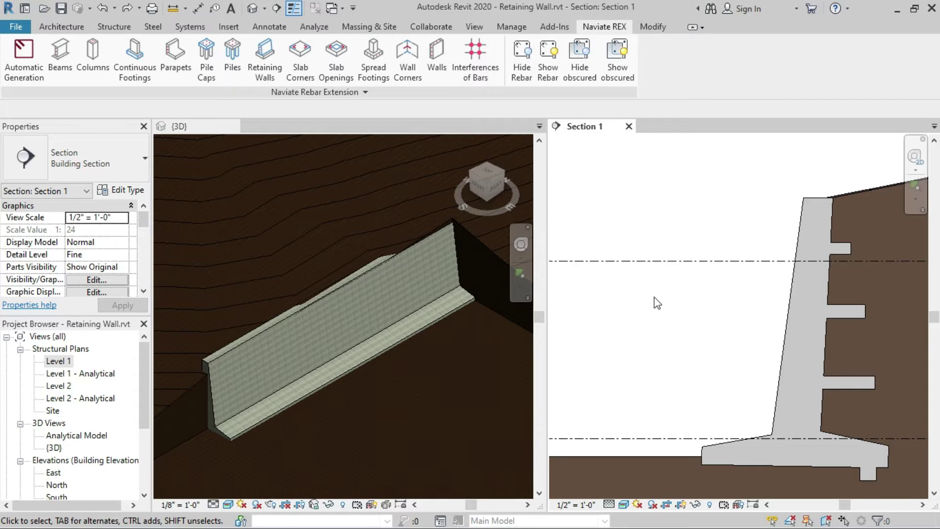
- Select the retaining wall in Section 1 and review its geometry and shelf geometry in the Naviate REX retaining wall reinforcement settings
{"action": "left_click", "coordinate": [768, 301]}
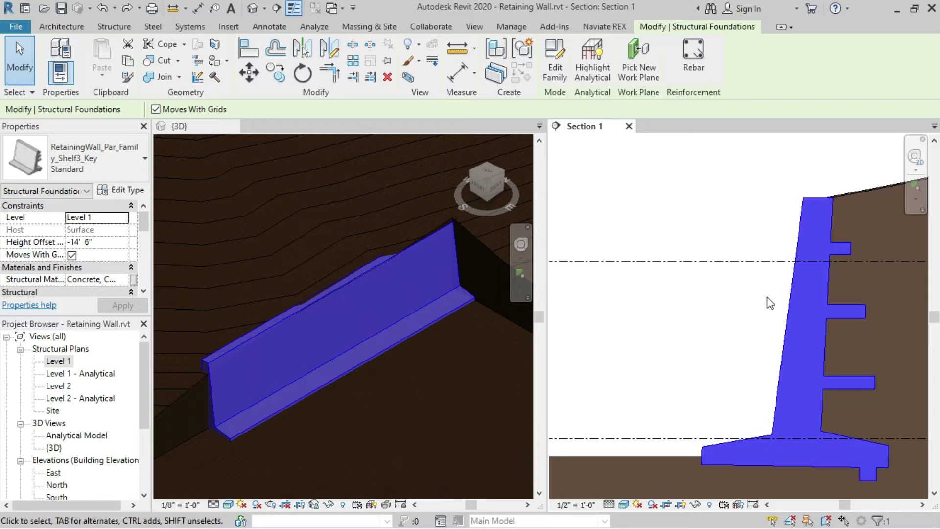
{"action": "left_click", "coordinate": [767, 297]}
{"action": "left_click", "coordinate": [789, 291]}
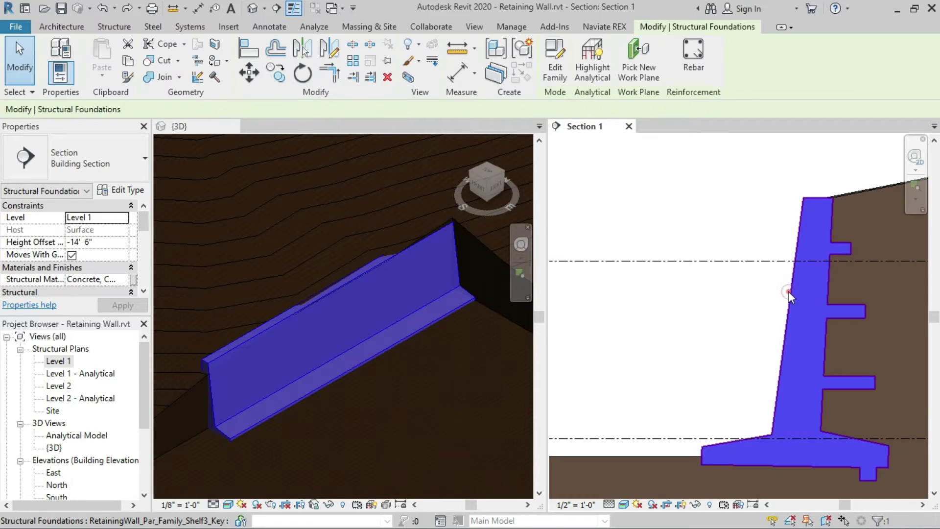
{"action": "left_click", "coordinate": [605, 27]}
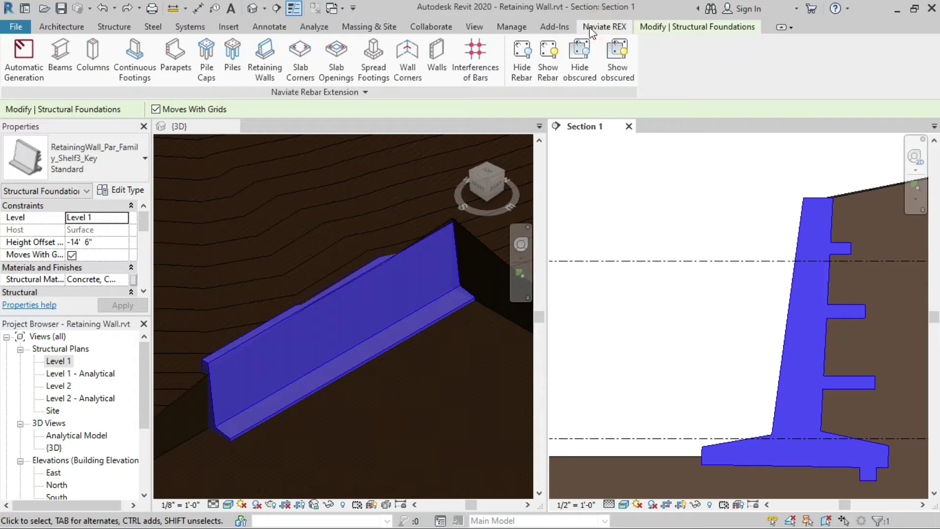
{"action": "left_click", "coordinate": [269, 78]}
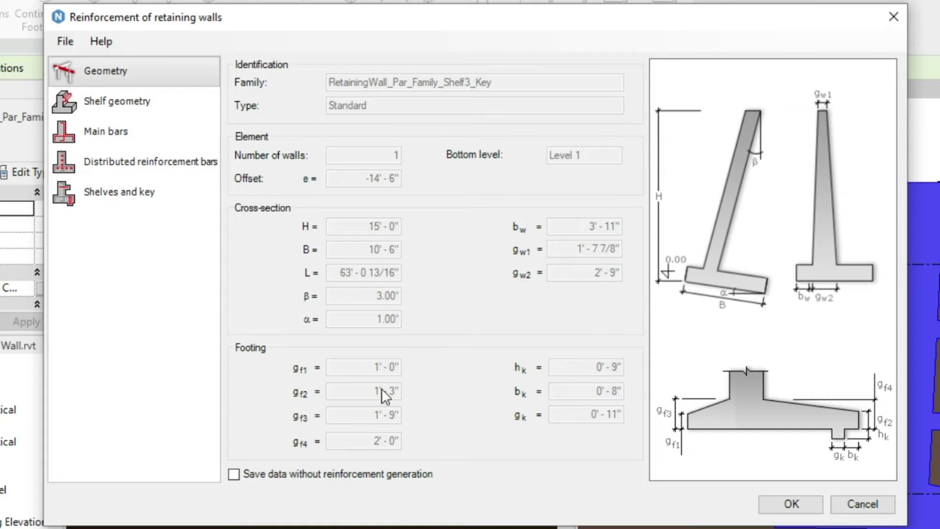
{"action": "left_click", "coordinate": [122, 102]}
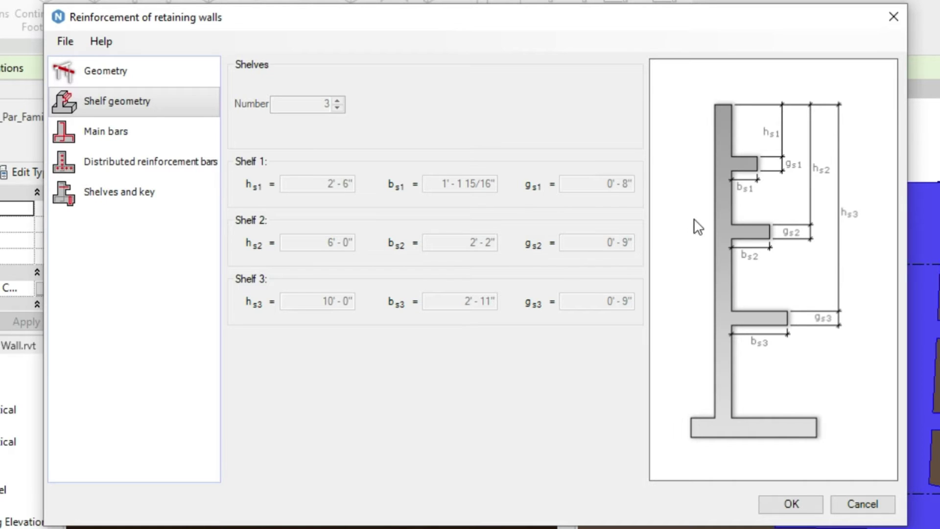
{"action": "left_click", "coordinate": [121, 73]}
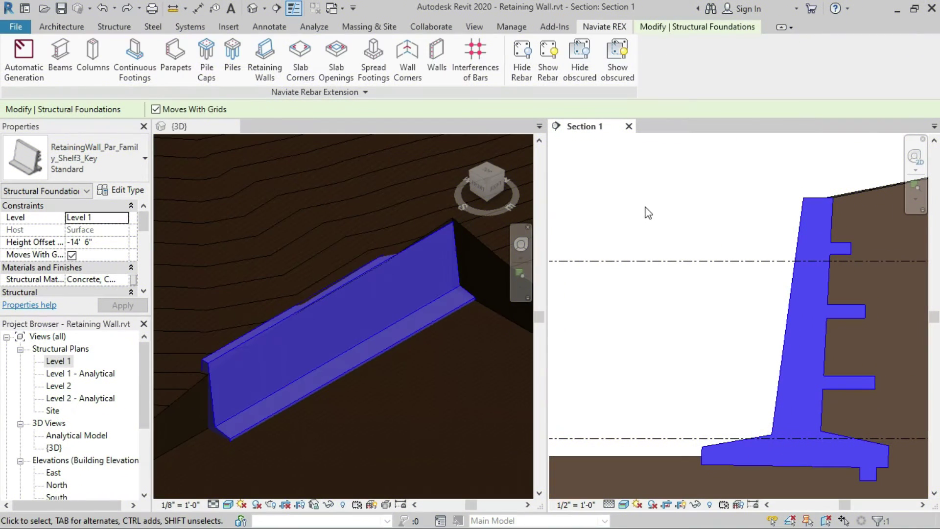
- Examine the dimension parameters in the retaining wall family's type properties
{"action": "left_click", "coordinate": [121, 191]}
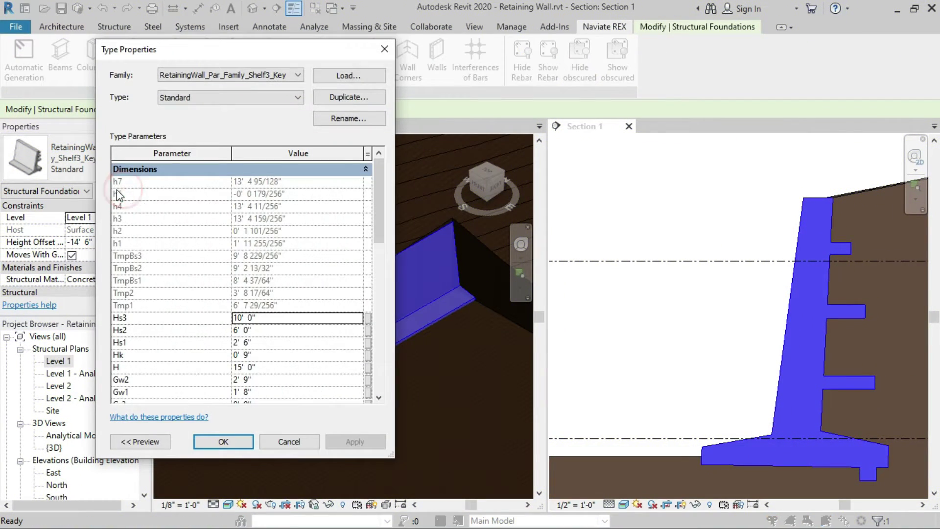
{"action": "scroll", "coordinate": [208, 288], "scroll_direction": "down", "scroll_amount": 4}
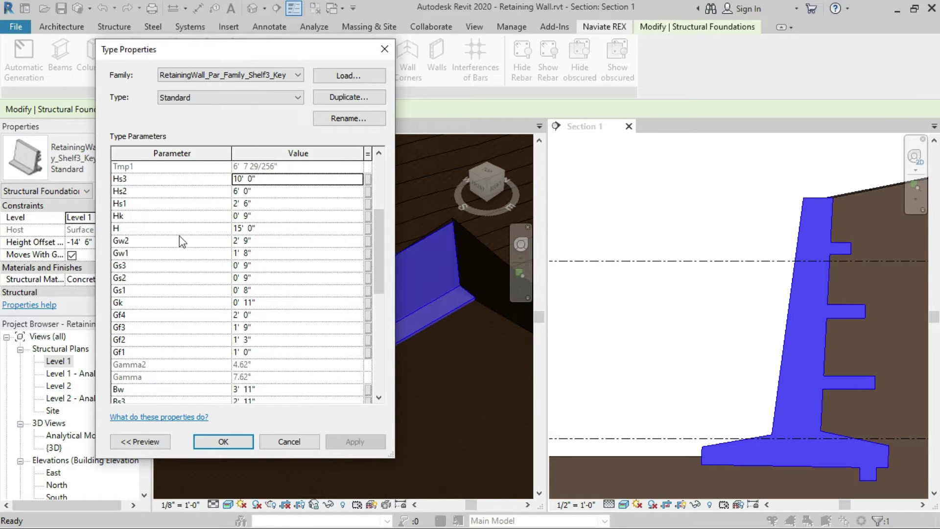
{"action": "scroll", "coordinate": [249, 338], "scroll_direction": "down", "scroll_amount": 2}
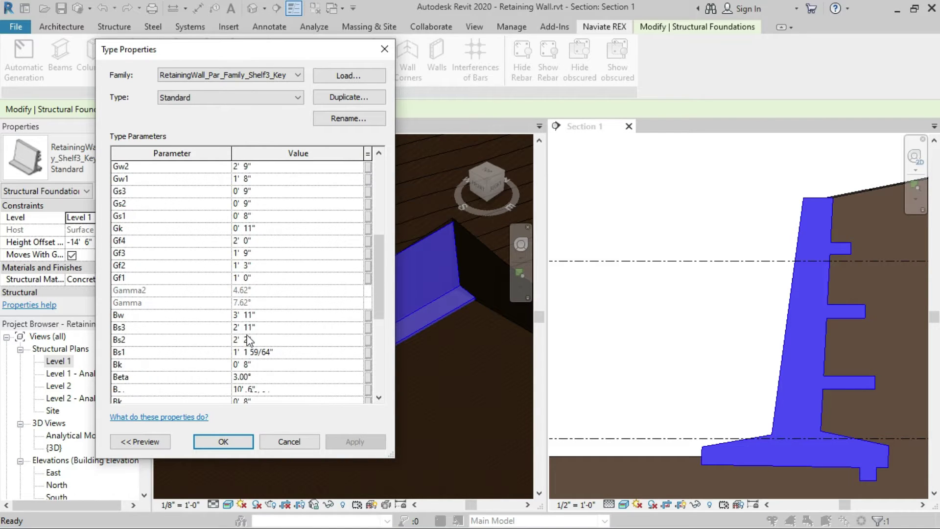
{"action": "scroll", "coordinate": [257, 367], "scroll_direction": "down", "scroll_amount": 1}
{"action": "scroll", "coordinate": [189, 316], "scroll_direction": "up", "scroll_amount": 3}
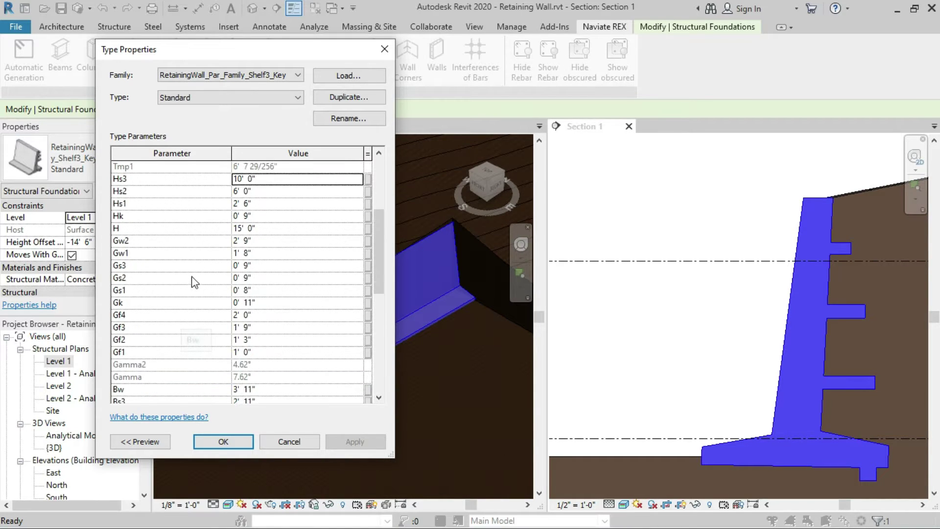
{"action": "scroll", "coordinate": [195, 283], "scroll_direction": "up", "scroll_amount": 1}
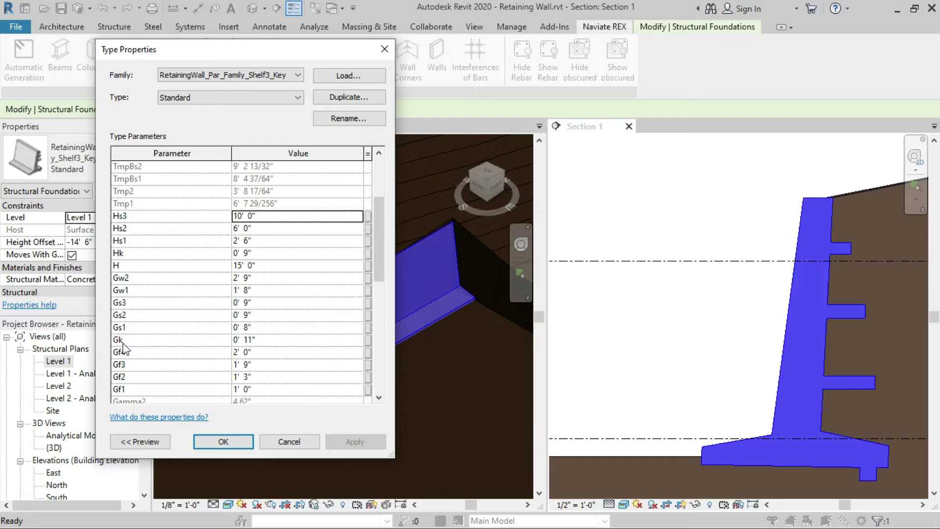
{"action": "scroll", "coordinate": [142, 349], "scroll_direction": "down", "scroll_amount": 4}
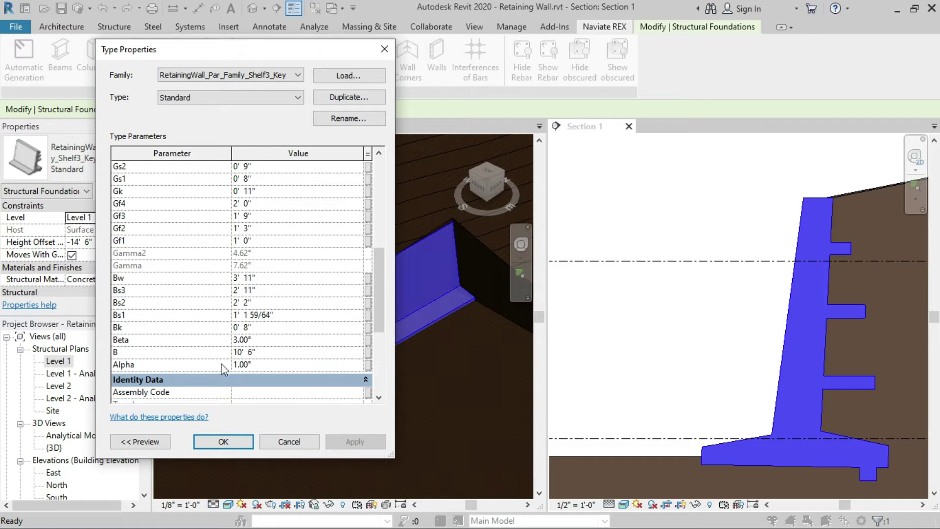
{"action": "scroll", "coordinate": [201, 254], "scroll_direction": "up", "scroll_amount": 2}
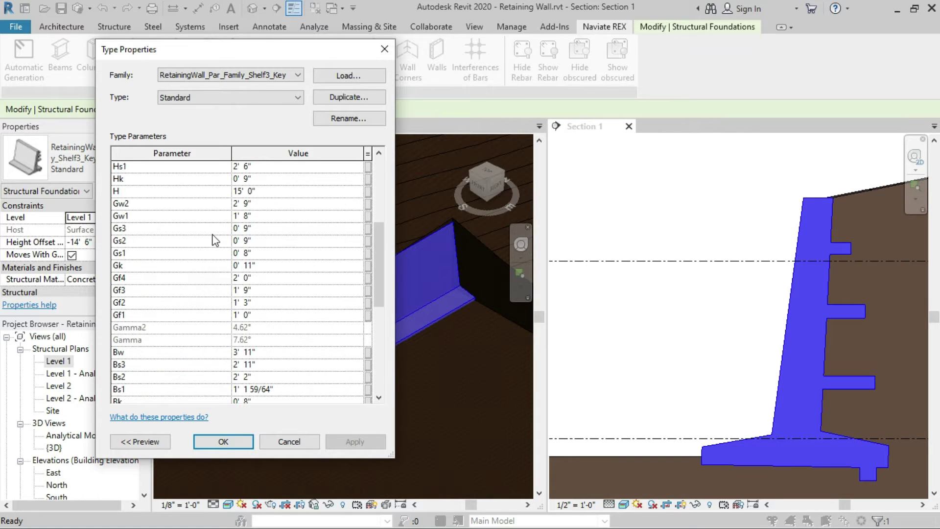
{"action": "left_click", "coordinate": [223, 442]}
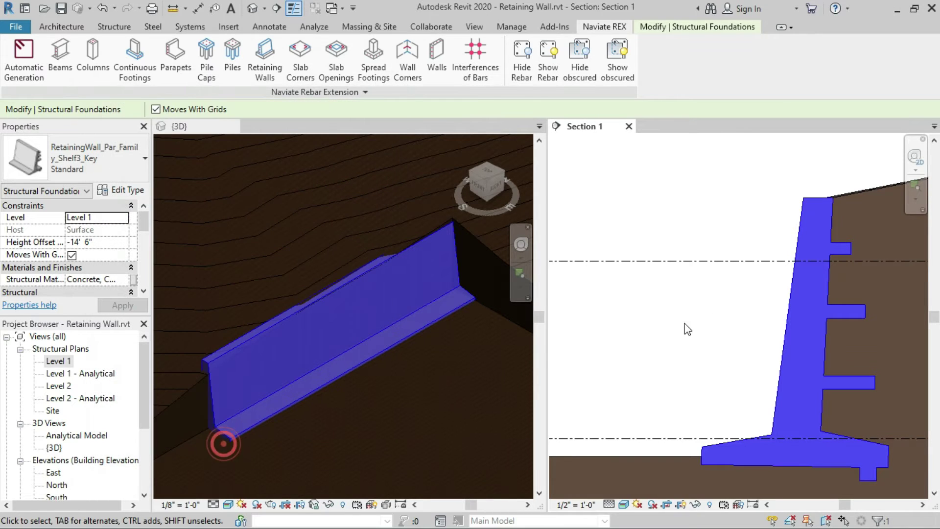
- Reopen the reinforcement settings for the selected retaining wall and display the main bars options
{"action": "left_click", "coordinate": [254, 46]}
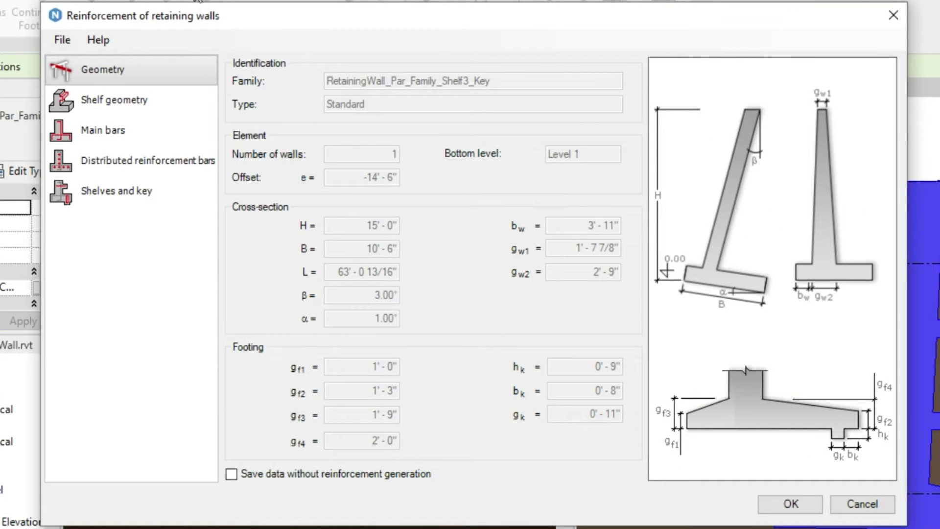
{"action": "left_click", "coordinate": [297, 23]}
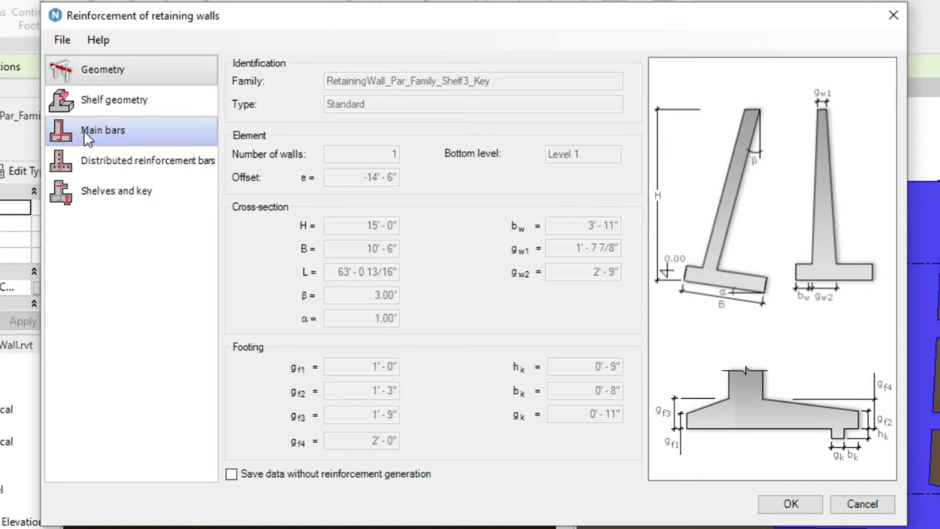
{"action": "left_click", "coordinate": [104, 130]}
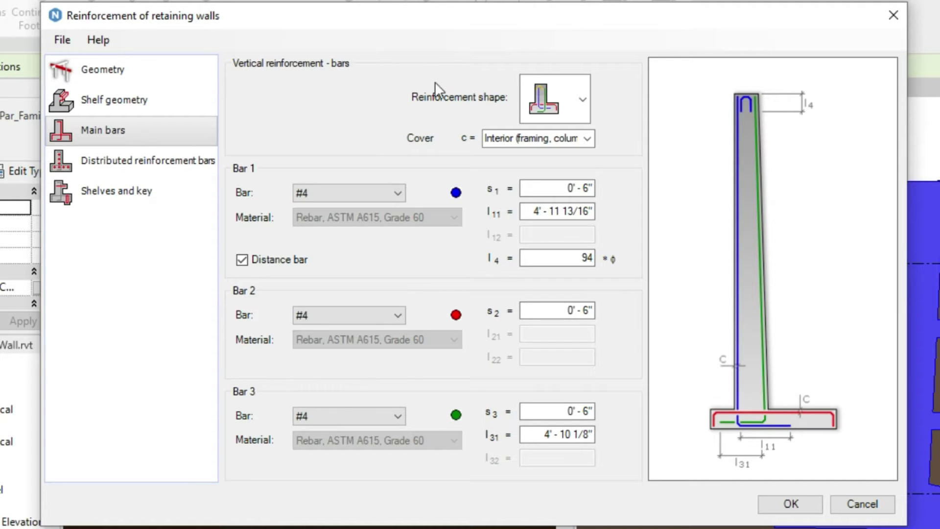
- Try the alternative vertical reinforcement shapes, return to the first shape, and look through the available cover options
{"action": "left_click", "coordinate": [578, 98]}
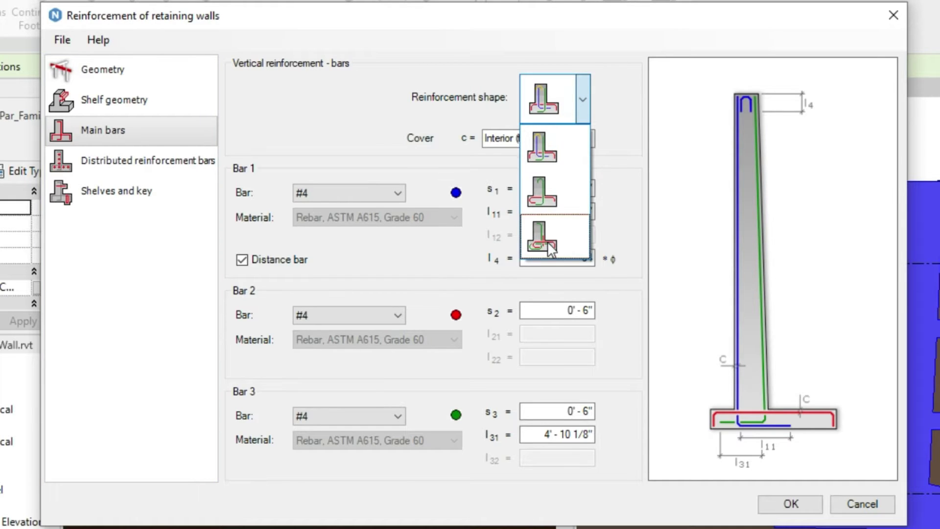
{"action": "left_click", "coordinate": [551, 152]}
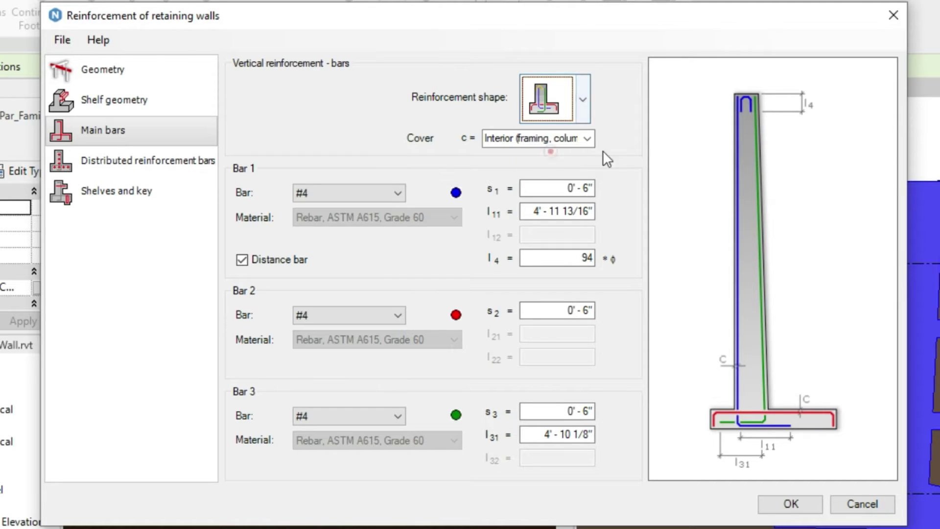
{"action": "left_click", "coordinate": [584, 99]}
{"action": "left_click", "coordinate": [542, 207]}
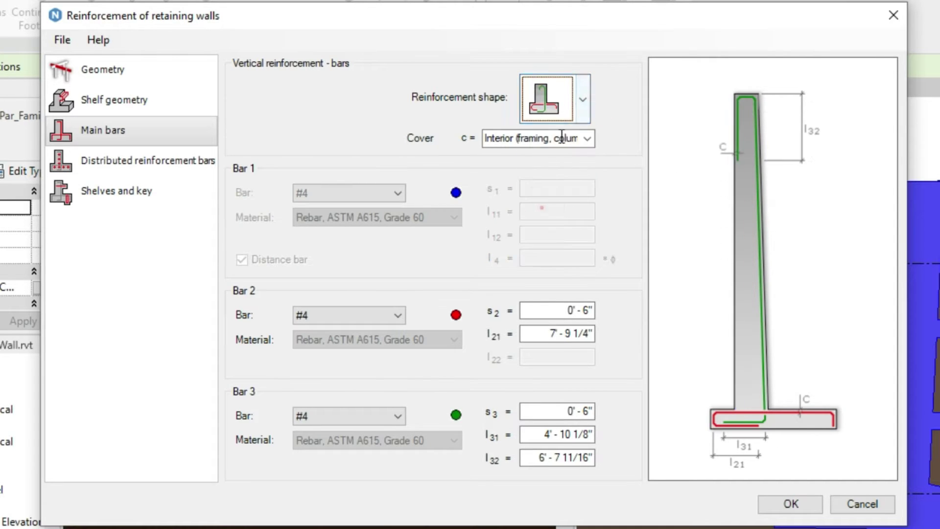
{"action": "left_click", "coordinate": [582, 98]}
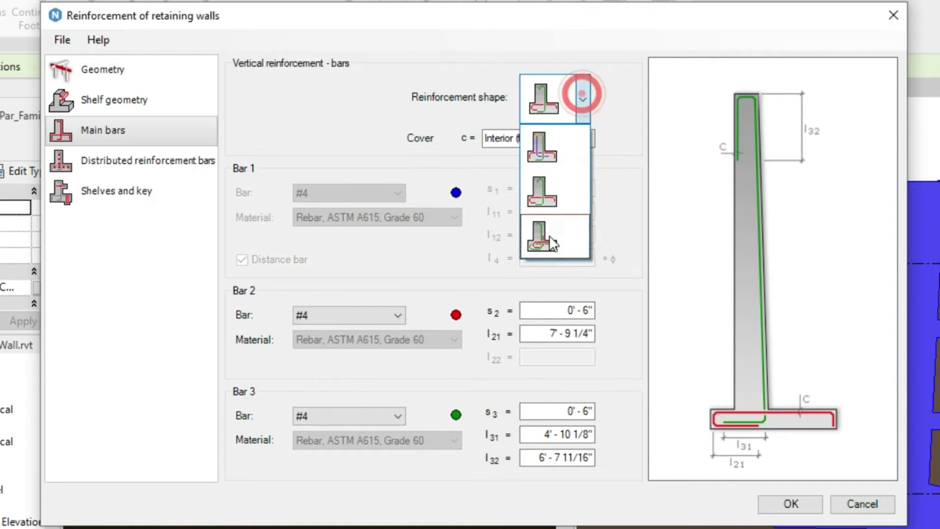
{"action": "left_click", "coordinate": [548, 237]}
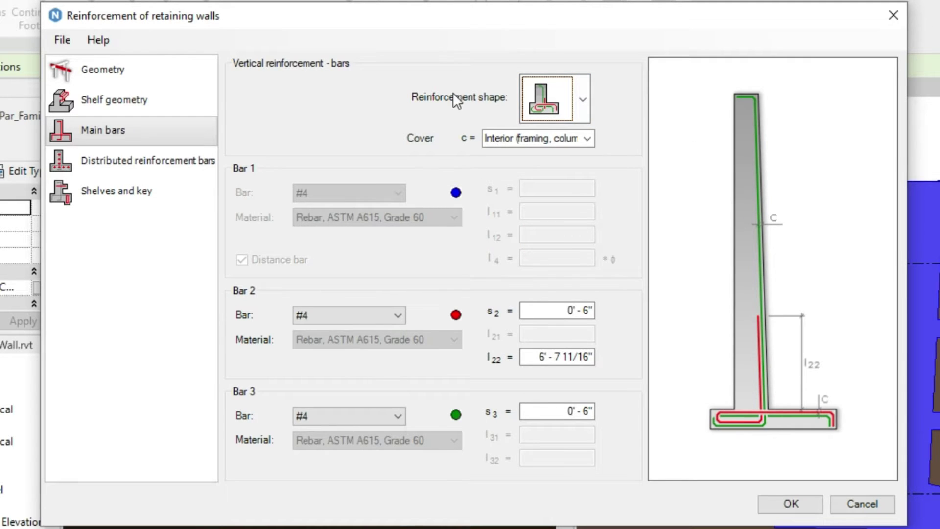
{"action": "left_click", "coordinate": [584, 96]}
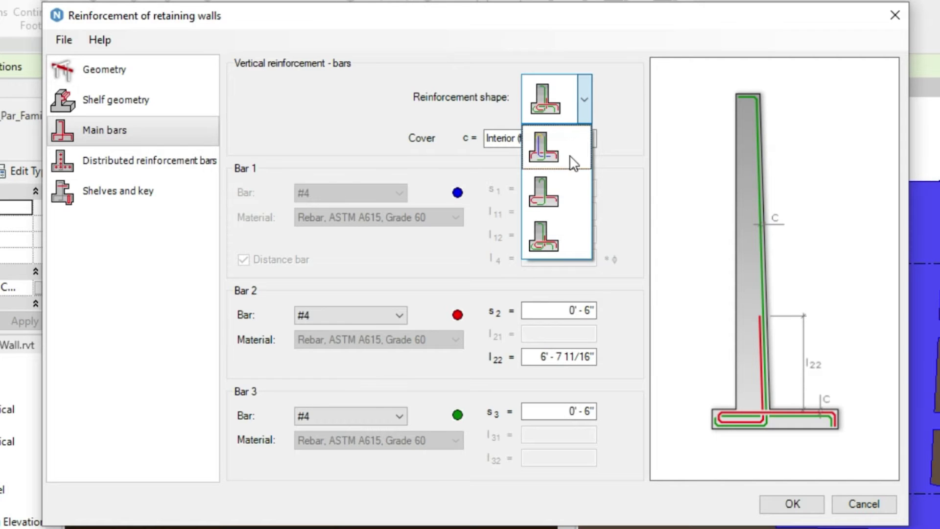
{"action": "left_click", "coordinate": [548, 156]}
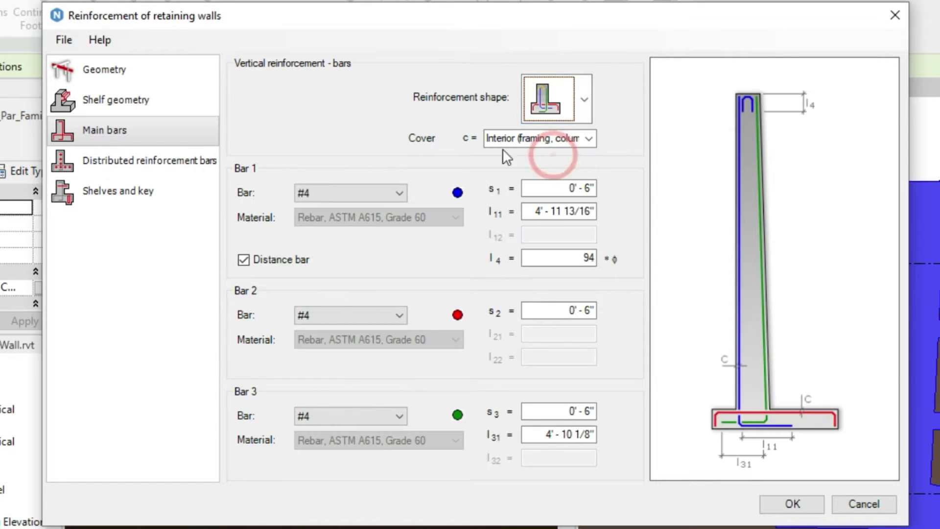
{"action": "left_click", "coordinate": [586, 139]}
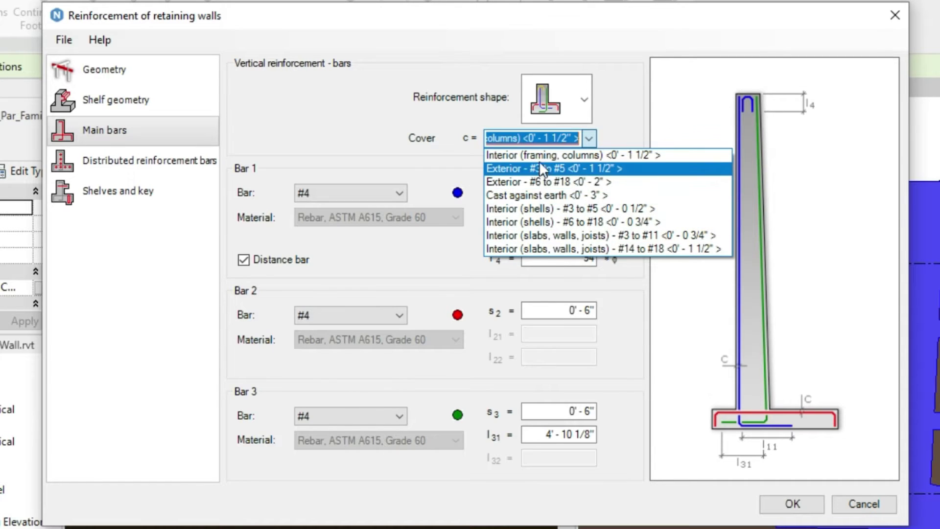
{"action": "left_click", "coordinate": [419, 140]}
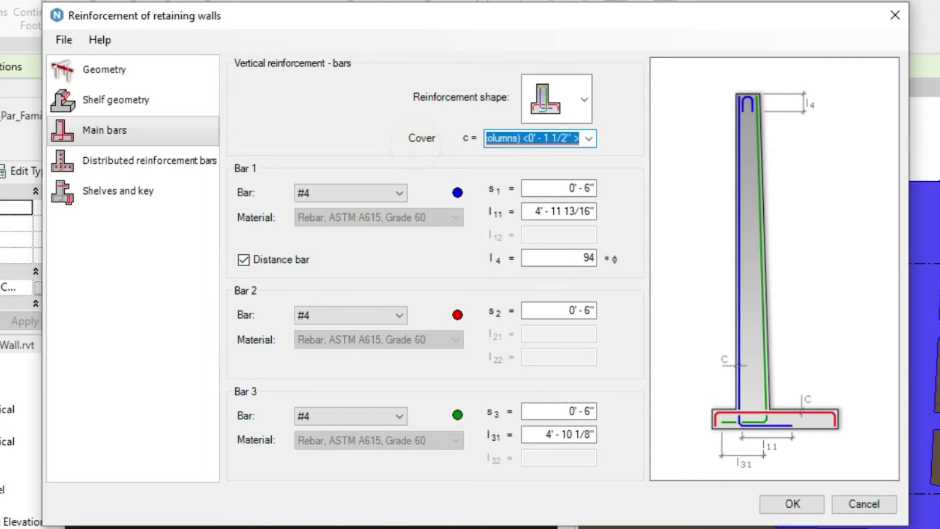
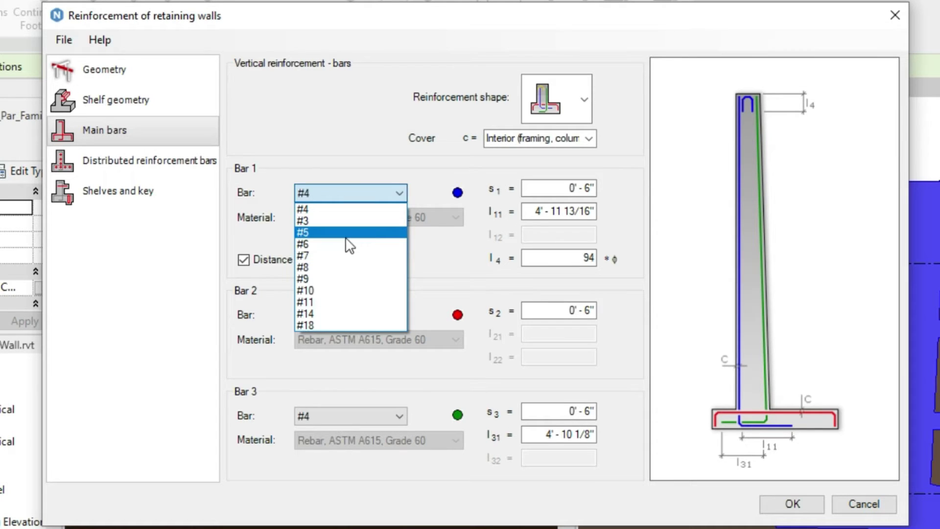
- Configure Bar 1 as #4 with spacing s1 of 0'-7" and length l11 of 5'-0", and disable its distance bar
{"action": "left_click", "coordinate": [309, 210]}
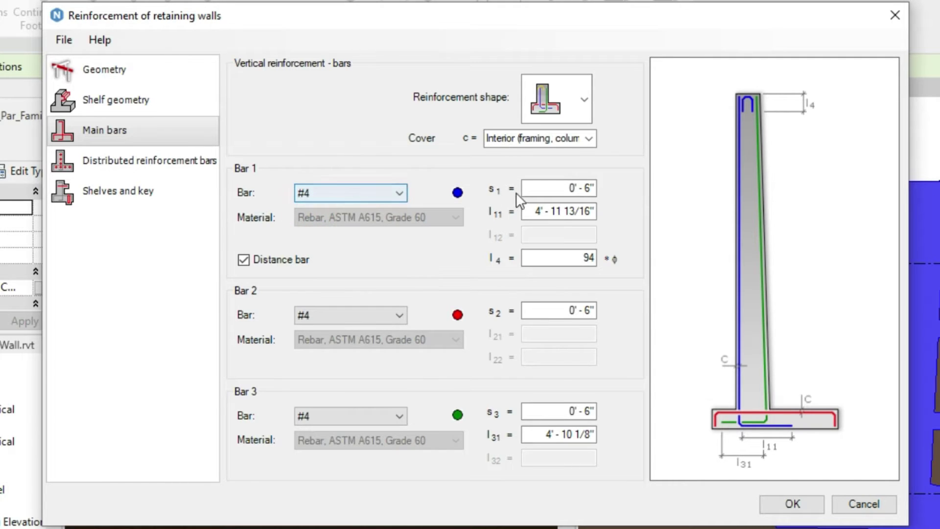
{"action": "left_click", "coordinate": [557, 191]}
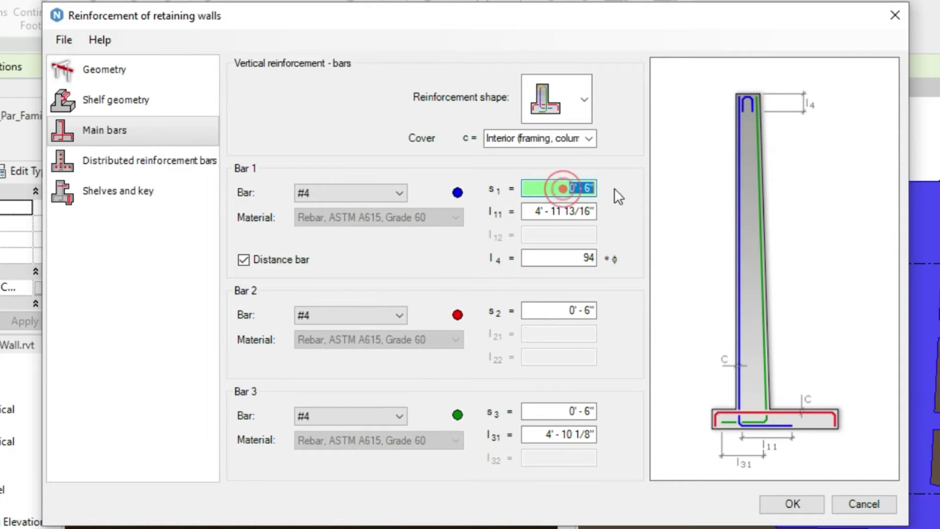
{"action": "type", "text": "7\""}
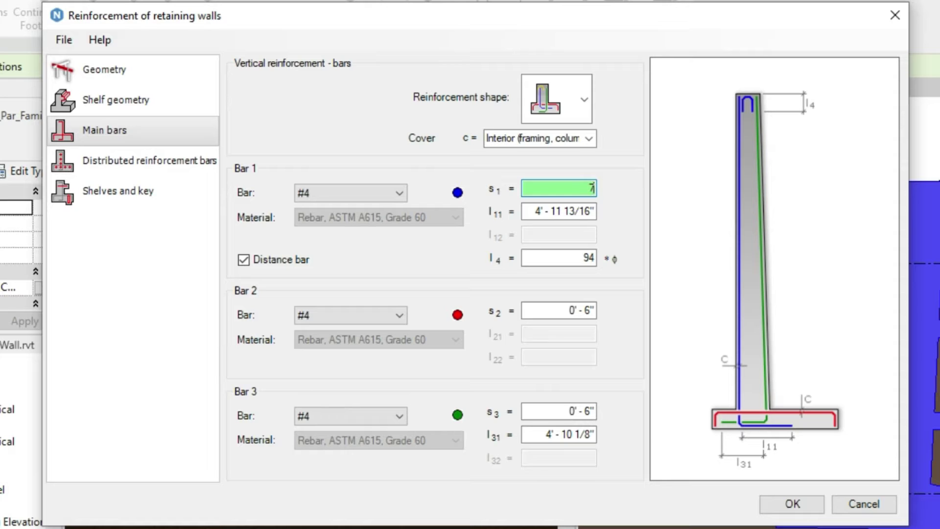
{"action": "left_click", "coordinate": [532, 211]}
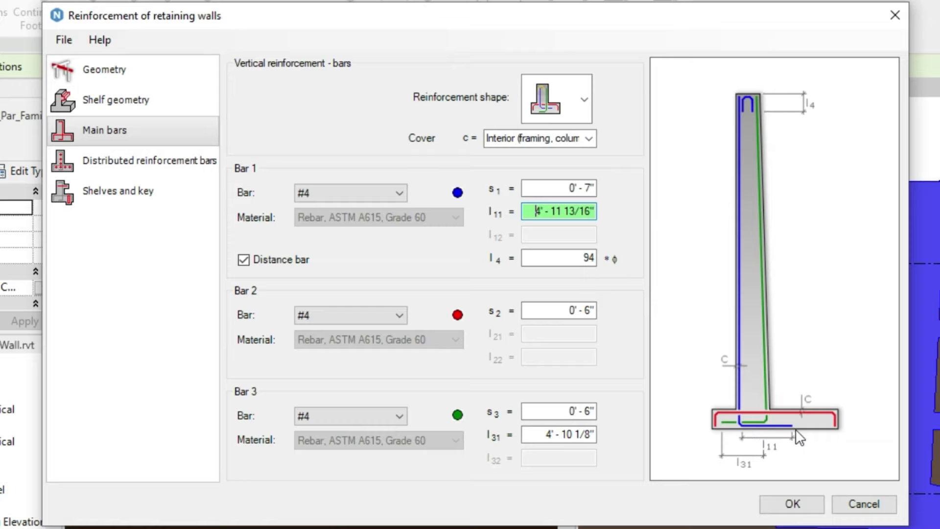
{"action": "left_click_drag", "start_coordinate": [535, 211], "coordinate": [594, 216]}
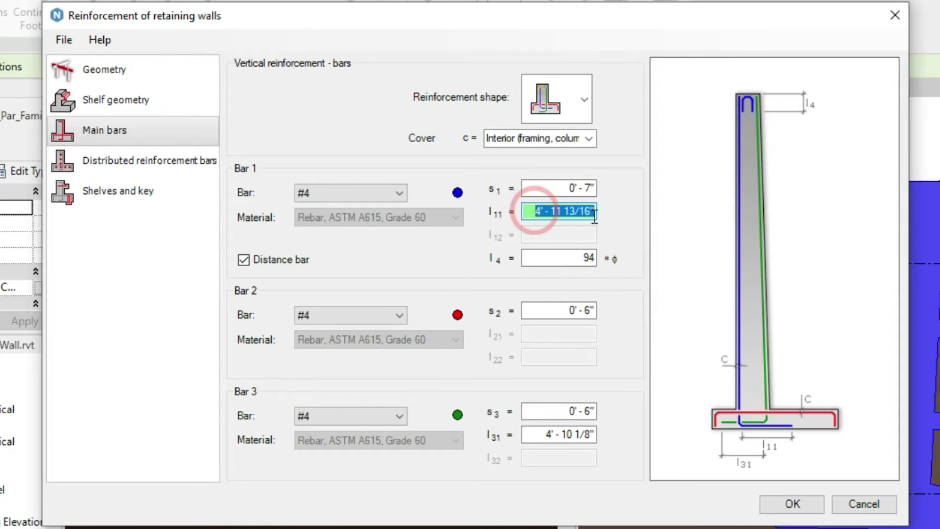
{"action": "type", "text": "5'"}
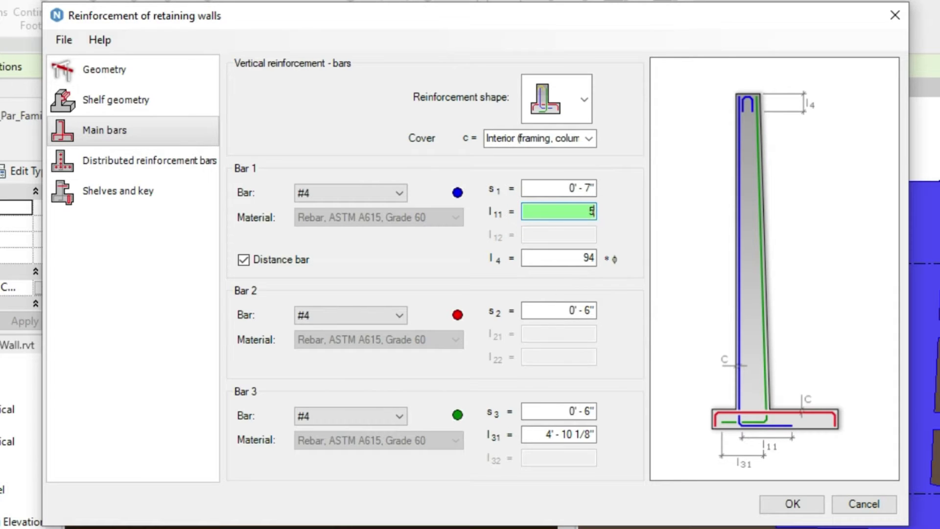
{"action": "left_click", "coordinate": [553, 257]}
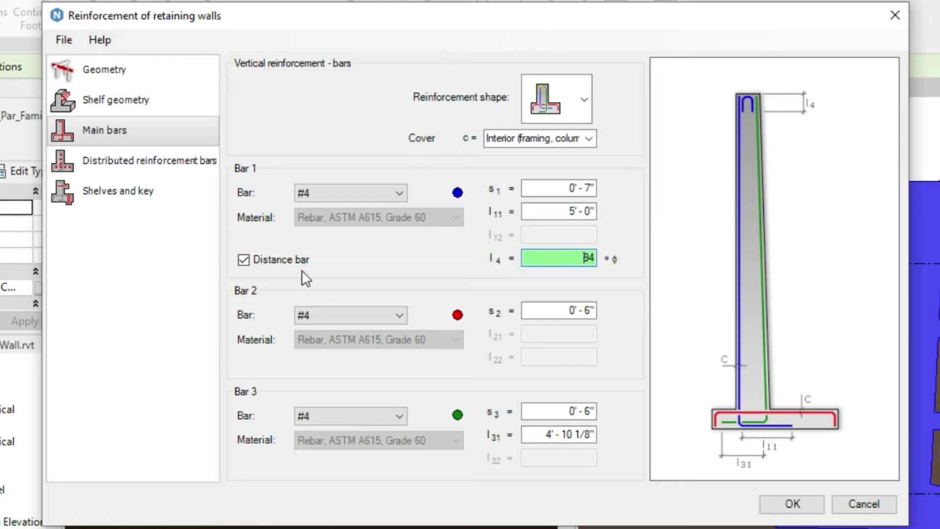
{"action": "left_click", "coordinate": [244, 260]}
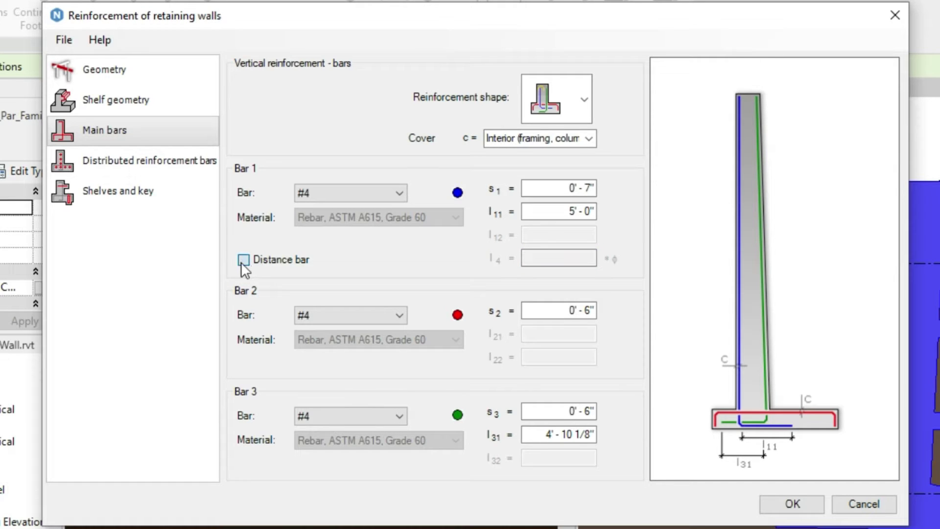
- Enable the distance bar for Bar 1 and set its length l4 to 100 bar diameters
{"action": "left_click", "coordinate": [244, 260]}
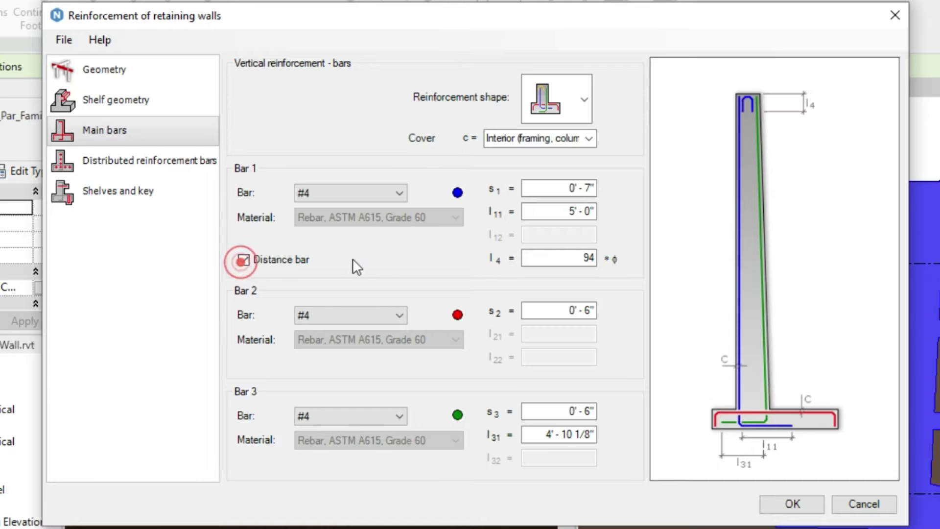
{"action": "double_click", "coordinate": [570, 259]}
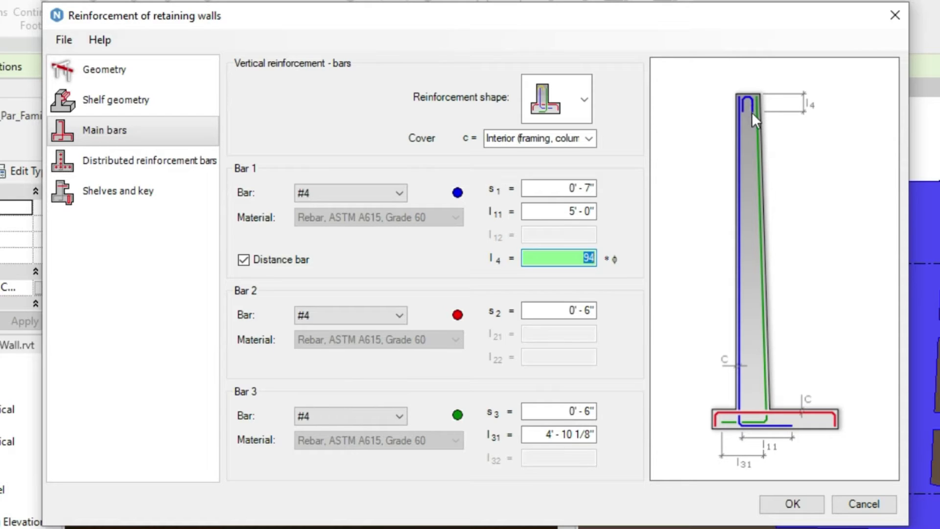
{"action": "double_click", "coordinate": [575, 260]}
{"action": "type", "text": "100"}
{"action": "left_click", "coordinate": [566, 259]}
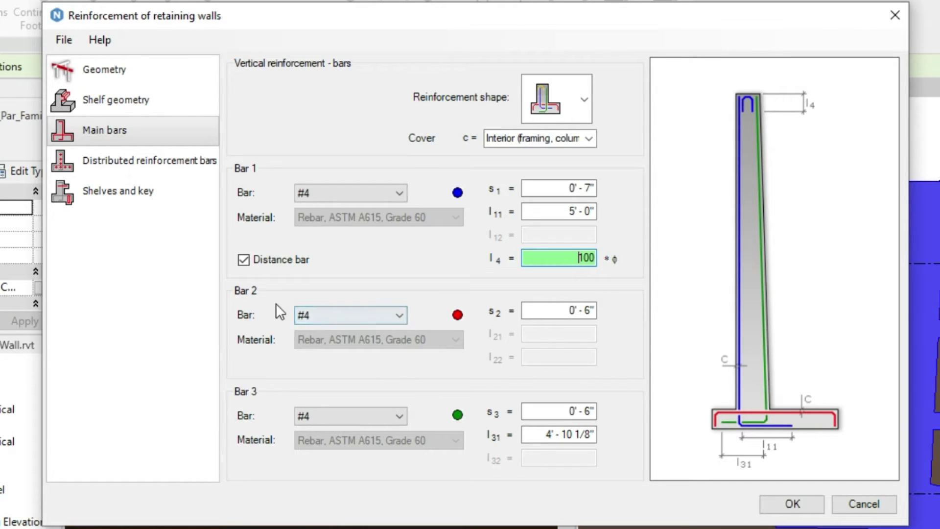
- Configure Bar 2 as #5 with spacing s2 of 7"
{"action": "left_click", "coordinate": [339, 313]}
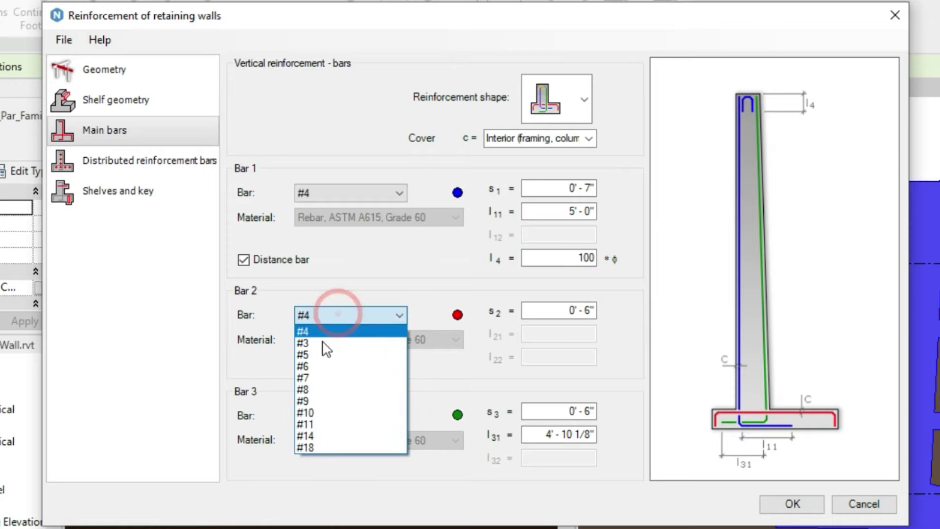
{"action": "left_click", "coordinate": [312, 355]}
{"action": "left_click", "coordinate": [564, 311]}
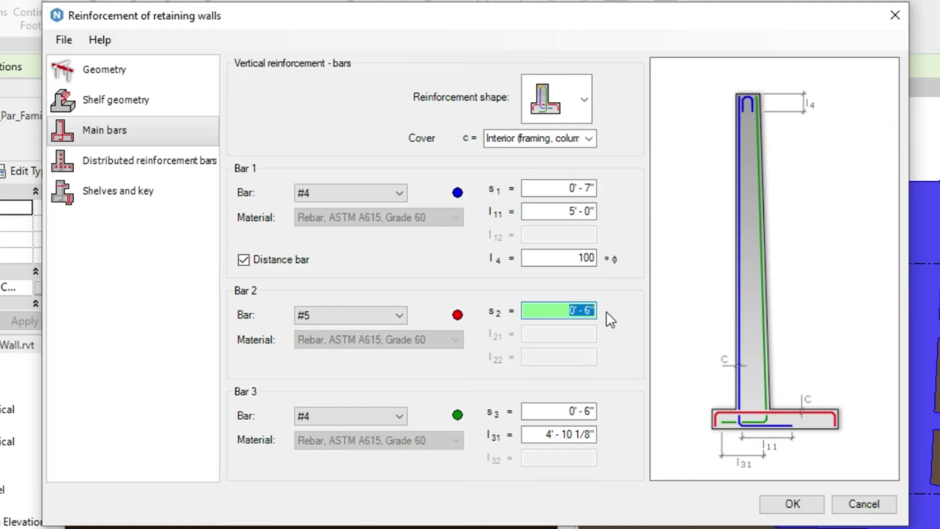
{"action": "type", "text": "7"}
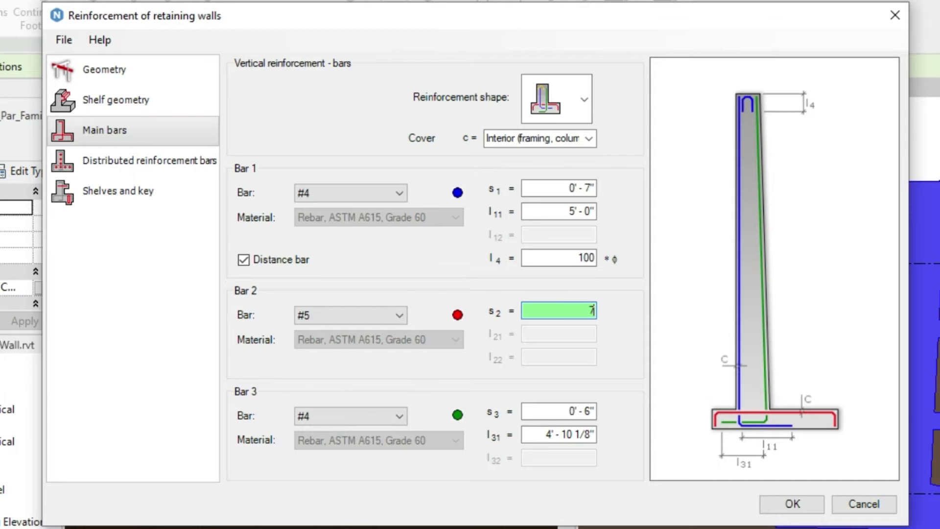
{"action": "type", "text": "\""}
- Configure Bar 3 as #6 with spacing s3 of 7" and length l31 of 5'-0"
{"action": "left_click", "coordinate": [253, 397]}
{"action": "left_click", "coordinate": [319, 416]}
{"action": "left_click", "coordinate": [318, 466]}
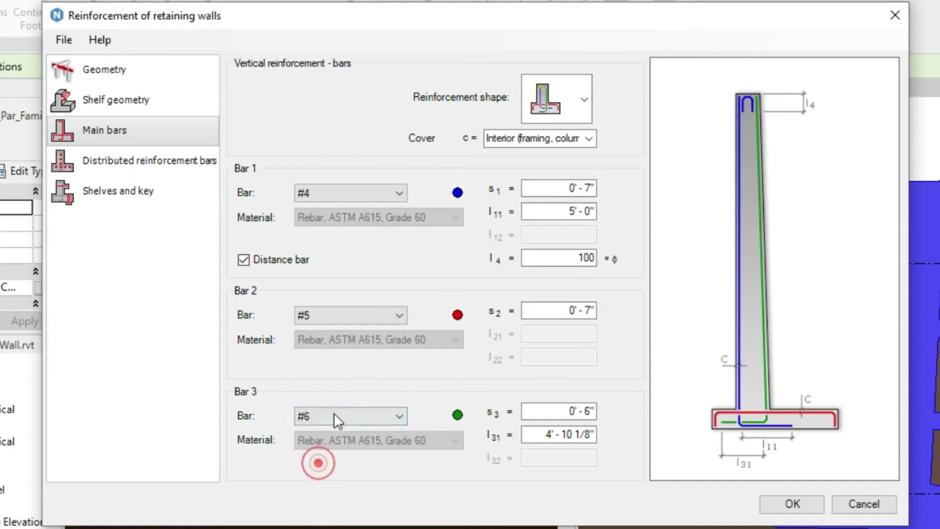
{"action": "left_click_drag", "start_coordinate": [541, 413], "coordinate": [623, 410]}
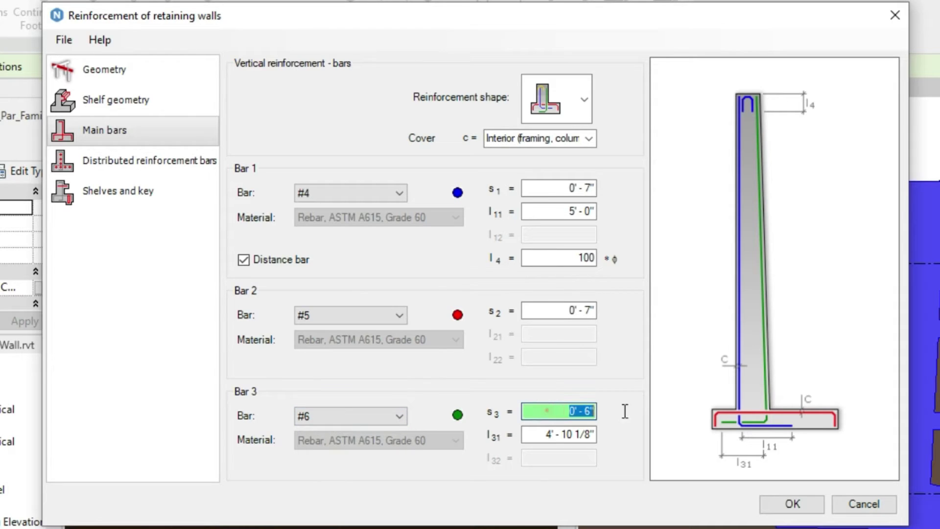
{"action": "type", "text": "7'"}
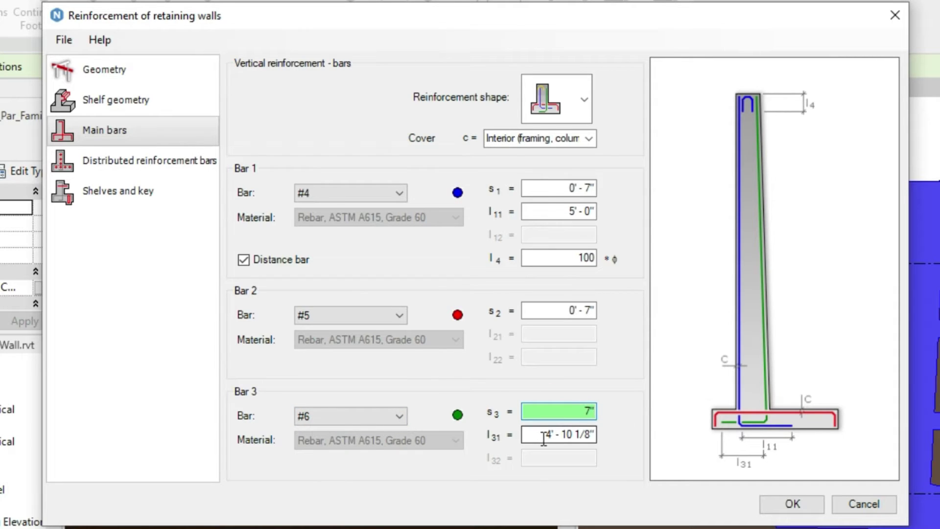
{"action": "left_click_drag", "start_coordinate": [544, 437], "coordinate": [671, 457]}
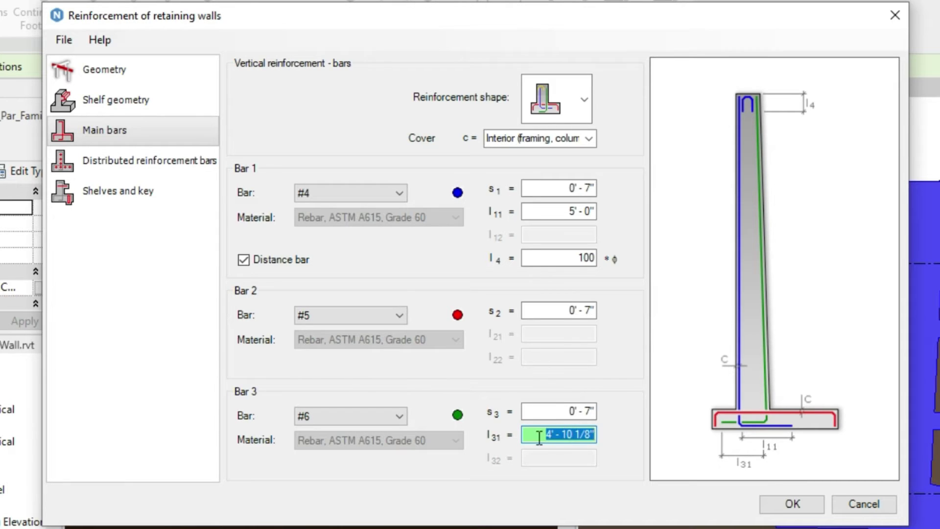
{"action": "type", "text": "5"}
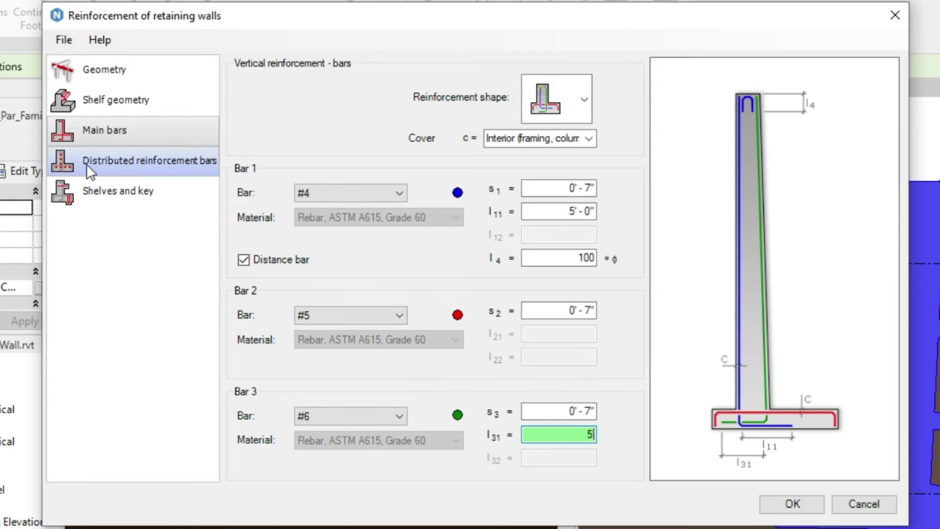
- Display the distributed bar settings, then the shelves and key settings, and choose the shelf reinforcement shape with bent ends
{"action": "left_click", "coordinate": [154, 164]}
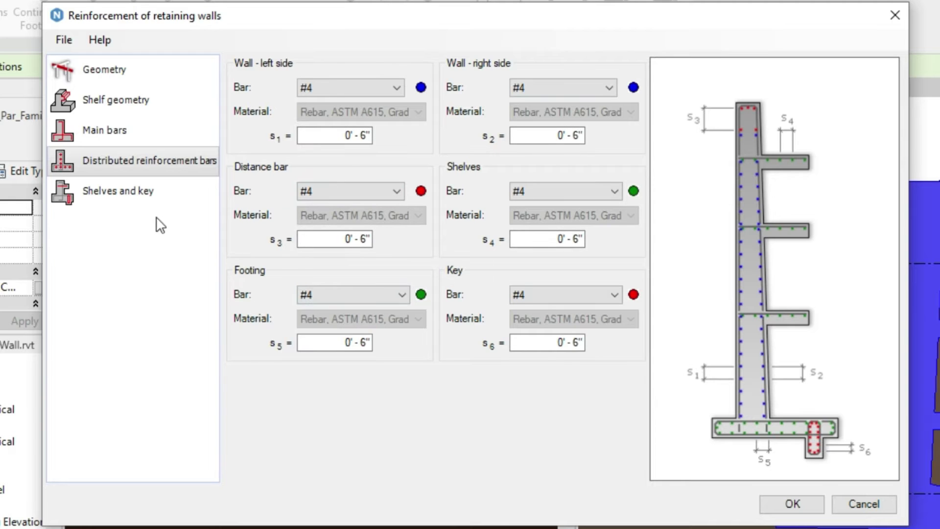
{"action": "left_click", "coordinate": [123, 194]}
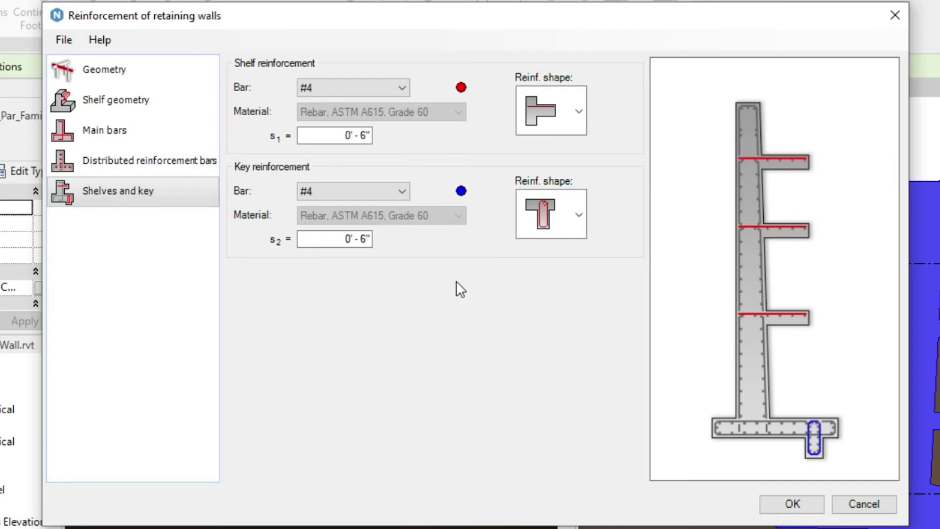
{"action": "left_click", "coordinate": [578, 110]}
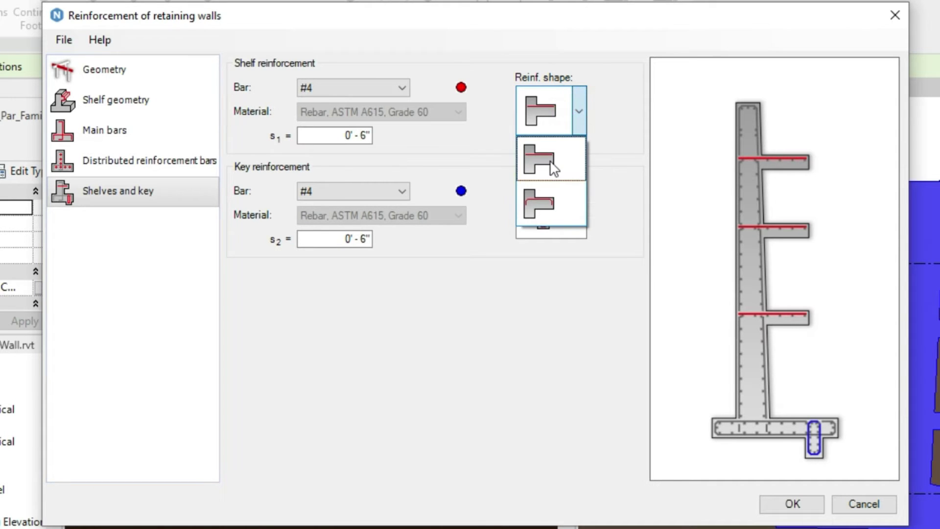
{"action": "left_click", "coordinate": [551, 206]}
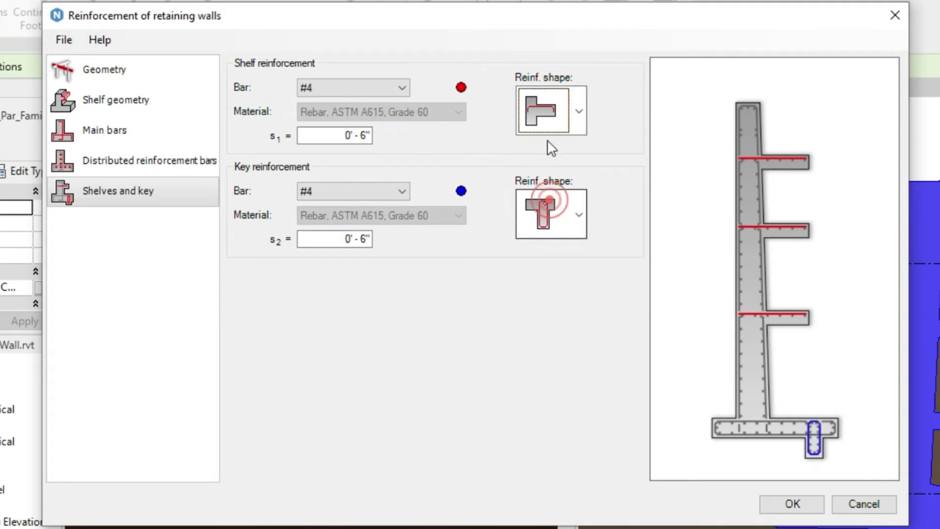
{"action": "left_click", "coordinate": [558, 117]}
{"action": "left_click", "coordinate": [552, 167]}
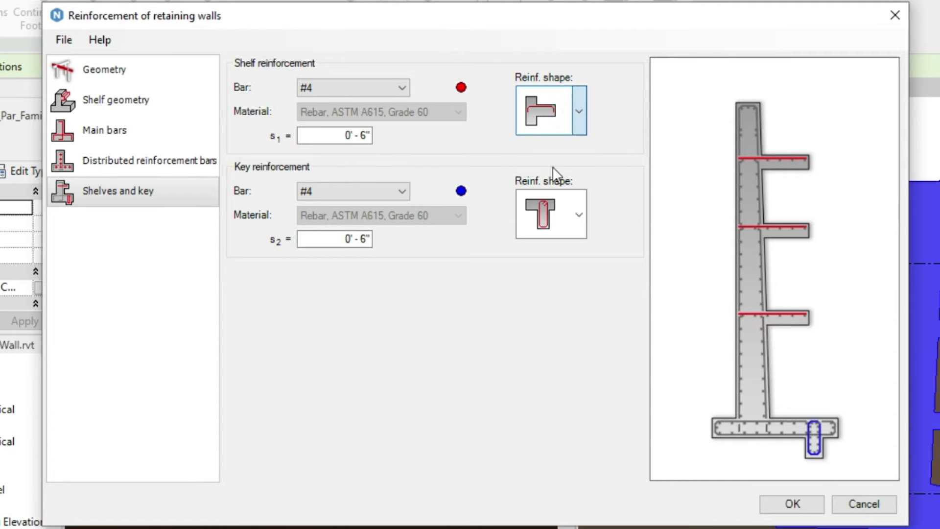
{"action": "left_click", "coordinate": [580, 112]}
{"action": "left_click", "coordinate": [543, 198]}
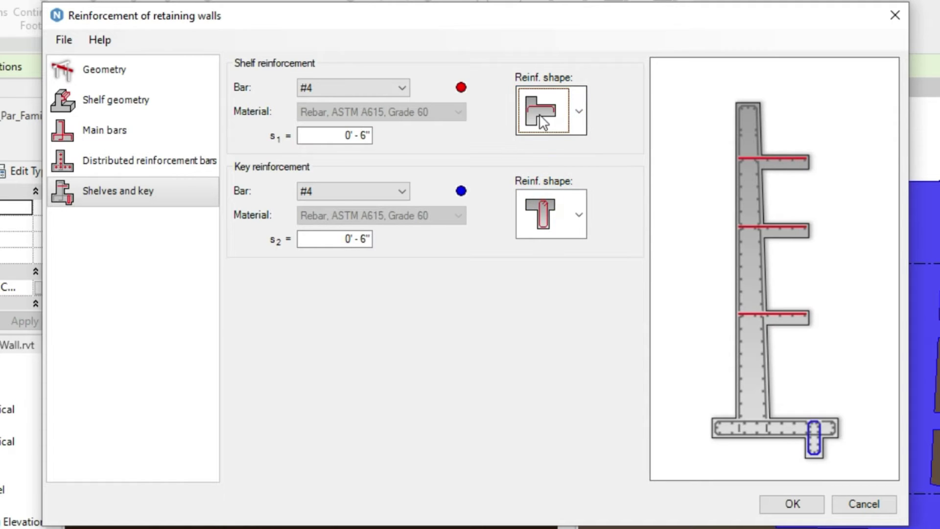
- Configure the shelf reinforcement as #3 bars with spacing s1 of 8"
{"action": "left_click", "coordinate": [341, 87]}
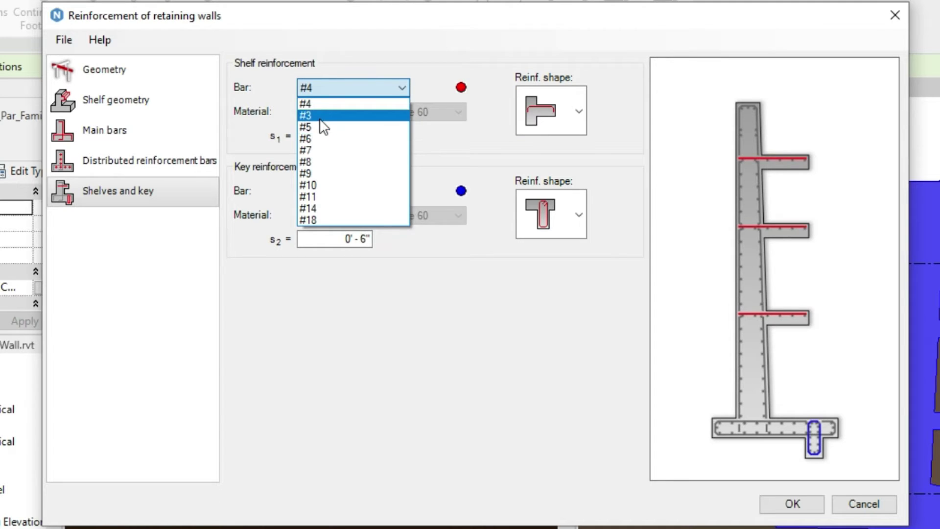
{"action": "key", "text": "Escape"}
{"action": "key", "text": "Up"}
{"action": "key", "text": "Tab"}
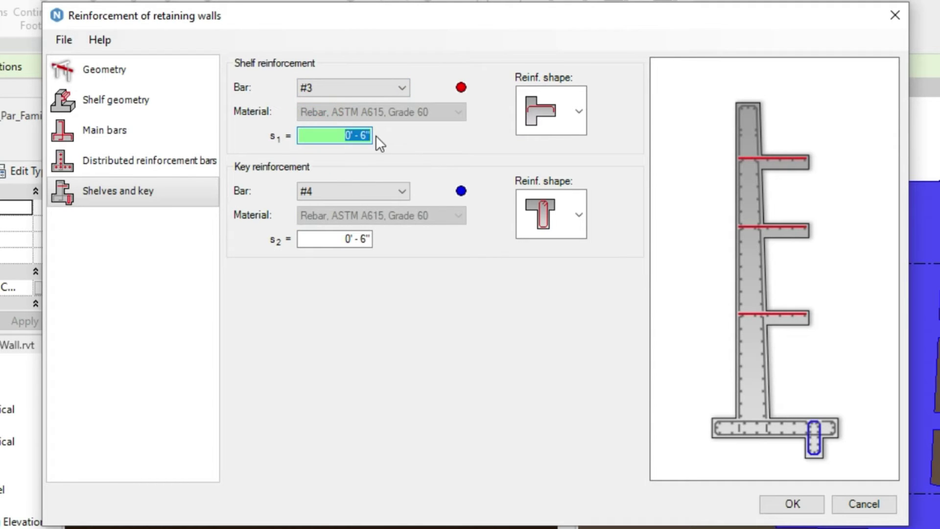
{"action": "type", "text": "8"}
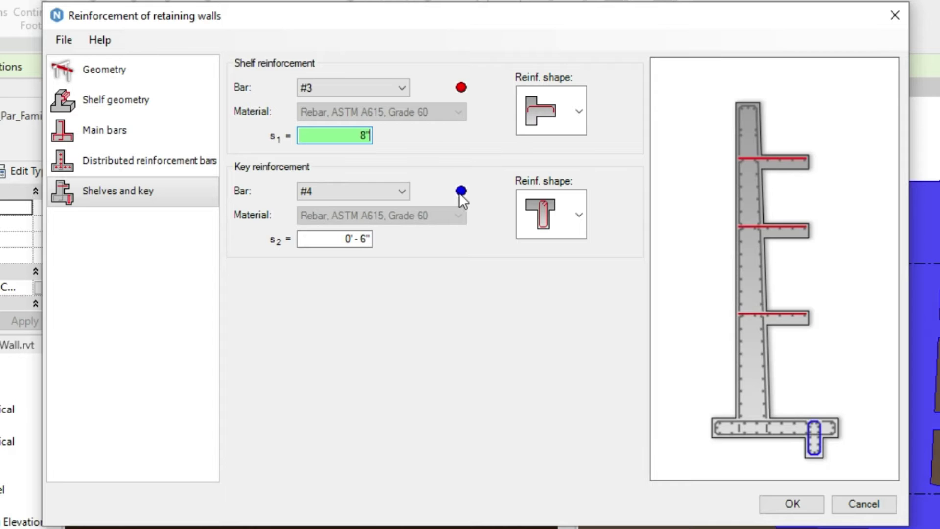
- Configure the key reinforcement as #5 bars with the closed stirrup shape and spacing s2 of 7"
{"action": "left_click", "coordinate": [329, 195]}
{"action": "left_click", "coordinate": [316, 229]}
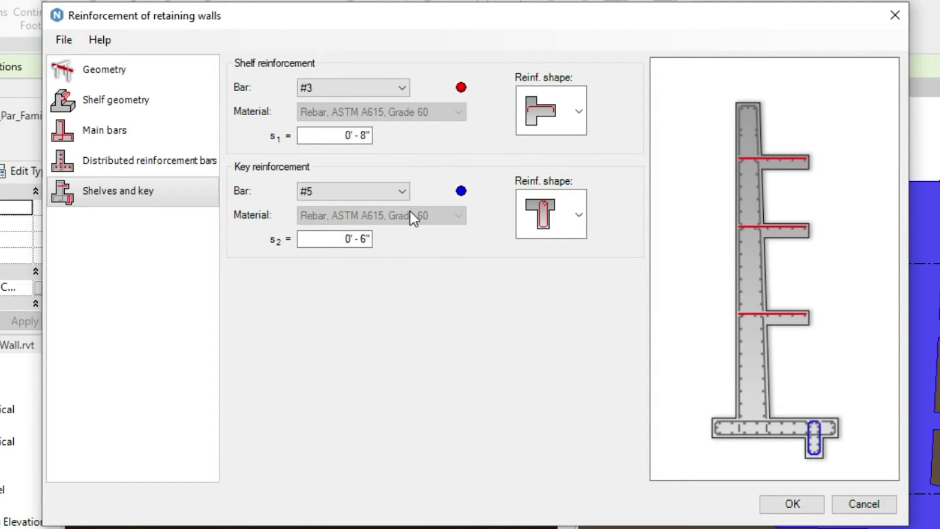
{"action": "left_click", "coordinate": [579, 215]}
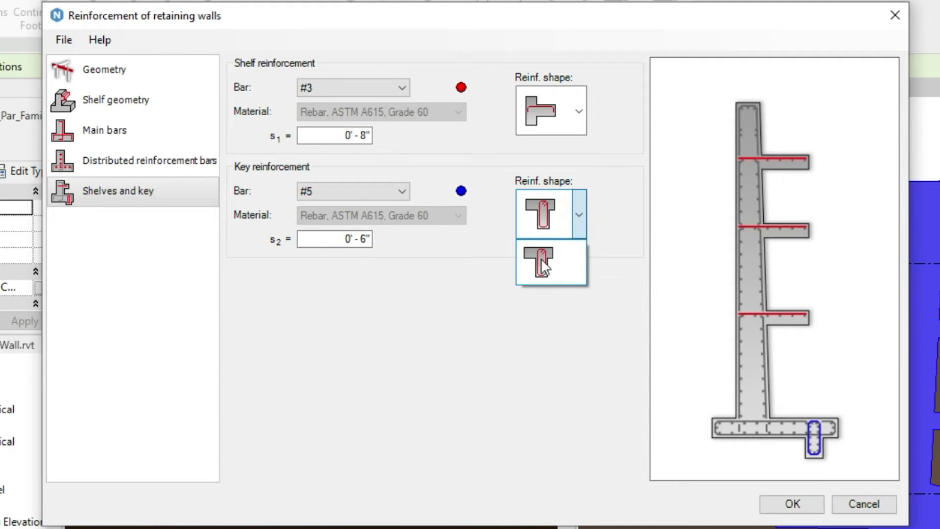
{"action": "left_click", "coordinate": [541, 258]}
{"action": "left_click_drag", "start_coordinate": [339, 240], "coordinate": [388, 242]}
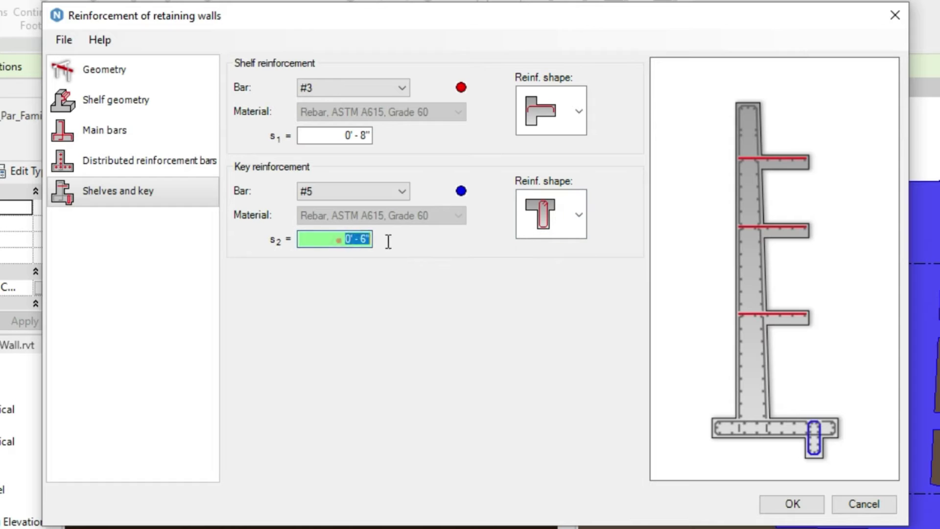
{"action": "type", "text": "7"}
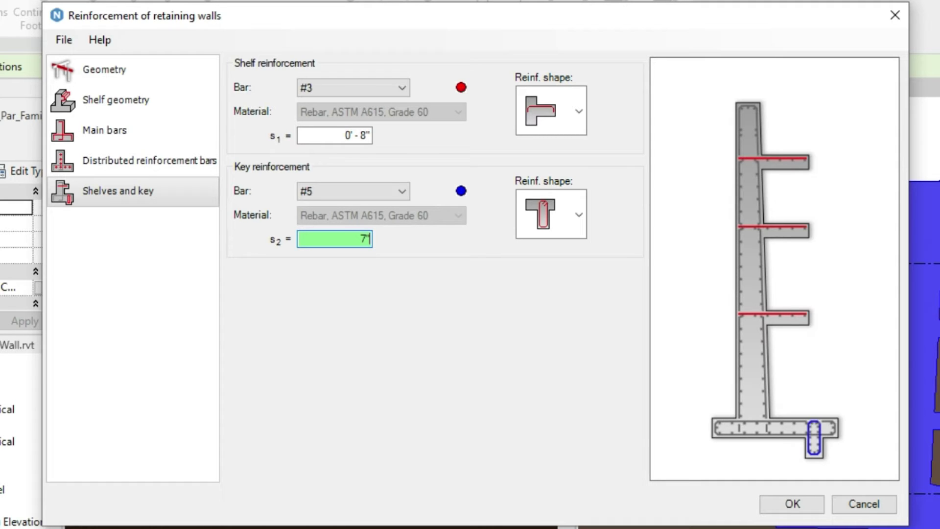
{"action": "left_click", "coordinate": [410, 343]}
- Review the main, distributed, and shelves and key settings, and generate the retaining wall reinforcement
{"action": "left_click", "coordinate": [178, 123]}
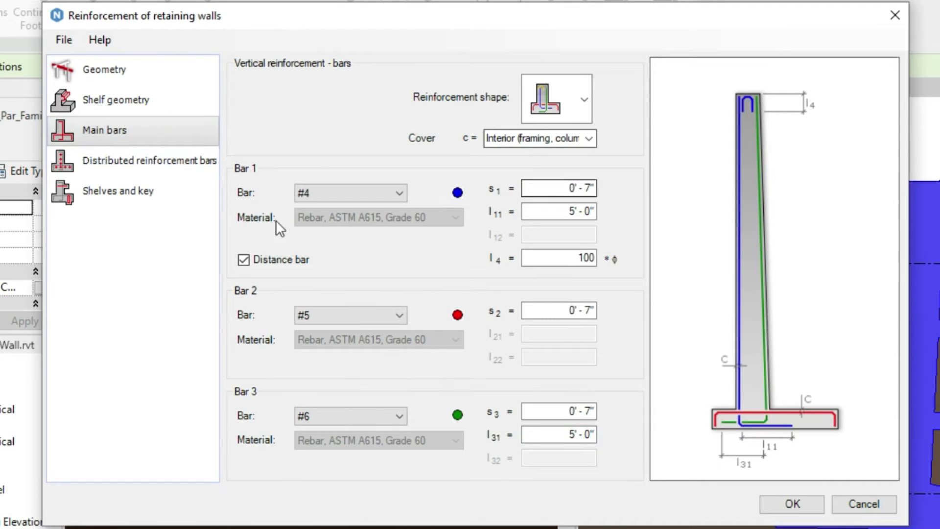
{"action": "left_click", "coordinate": [173, 165]}
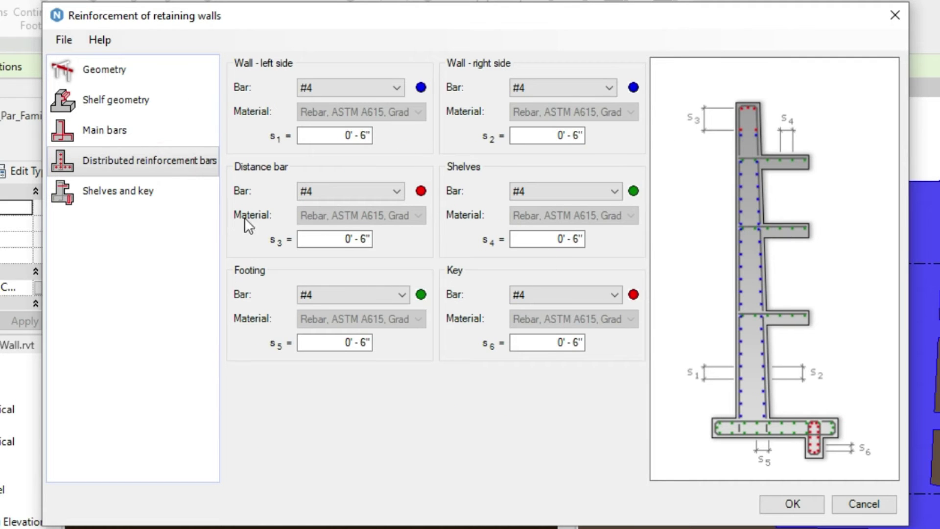
{"action": "left_click", "coordinate": [175, 190]}
{"action": "left_click", "coordinate": [801, 505]}
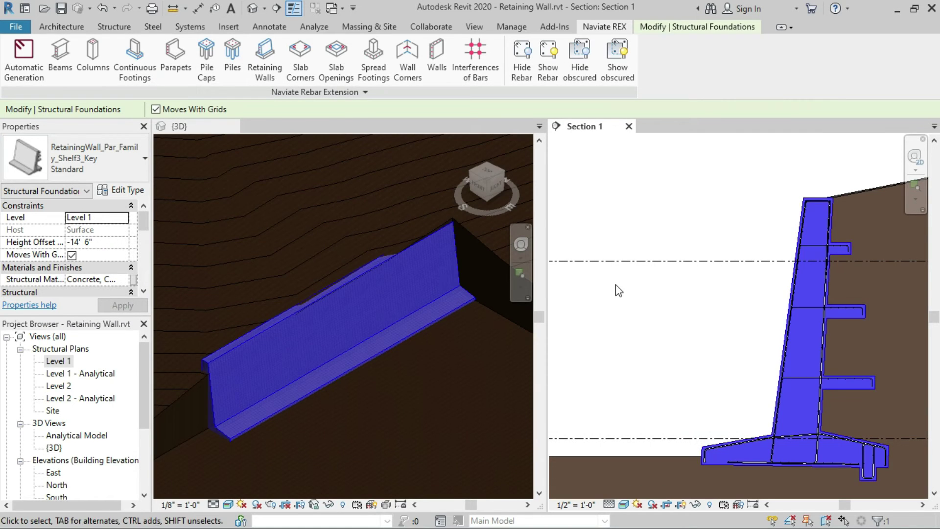
- Examine the generated reinforcement in the wall stem and shelves in the Section 1 view
{"action": "left_click", "coordinate": [616, 285]}
{"action": "scroll", "coordinate": [800, 231], "scroll_direction": "up", "scroll_amount": 4}
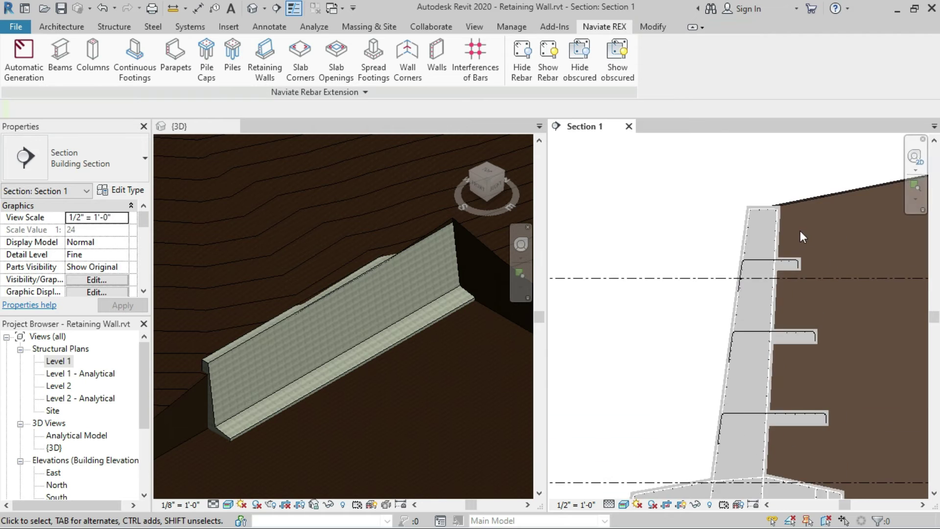
{"action": "scroll", "coordinate": [752, 246], "scroll_direction": "up", "scroll_amount": 3}
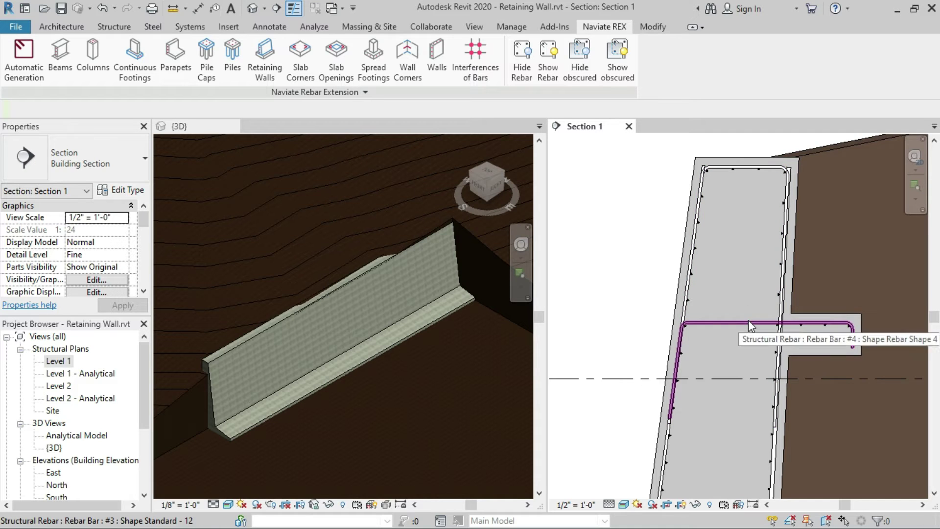
{"action": "scroll", "coordinate": [749, 320], "scroll_direction": "down", "scroll_amount": 3}
{"action": "scroll", "coordinate": [741, 364], "scroll_direction": "down", "scroll_amount": 2}
{"action": "scroll", "coordinate": [733, 399], "scroll_direction": "up", "scroll_amount": 2}
{"action": "scroll", "coordinate": [718, 275], "scroll_direction": "down", "scroll_amount": 3}
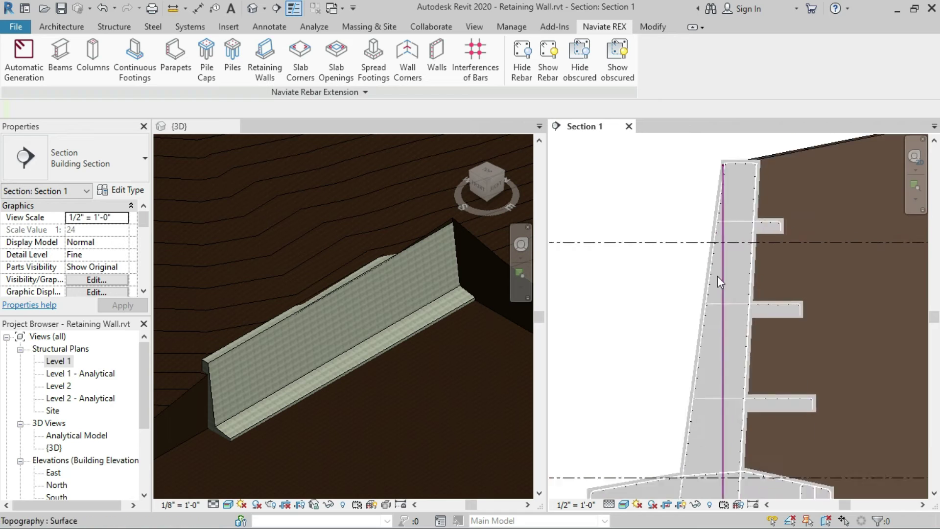
- Inspect the generated bars in the key and footing up close in the Section 1 view
{"action": "scroll", "coordinate": [786, 403], "scroll_direction": "up", "scroll_amount": 5}
{"action": "scroll", "coordinate": [783, 402], "scroll_direction": "down", "scroll_amount": 3}
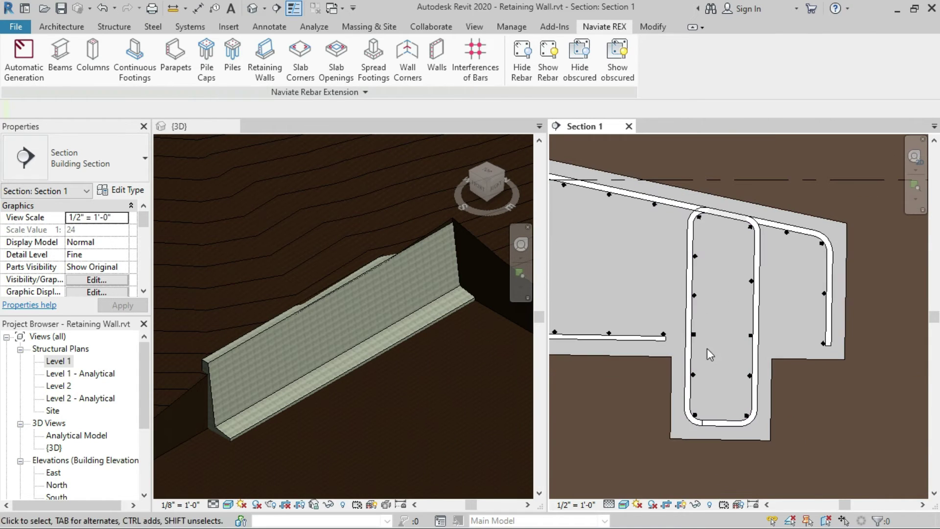
{"action": "scroll", "coordinate": [819, 274], "scroll_direction": "up", "scroll_amount": 2}
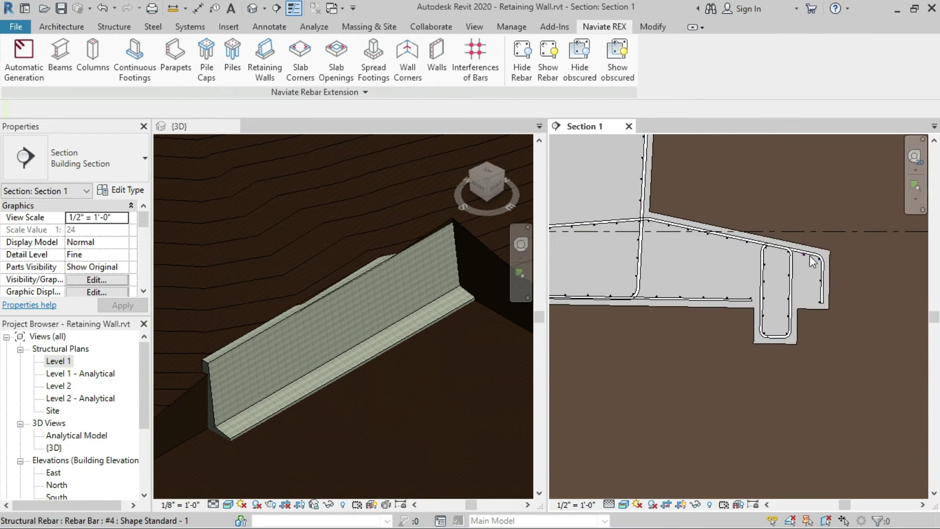
{"action": "scroll", "coordinate": [816, 253], "scroll_direction": "down", "scroll_amount": 3}
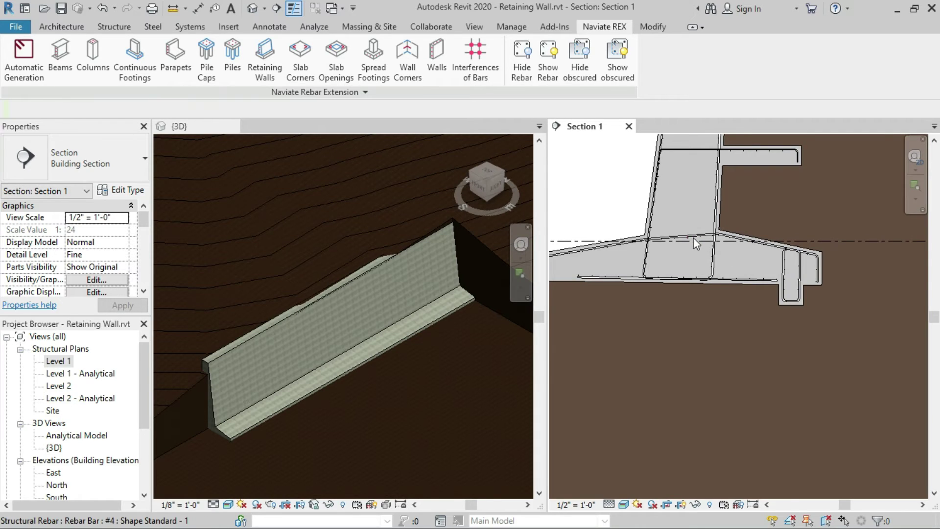
{"action": "scroll", "coordinate": [763, 286], "scroll_direction": "down", "scroll_amount": 3}
{"action": "scroll", "coordinate": [706, 276], "scroll_direction": "up", "scroll_amount": 4}
{"action": "scroll", "coordinate": [712, 282], "scroll_direction": "up", "scroll_amount": 2}
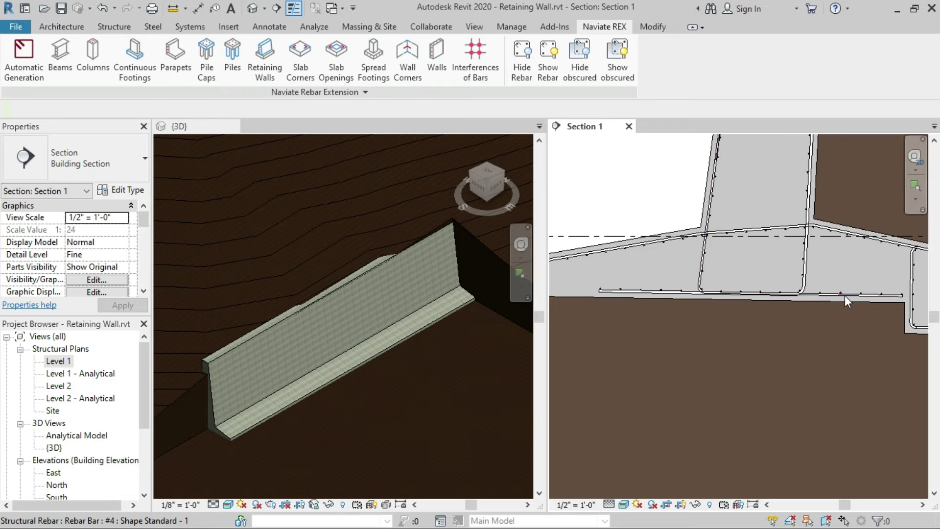
{"action": "scroll", "coordinate": [818, 314], "scroll_direction": "up", "scroll_amount": 3}
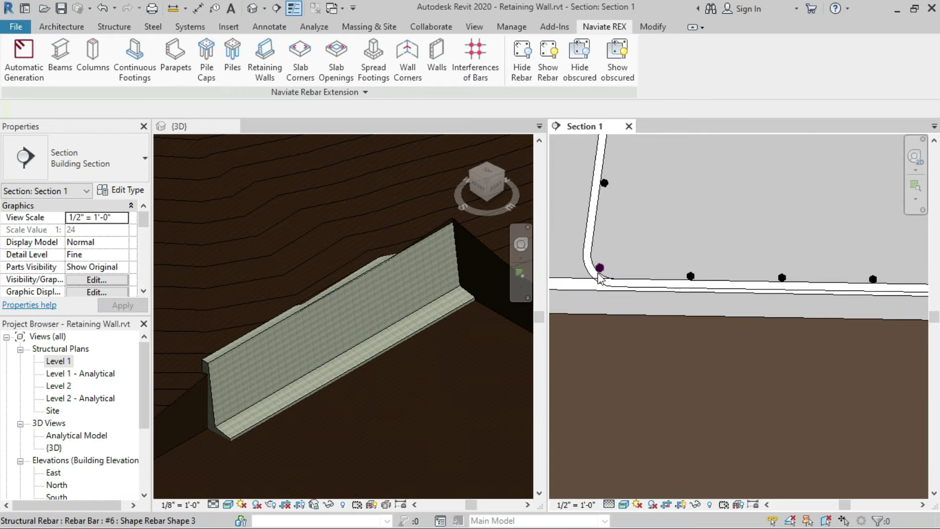
- Display the 3D view in the Wireframe visual style so the bars inside the retaining wall can be seen
{"action": "scroll", "coordinate": [609, 295], "scroll_direction": "down", "scroll_amount": 2}
{"action": "scroll", "coordinate": [761, 213], "scroll_direction": "down", "scroll_amount": 5}
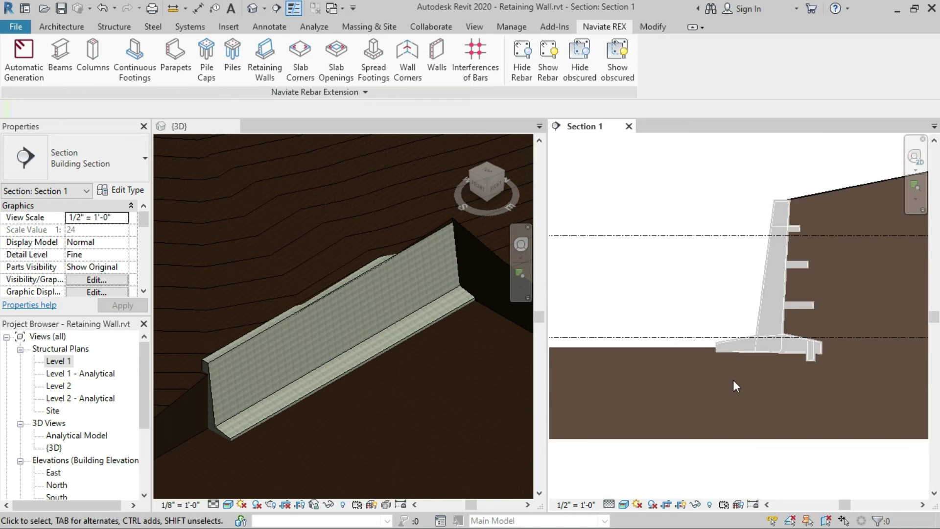
{"action": "scroll", "coordinate": [774, 246], "scroll_direction": "up", "scroll_amount": 2}
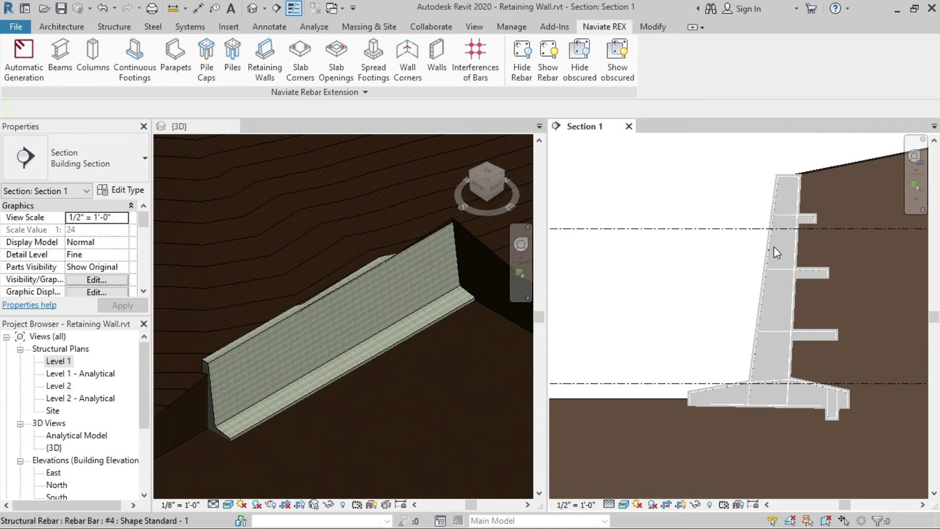
{"action": "left_click", "coordinate": [413, 351]}
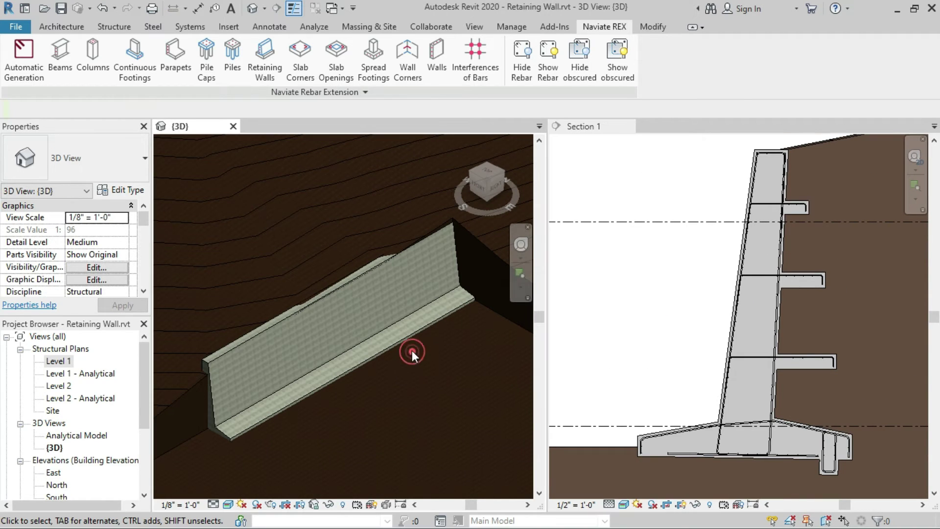
{"action": "left_click", "coordinate": [228, 504]}
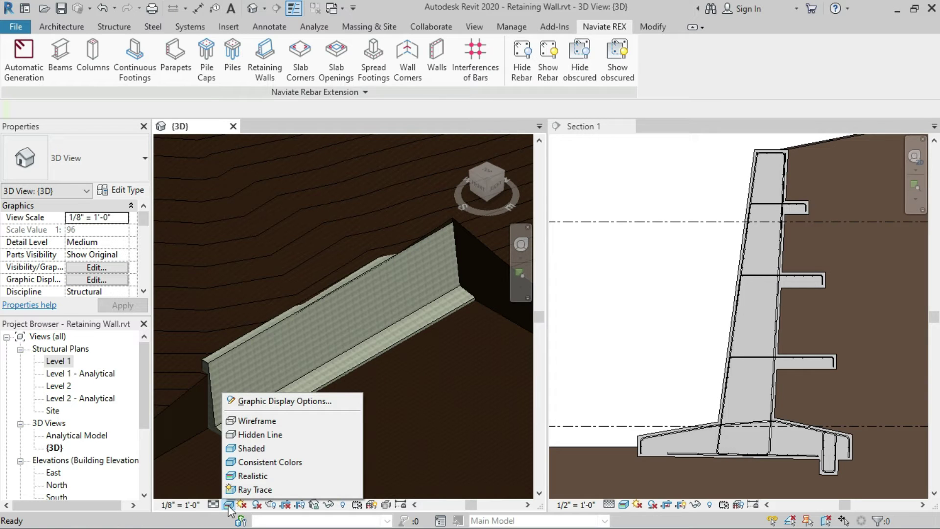
{"action": "left_click", "coordinate": [259, 421]}
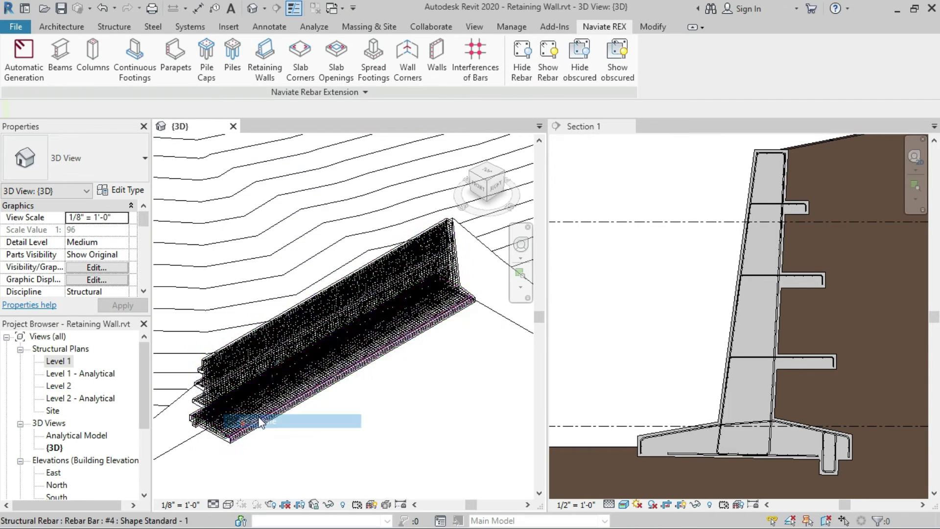
{"action": "middle_click_drag", "start_coordinate": [228, 403], "coordinate": [324, 360], "text": "shift"}
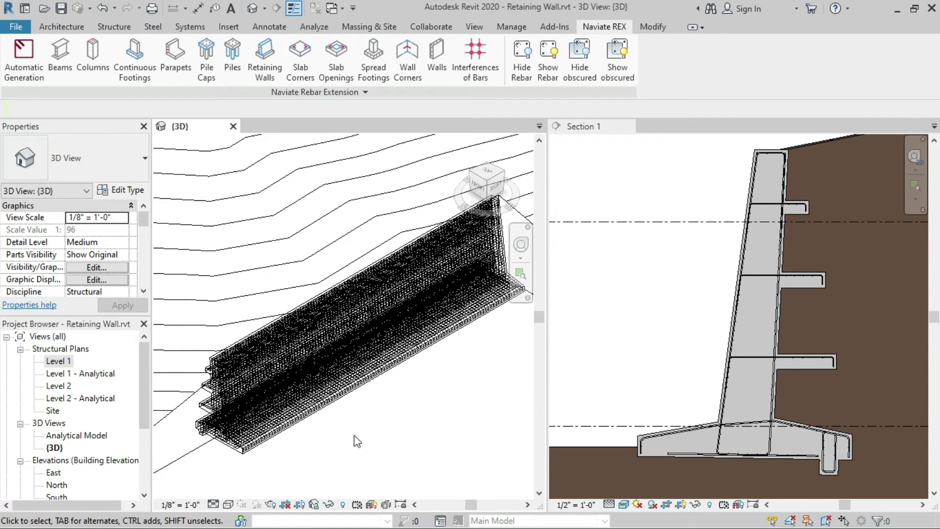
- Assign the #5 key stirrup set to partition Key and enter Ring as its schedule mark
{"action": "scroll", "coordinate": [196, 456], "scroll_direction": "up", "scroll_amount": 5}
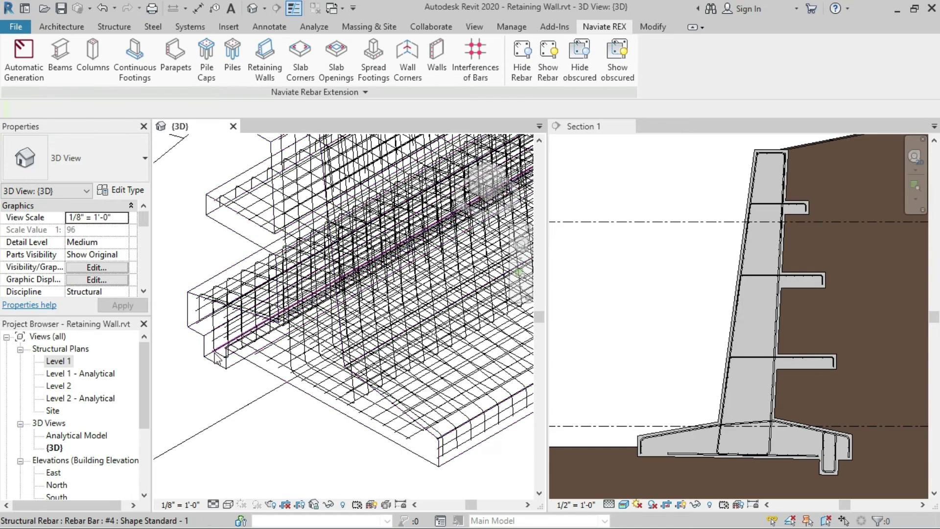
{"action": "scroll", "coordinate": [219, 355], "scroll_direction": "up", "scroll_amount": 3}
{"action": "scroll", "coordinate": [219, 355], "scroll_direction": "up", "scroll_amount": 2}
{"action": "left_click", "coordinate": [230, 368]}
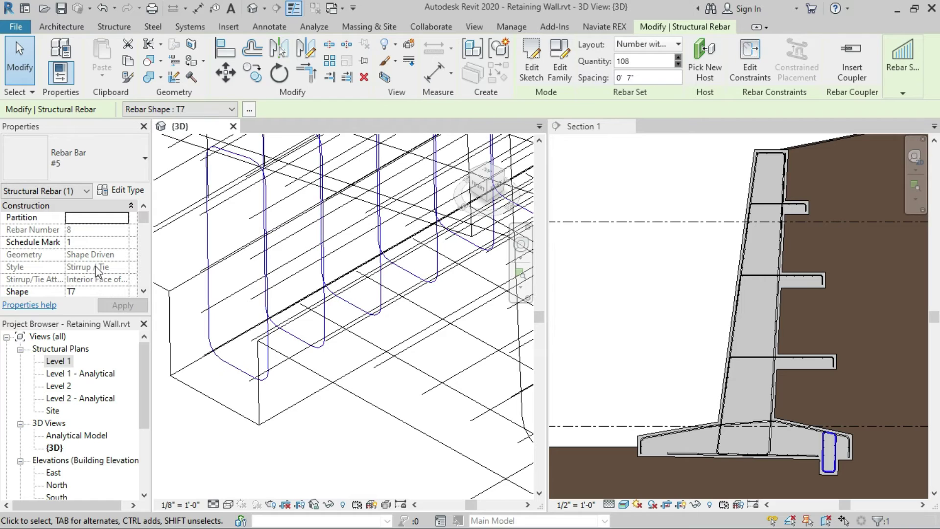
{"action": "left_click", "coordinate": [87, 219]}
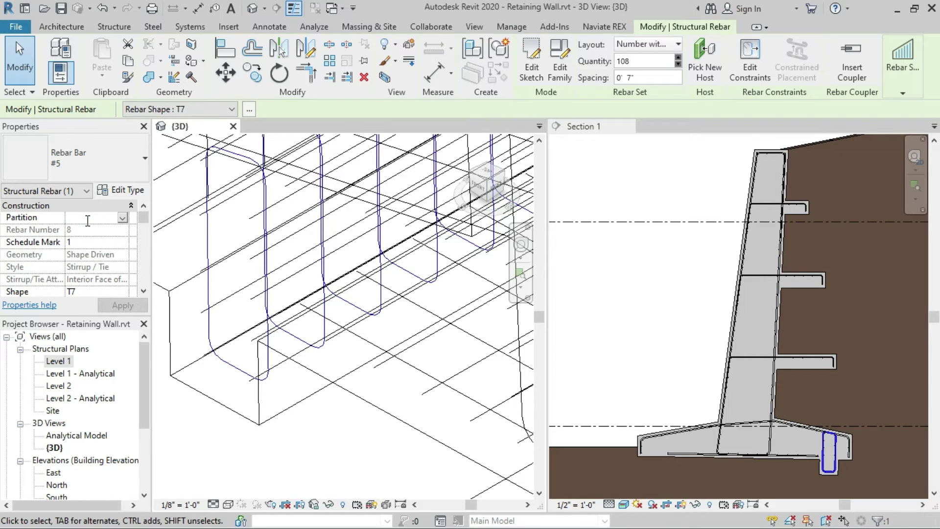
{"action": "type", "text": "Ke"}
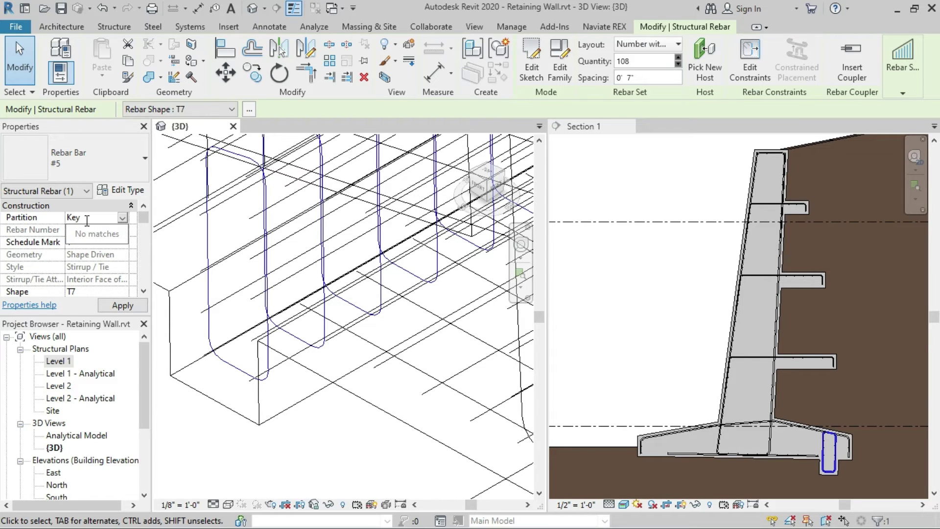
{"action": "type", "text": "y"}
{"action": "left_click", "coordinate": [87, 243]}
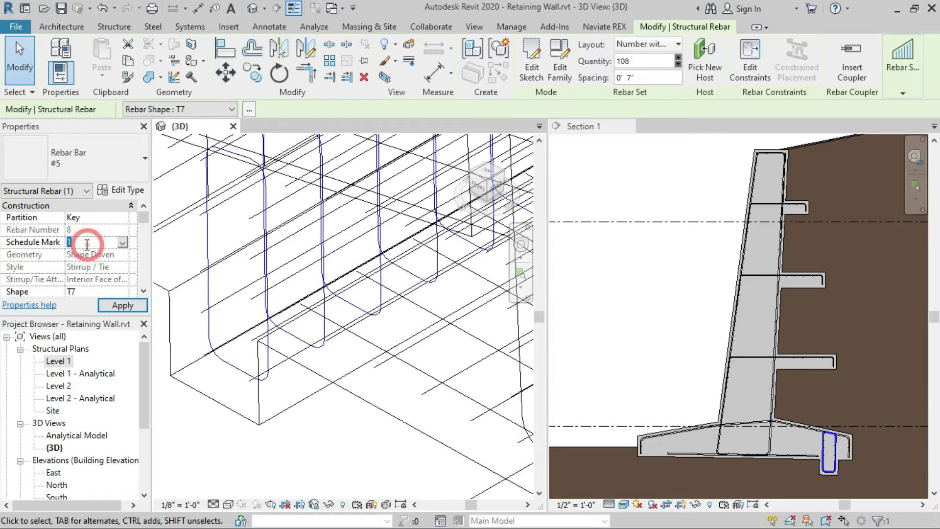
{"action": "type", "text": "Rin"}
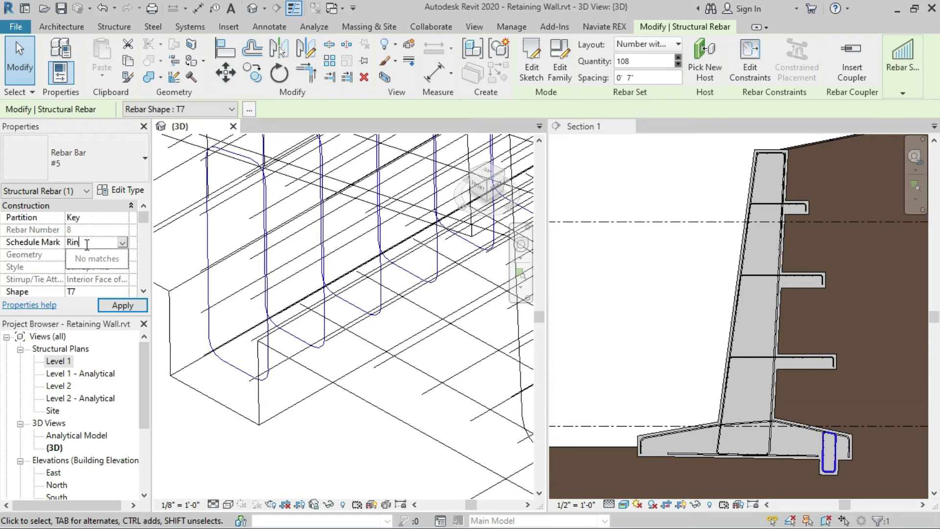
{"action": "type", "text": "g"}
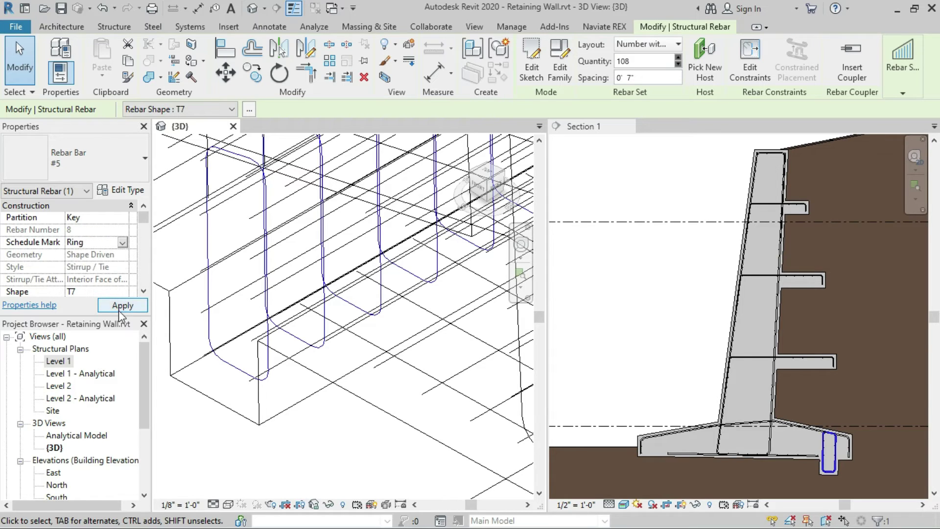
{"action": "left_click", "coordinate": [122, 305]}
- Enter Ring again as the schedule mark of the key stirrups, apply it and clear the selection
{"action": "left_click", "coordinate": [87, 243]}
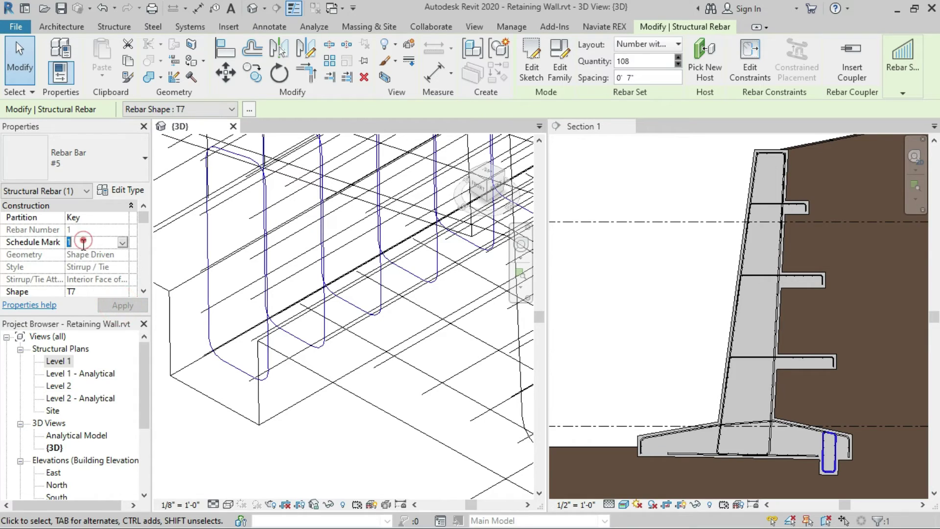
{"action": "type", "text": "Ring"}
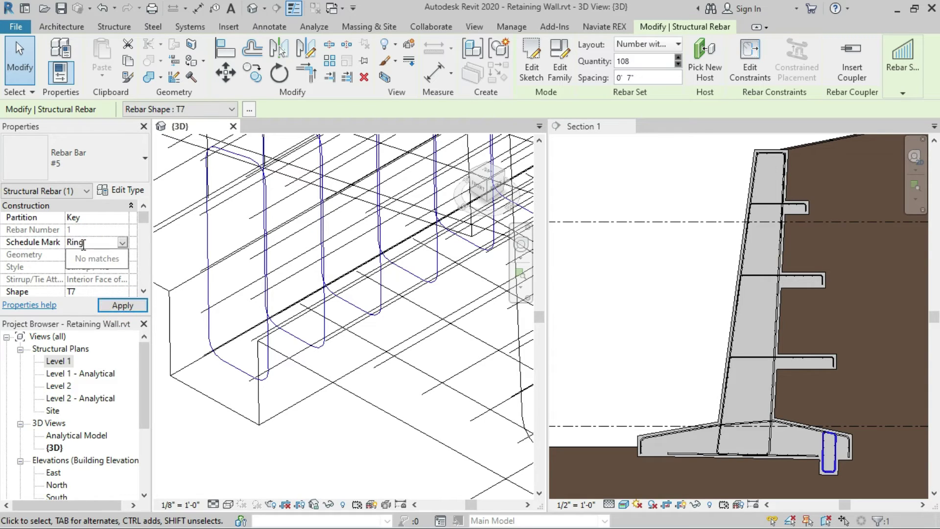
{"action": "left_click", "coordinate": [123, 305]}
{"action": "left_click", "coordinate": [321, 441]}
{"action": "scroll", "coordinate": [318, 436], "scroll_direction": "down", "scroll_amount": 5}
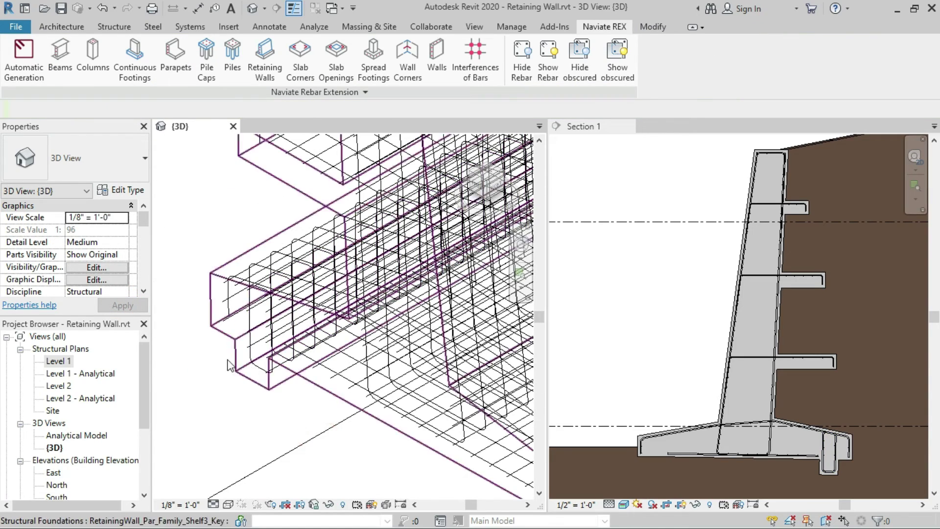
- Assign the #5 bar set along the top of the footing in the Section 1 view to partition Footing
{"action": "left_click", "coordinate": [636, 368]}
{"action": "scroll", "coordinate": [830, 456], "scroll_direction": "up", "scroll_amount": 4}
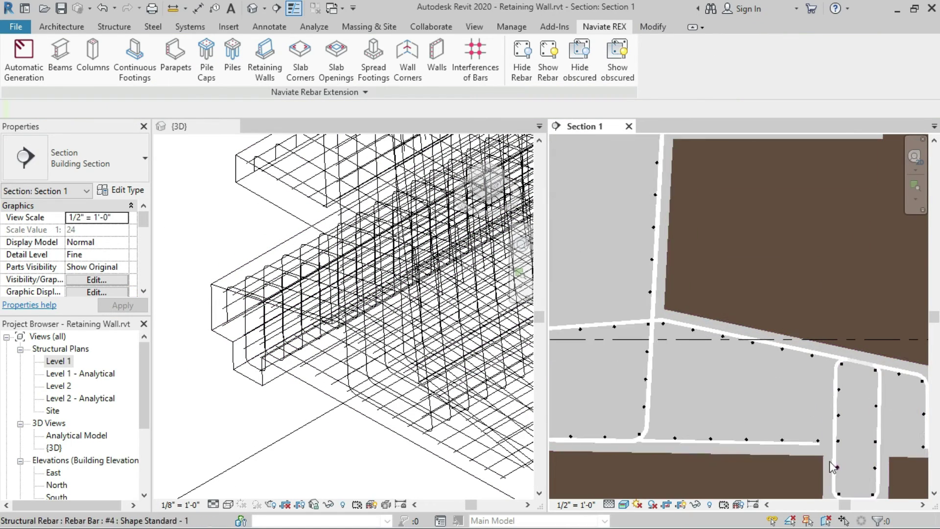
{"action": "left_click", "coordinate": [804, 358]}
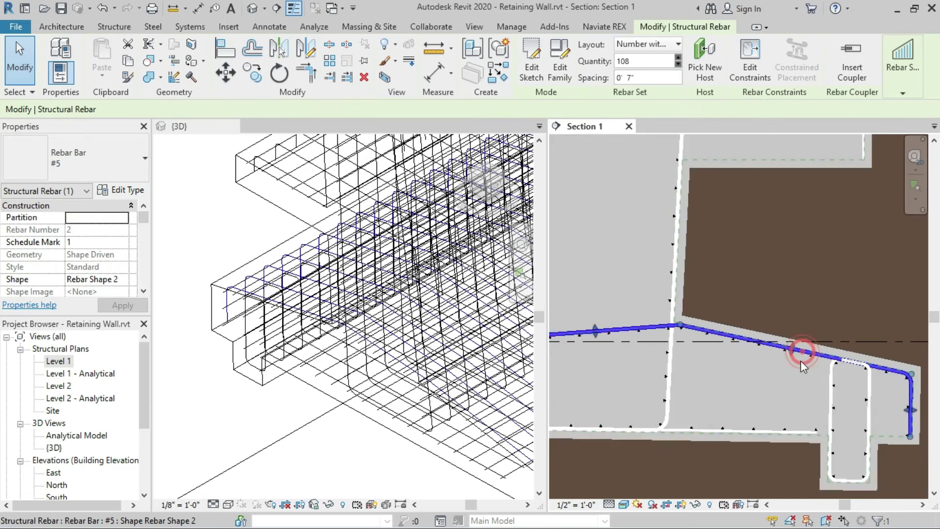
{"action": "scroll", "coordinate": [803, 365], "scroll_direction": "down", "scroll_amount": 4}
{"action": "scroll", "coordinate": [812, 367], "scroll_direction": "down", "scroll_amount": 2}
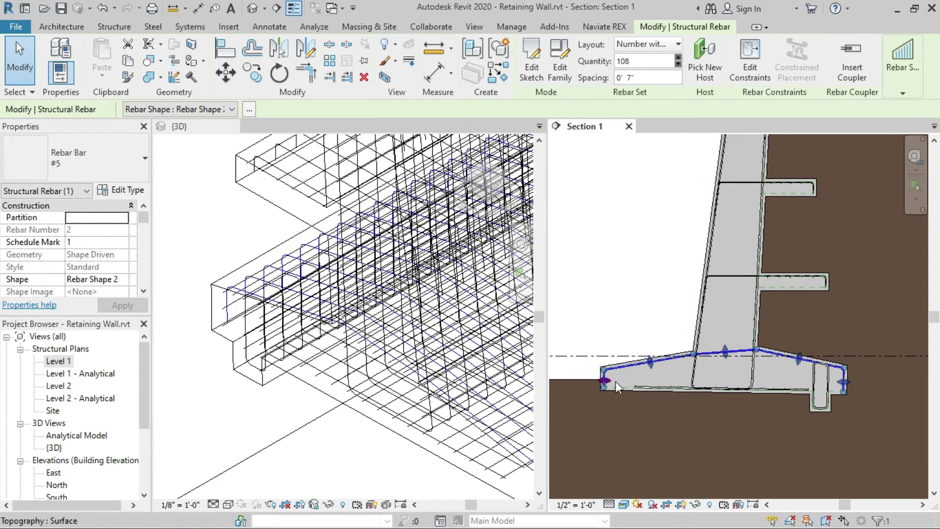
{"action": "left_click", "coordinate": [89, 217]}
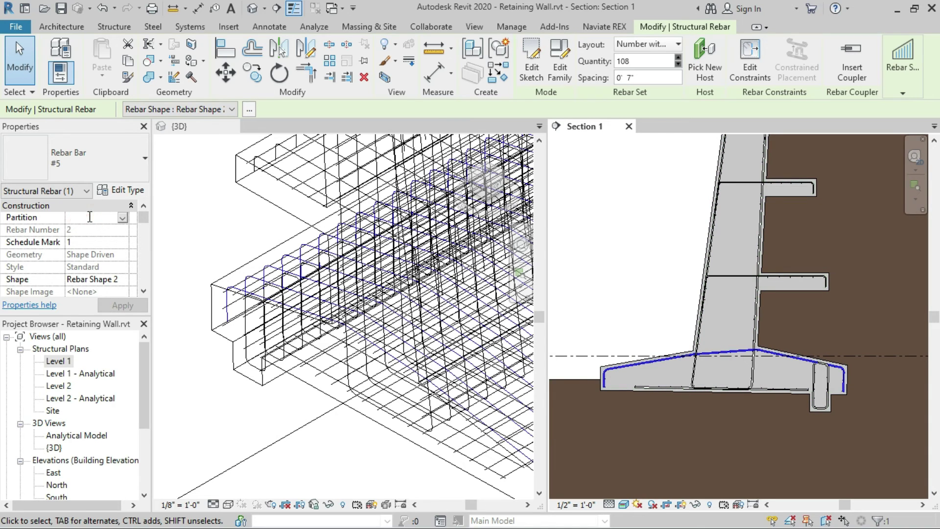
{"action": "type", "text": "Footing"}
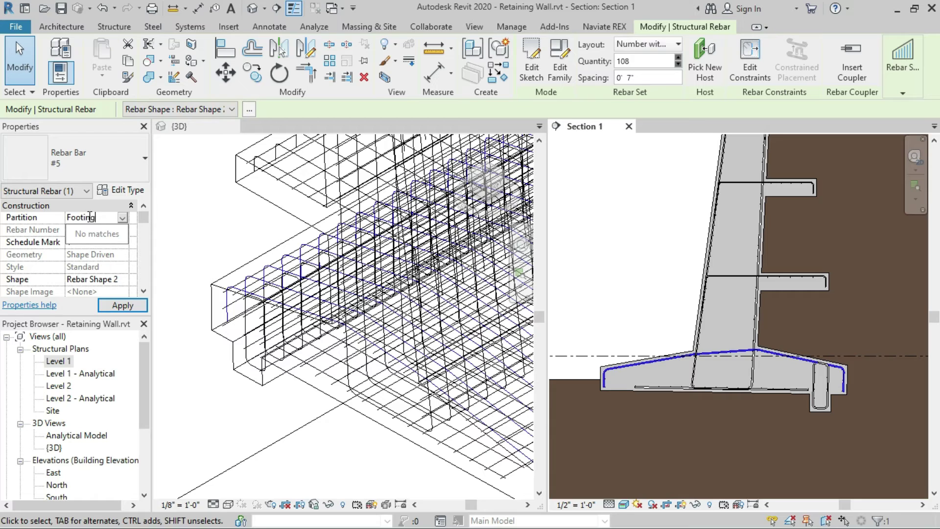
{"action": "key", "text": "Return"}
- Set the schedule mark of the footing's top bars to Top Rebar, apply it and clear the selection
{"action": "left_click", "coordinate": [100, 242]}
{"action": "type", "text": "Top Rebar"}
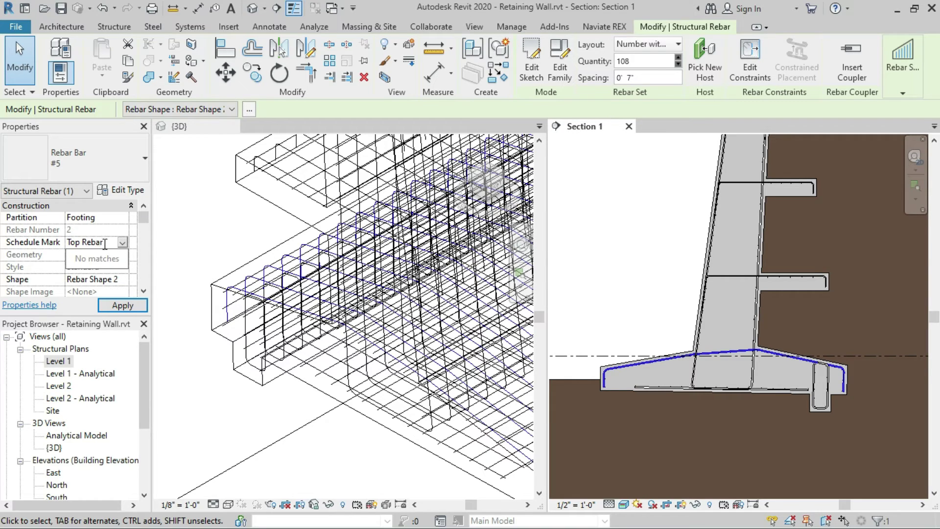
{"action": "left_click", "coordinate": [112, 241]}
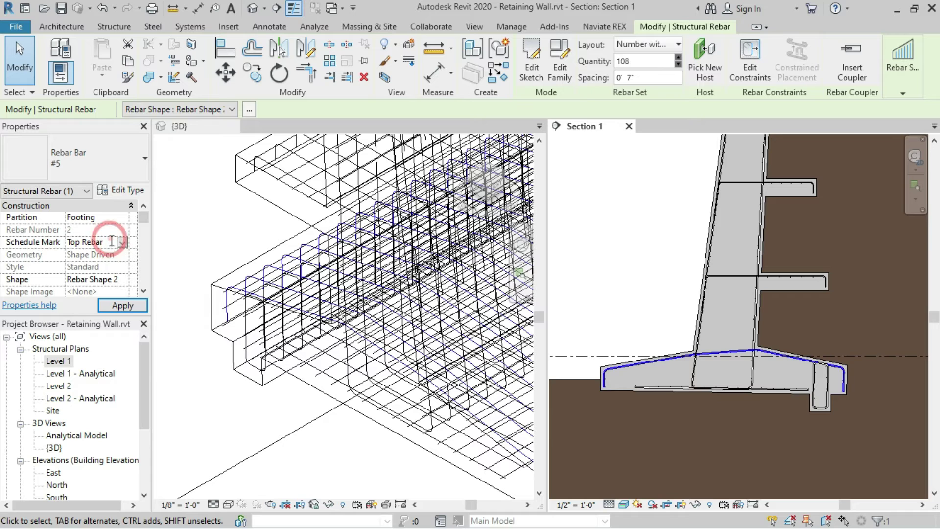
{"action": "left_click", "coordinate": [123, 304]}
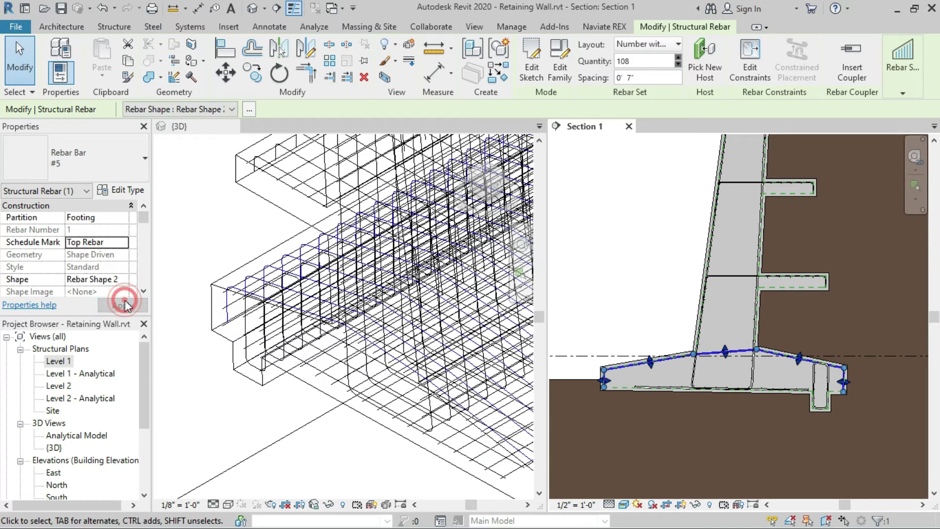
{"action": "left_click", "coordinate": [328, 434]}
{"action": "left_click", "coordinate": [347, 444]}
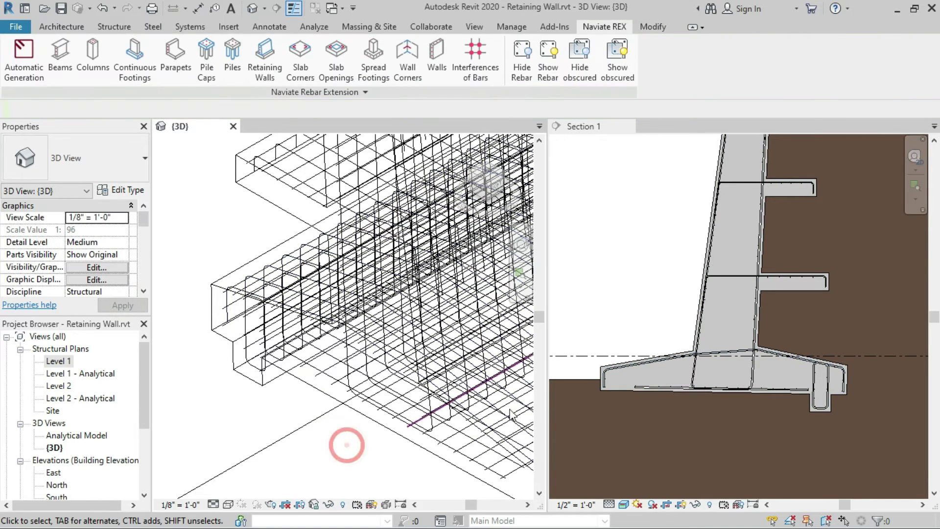
- Assign the #4 bent bar set along the wall stem's outer face in the Section 1 view to partition Wall
{"action": "scroll", "coordinate": [686, 362], "scroll_direction": "up", "scroll_amount": 5}
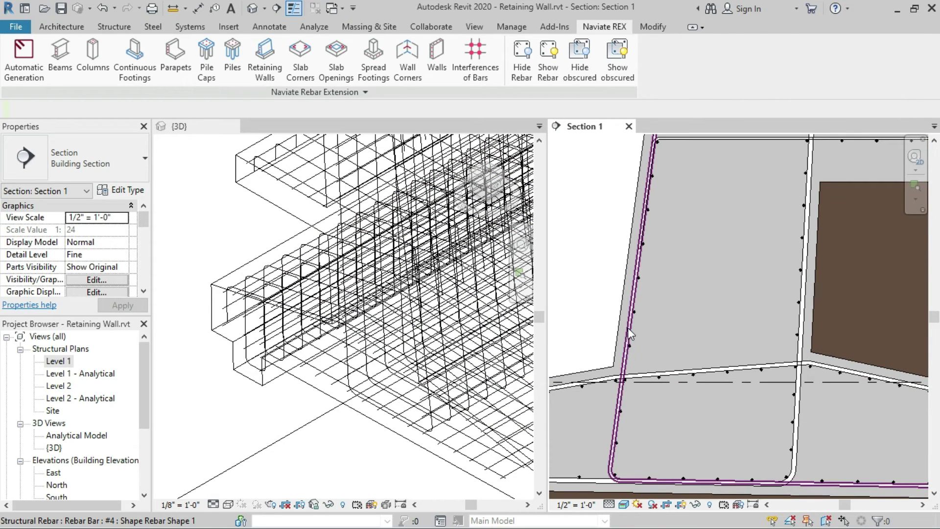
{"action": "left_click", "coordinate": [628, 327]}
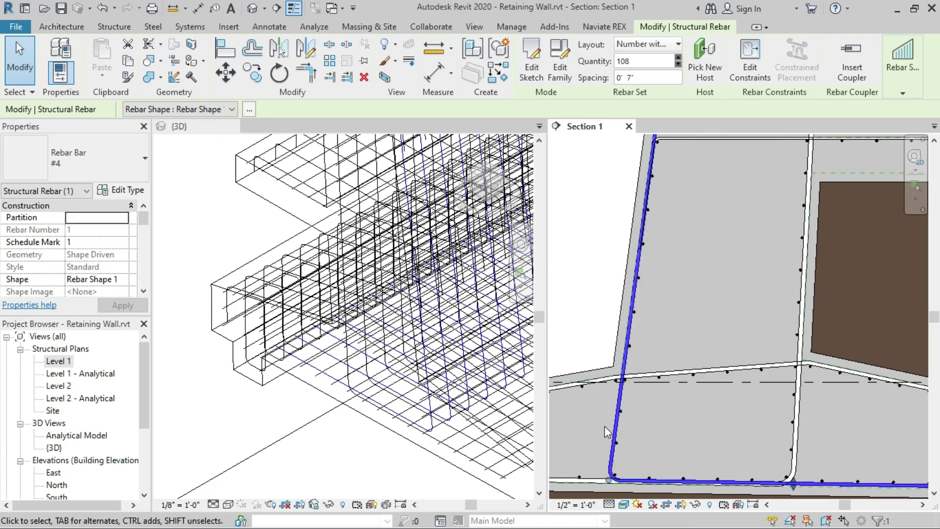
{"action": "left_click", "coordinate": [109, 219]}
{"action": "type", "text": "Wall"}
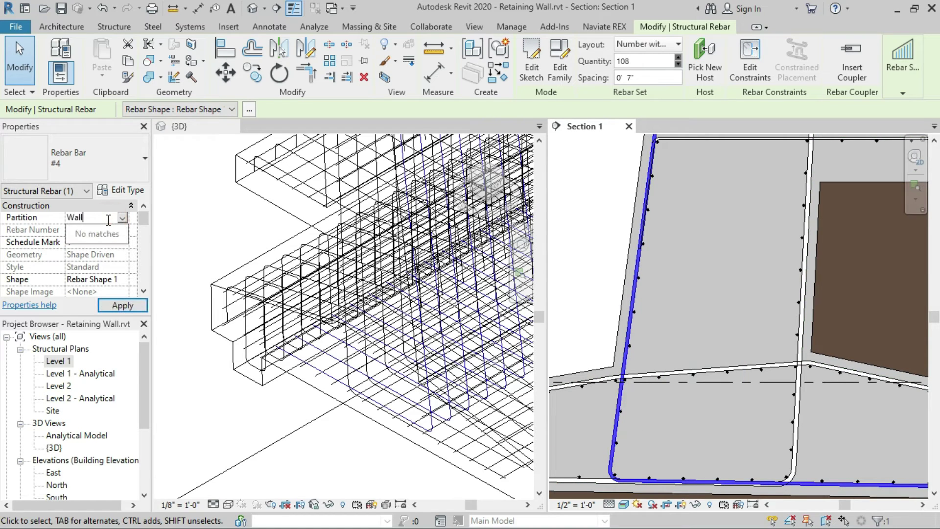
{"action": "key", "text": "Return"}
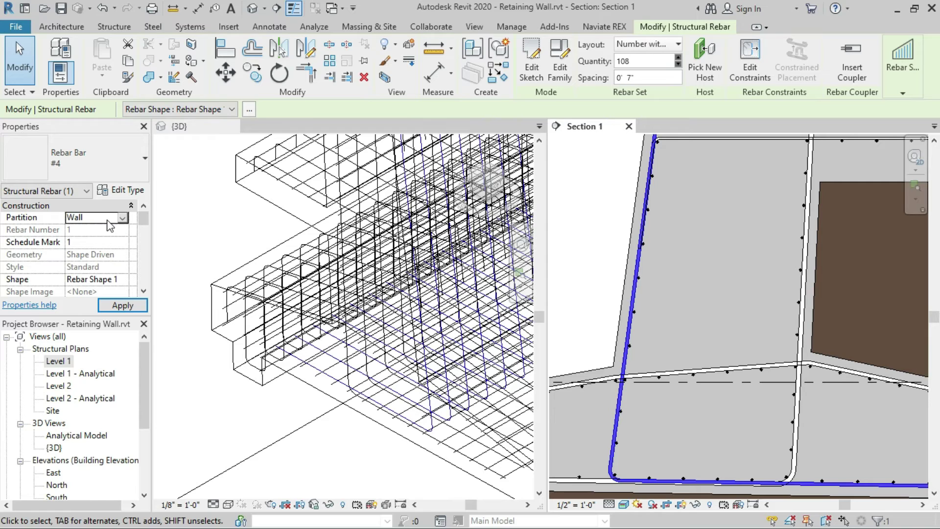
- Set the schedule mark of the stem's outer-face bars to Outer Rebar, apply it and clear the selection
{"action": "left_click", "coordinate": [98, 242]}
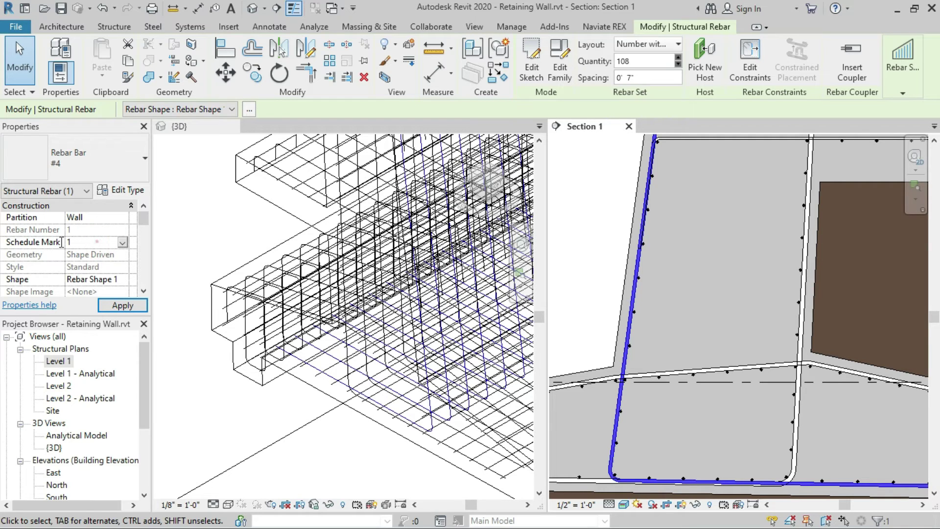
{"action": "type", "text": "Out"}
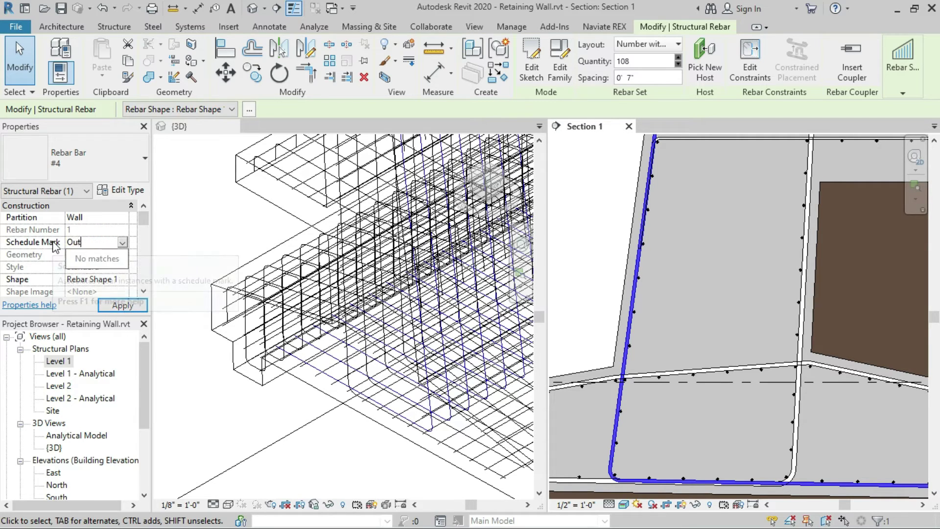
{"action": "type", "text": "er Rebar"}
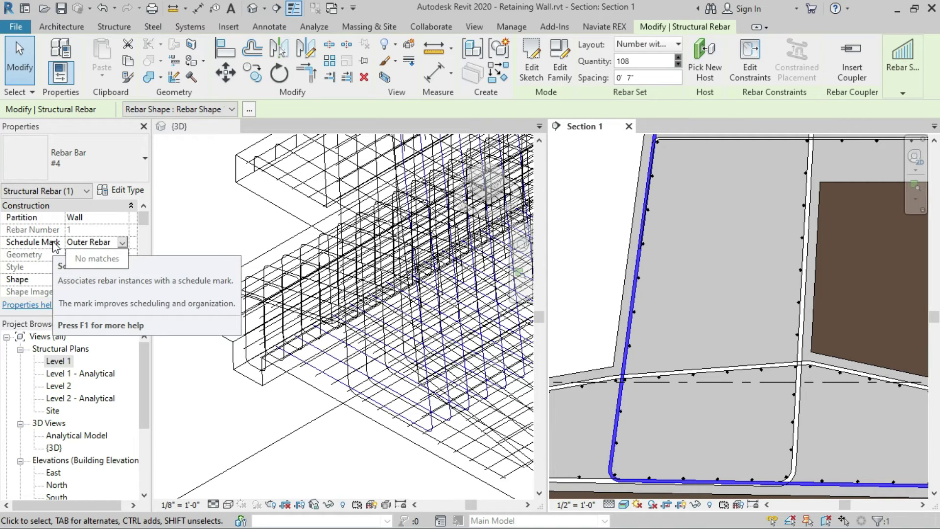
{"action": "key", "text": "Return"}
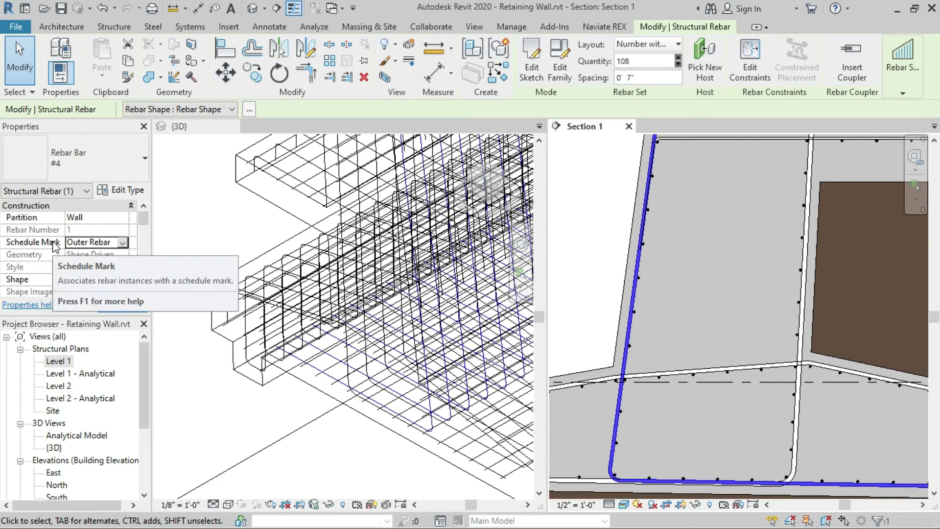
{"action": "left_click", "coordinate": [122, 305]}
{"action": "middle_click_drag", "start_coordinate": [363, 443], "coordinate": [333, 349]}
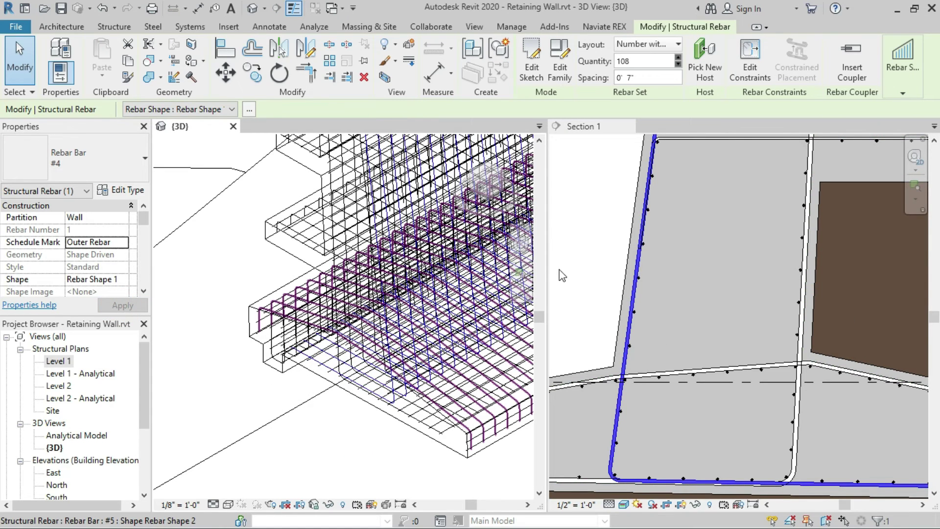
{"action": "left_click", "coordinate": [633, 262]}
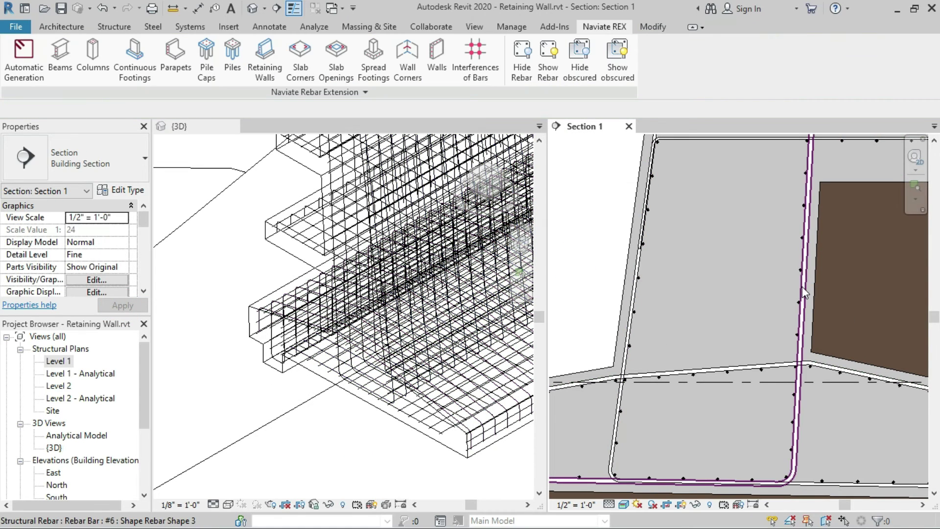
- Assign the #6 bent bar set along the wall stem's inner, soil-side face in the Section 1 view to partition Wall
{"action": "left_click", "coordinate": [802, 287]}
{"action": "left_click", "coordinate": [93, 218]}
{"action": "type", "text": "Wall"}
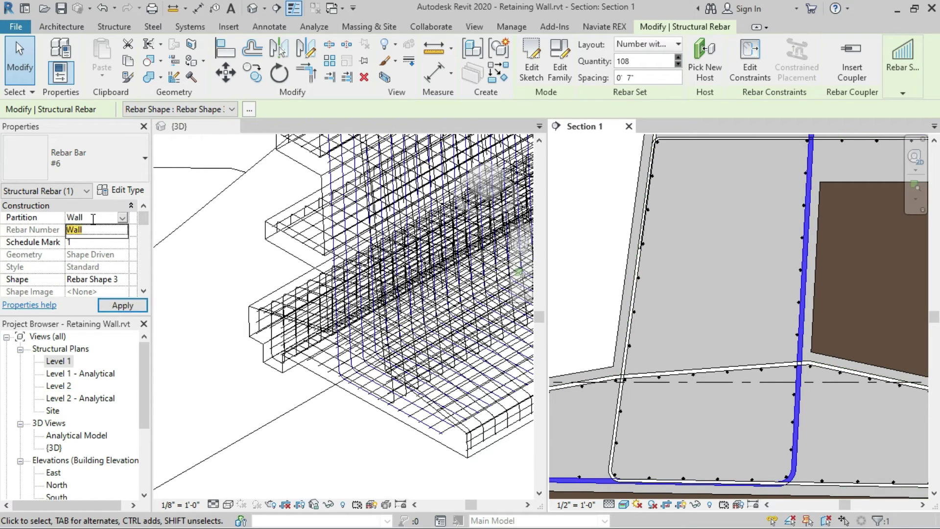
{"action": "key", "text": "Return"}
- Set the schedule mark of the stem's inner-face bars to Inner Rebar, apply it and clear the selection
{"action": "left_click", "coordinate": [97, 242]}
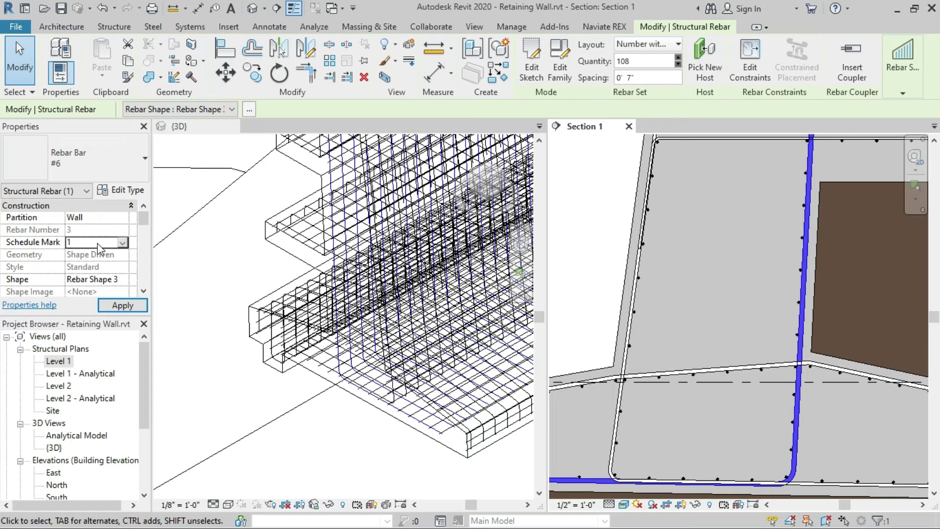
{"action": "double_click", "coordinate": [97, 242]}
{"action": "type", "text": "Inner R"}
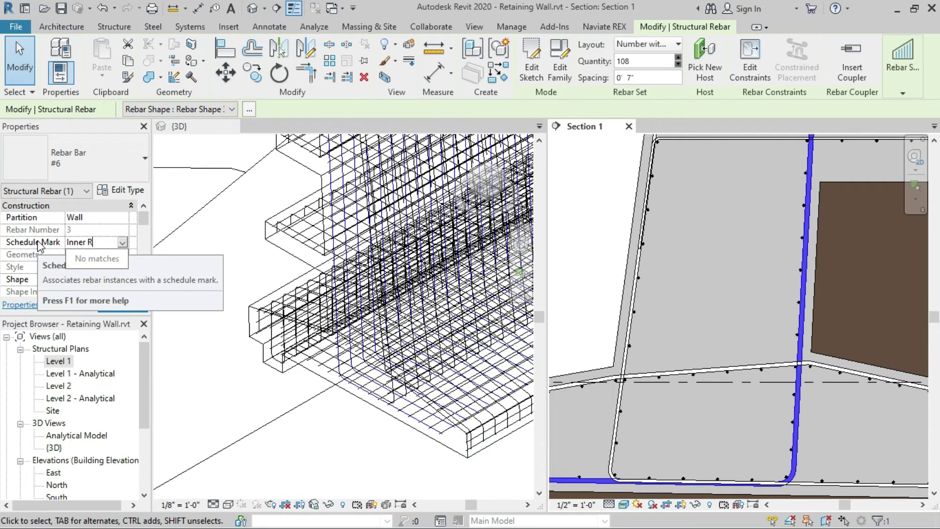
{"action": "type", "text": "ebar"}
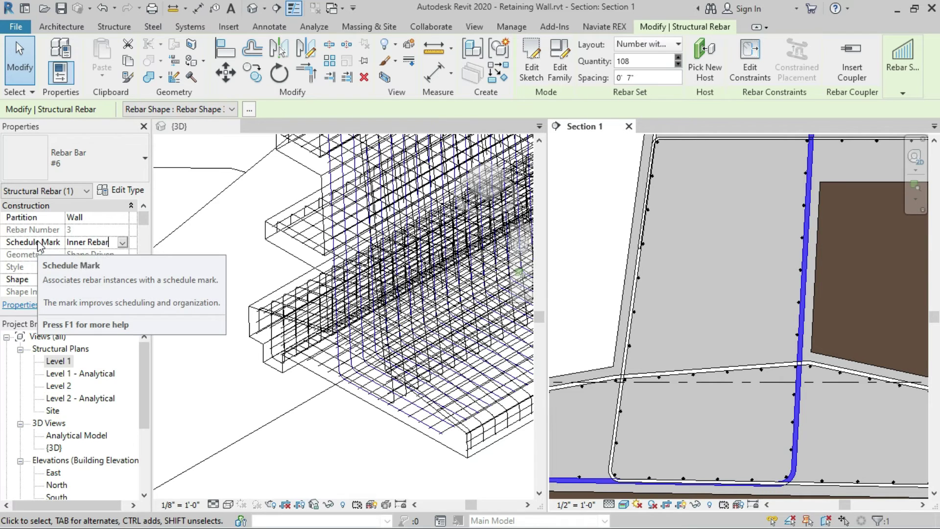
{"action": "key", "text": "Return"}
{"action": "left_click", "coordinate": [122, 305]}
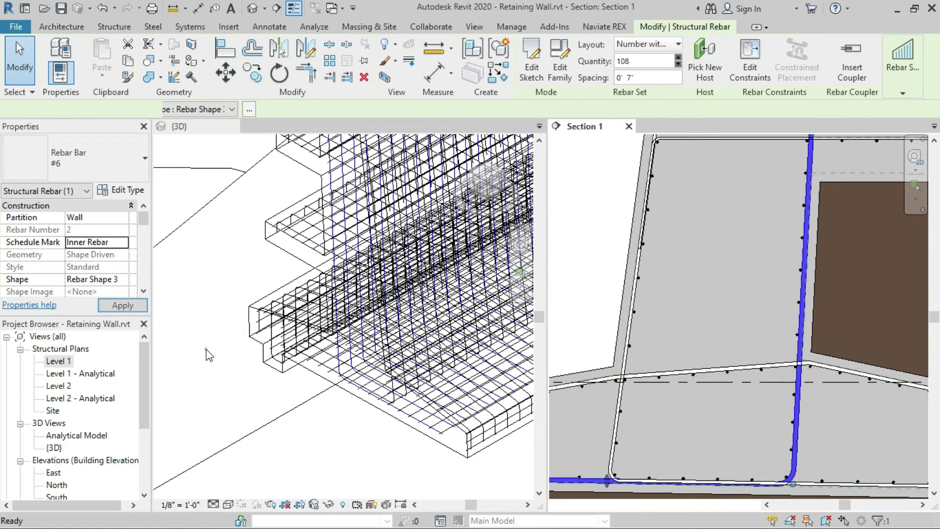
{"action": "left_click", "coordinate": [211, 349]}
{"action": "scroll", "coordinate": [640, 375], "scroll_direction": "down", "scroll_amount": 3}
{"action": "scroll", "coordinate": [641, 374], "scroll_direction": "down", "scroll_amount": 3}
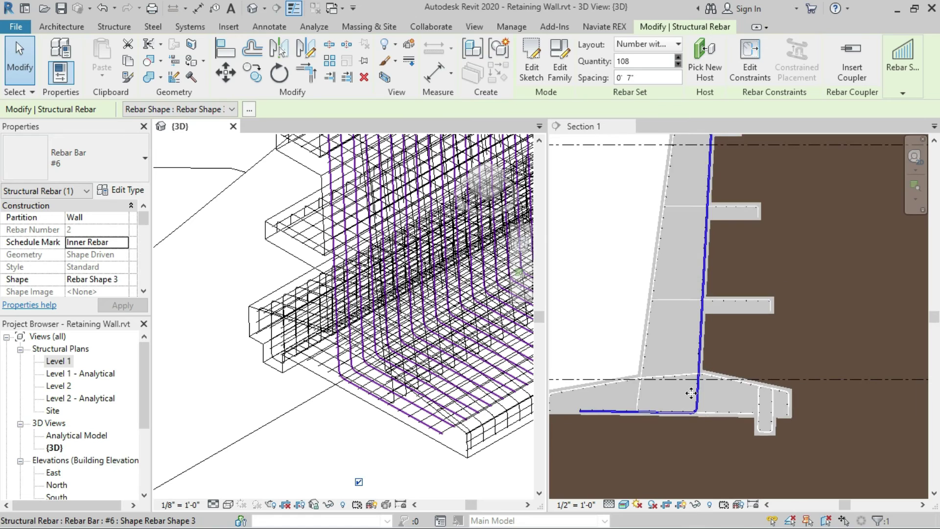
{"action": "key", "text": "Escape"}
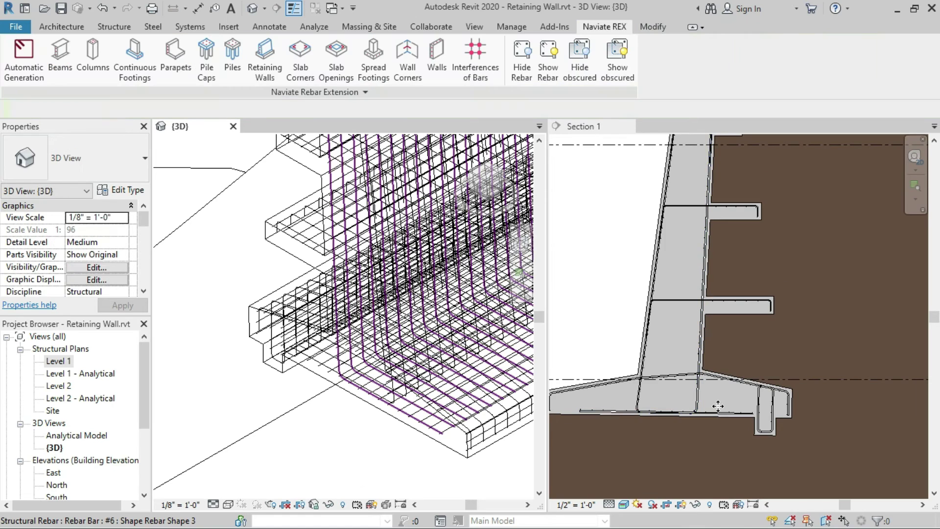
- Select the #3 main bar sets of all three shelves in the Section 1 view and assign them to partition Shelves
{"action": "left_click", "coordinate": [682, 300]}
{"action": "left_click", "coordinate": [686, 301]}
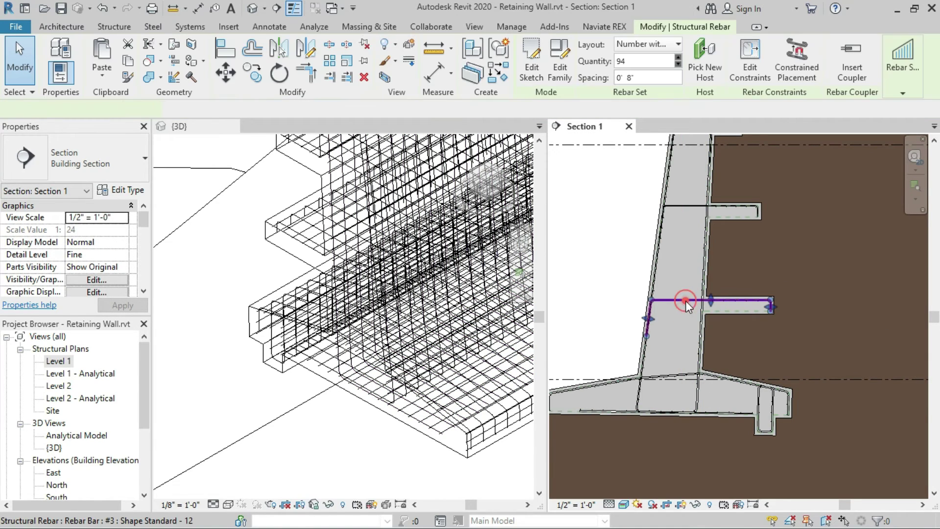
{"action": "scroll", "coordinate": [696, 293], "scroll_direction": "up", "scroll_amount": 3}
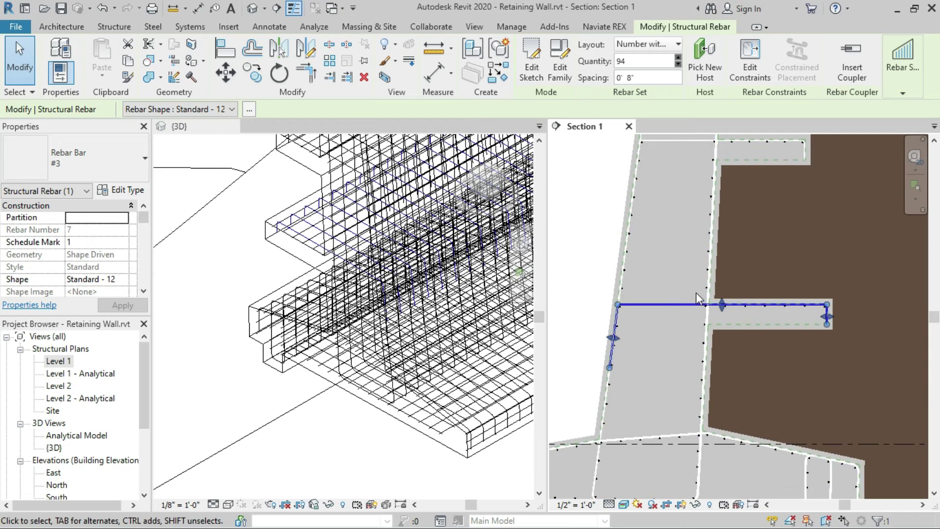
{"action": "scroll", "coordinate": [695, 292], "scroll_direction": "down", "scroll_amount": 4}
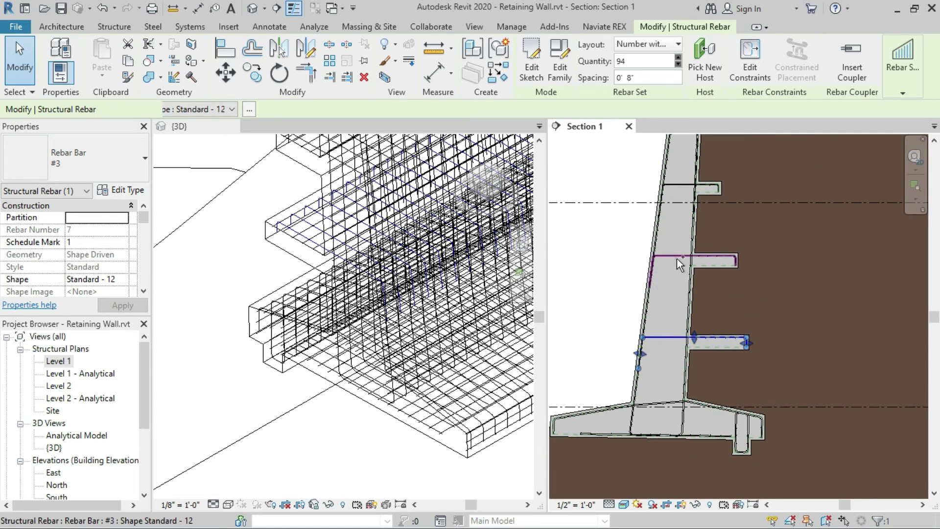
{"action": "left_click", "coordinate": [676, 259], "text": "ctrl"}
{"action": "left_click", "coordinate": [681, 183], "text": "ctrl"}
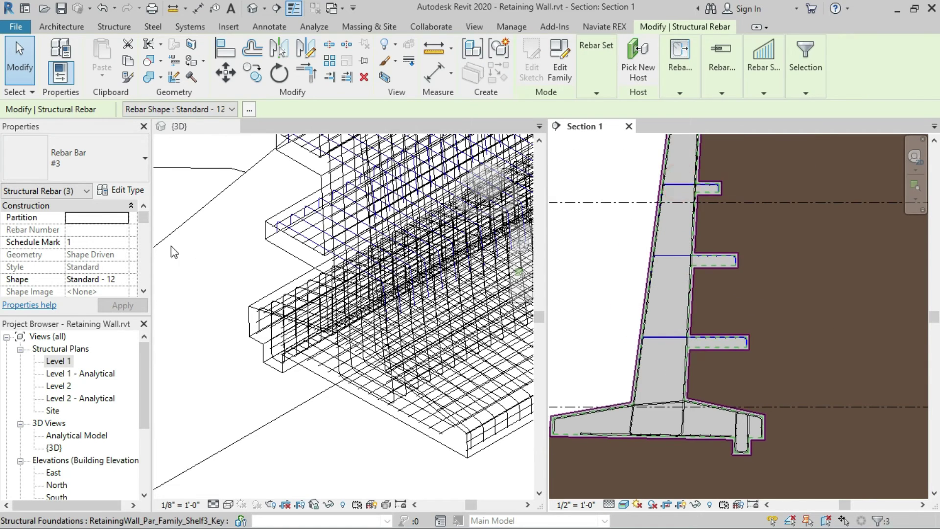
{"action": "left_click", "coordinate": [95, 220]}
{"action": "type", "text": "Shelves"}
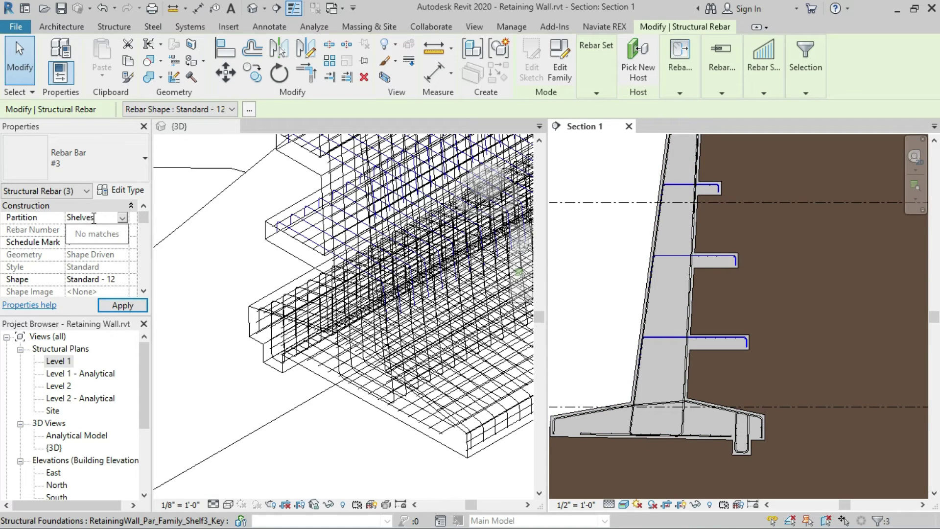
{"action": "key", "text": "Return"}
- Set the schedule mark of the three shelf bar sets to Main Bars / Top, apply it and clear the selection
{"action": "left_click", "coordinate": [95, 243]}
{"action": "type", "text": "Ma"}
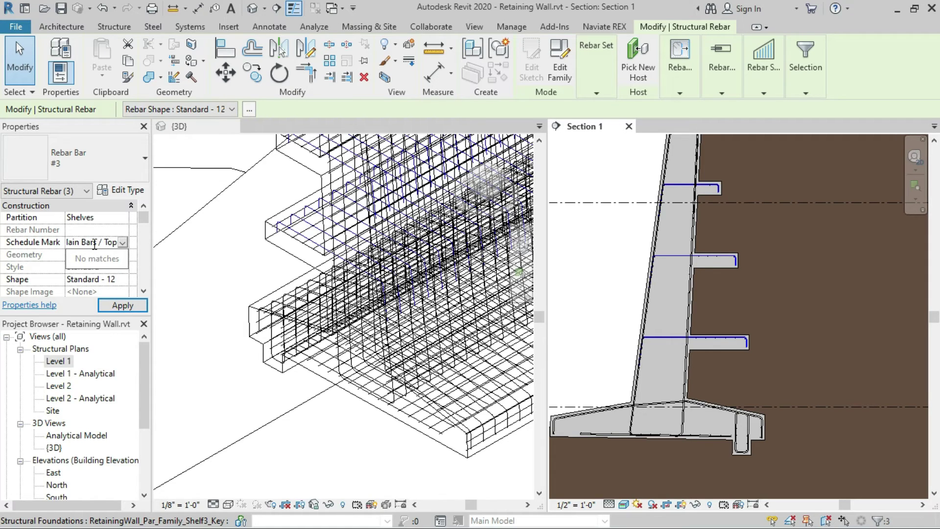
{"action": "key", "text": "Return"}
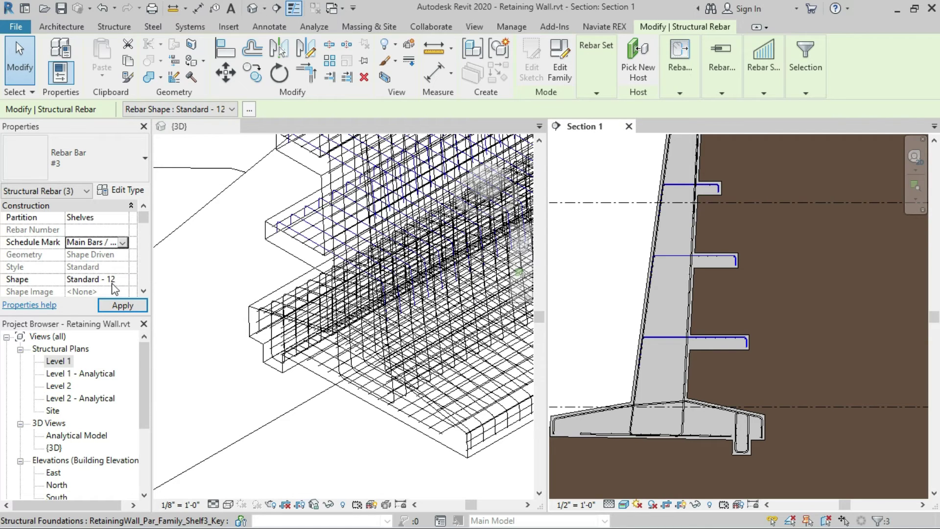
{"action": "left_click", "coordinate": [122, 305]}
{"action": "left_click", "coordinate": [351, 436]}
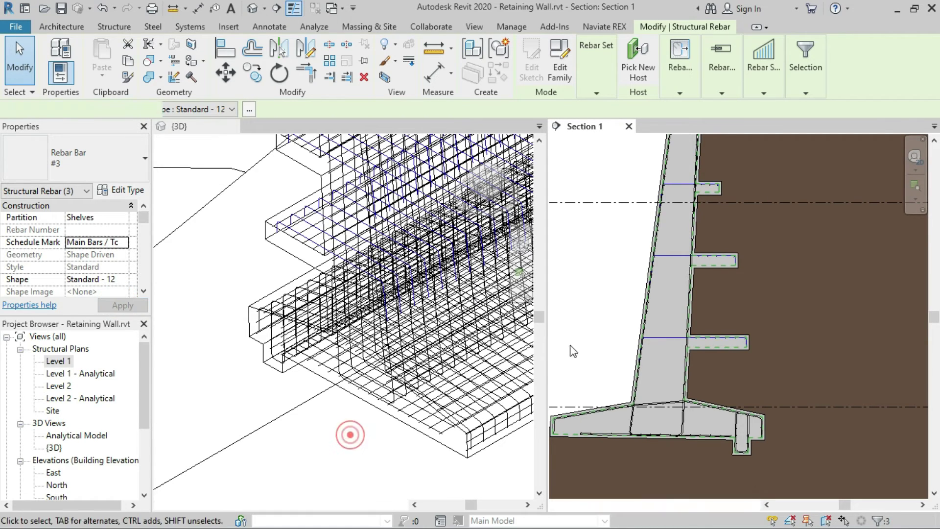
{"action": "left_click", "coordinate": [579, 331]}
- Assign the #4 U-shaped bar set at the top of the wall stem in the Section 1 view to partition Wall Top
{"action": "scroll", "coordinate": [636, 242], "scroll_direction": "up", "scroll_amount": 6}
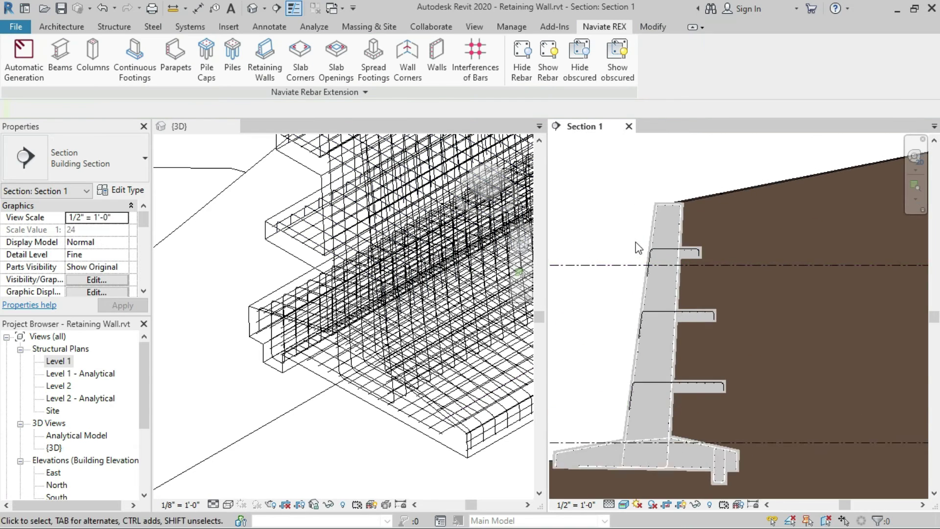
{"action": "left_click", "coordinate": [666, 210]}
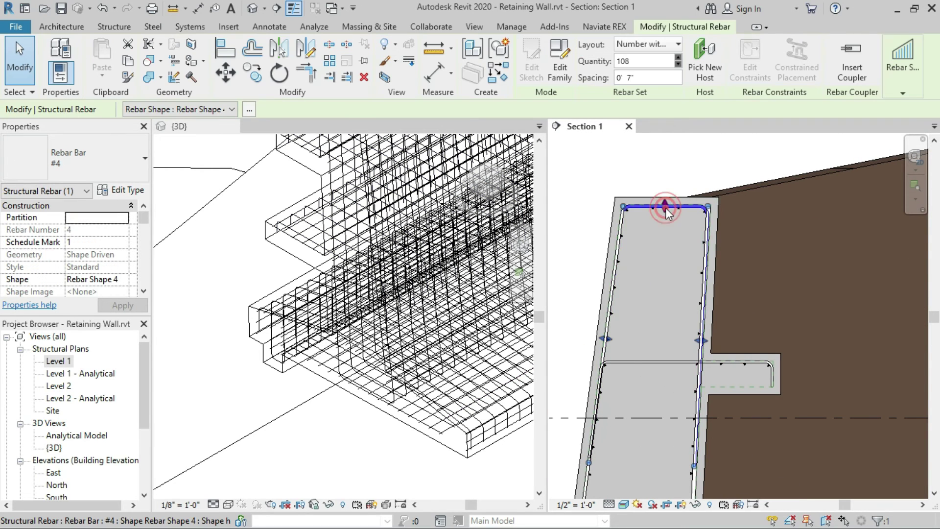
{"action": "left_click", "coordinate": [81, 217]}
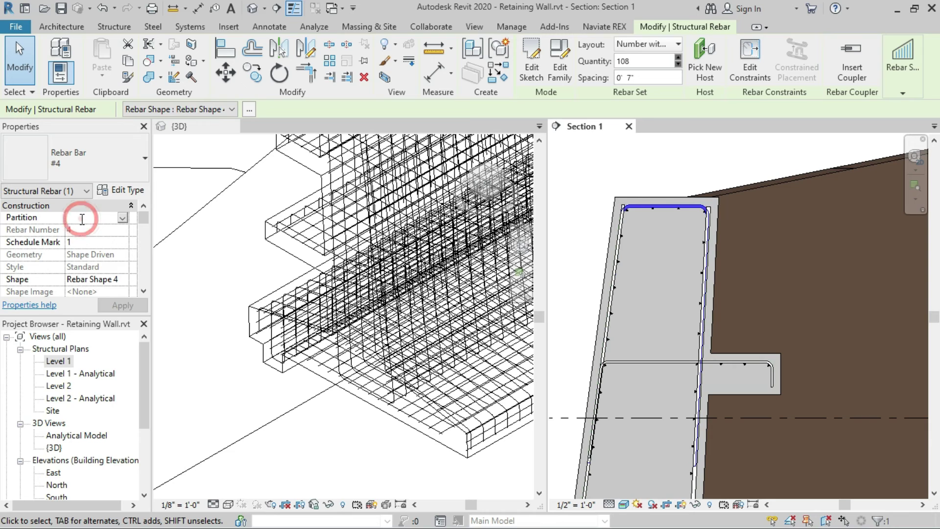
{"action": "type", "text": "Wall Top"}
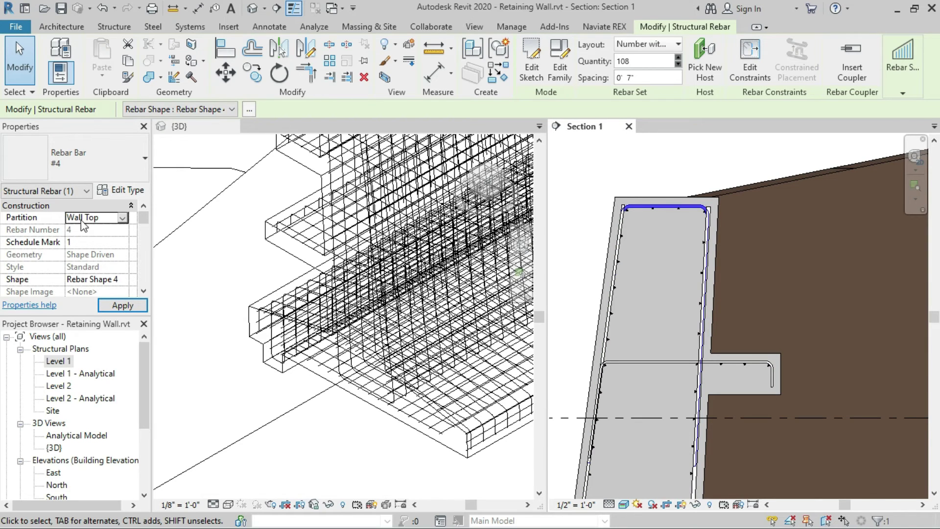
- Set the schedule mark of the U-shaped bars at the stem's top to Distance Rebar, apply it and clear the selection
{"action": "left_click", "coordinate": [96, 243]}
{"action": "type", "text": "Distance"}
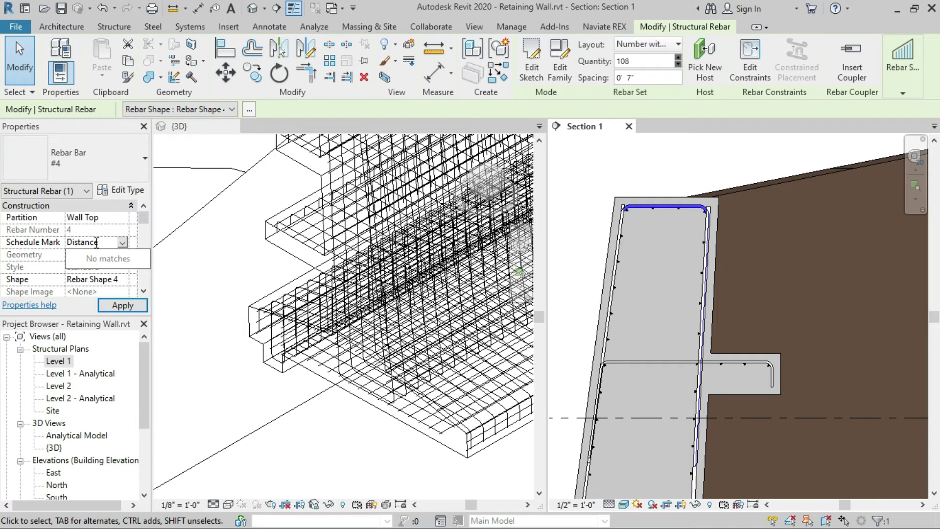
{"action": "type", "text": " Rebar"}
{"action": "key", "text": "Return"}
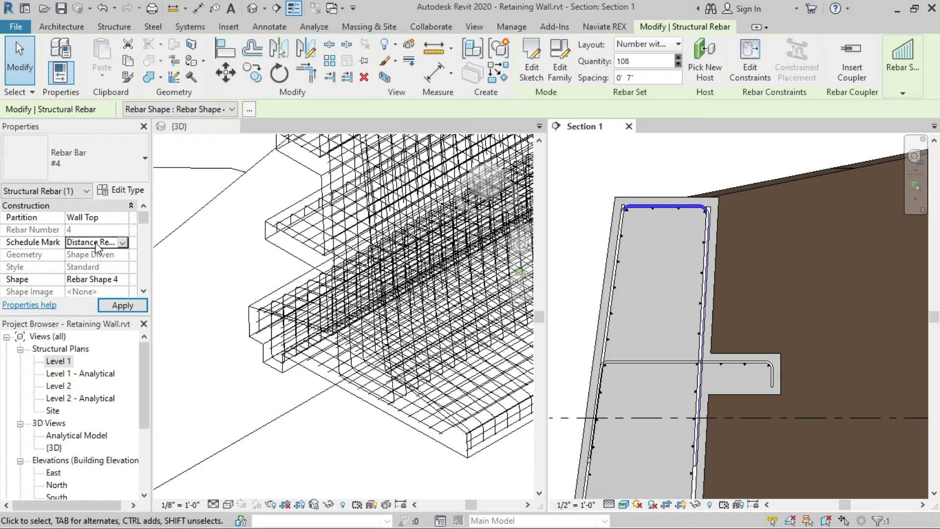
{"action": "left_click", "coordinate": [122, 305]}
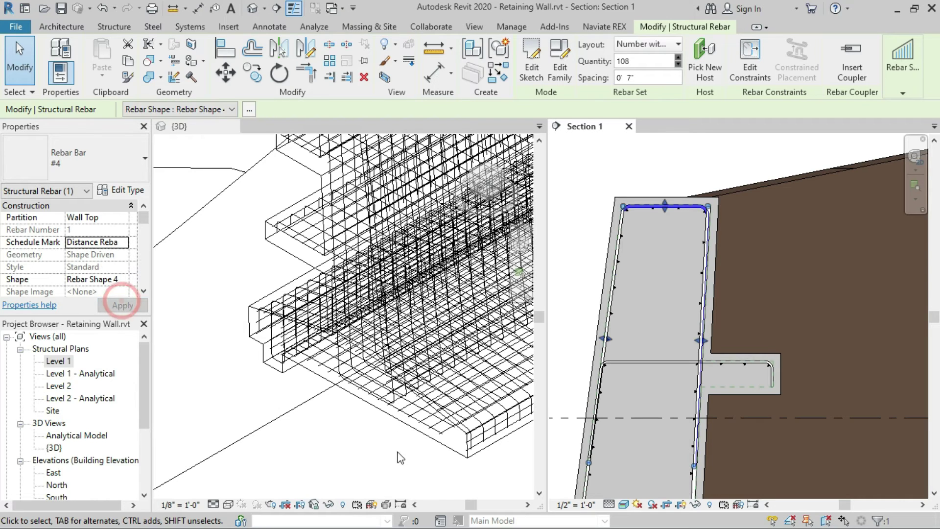
{"action": "left_click", "coordinate": [384, 455]}
- Examine the longitudinal bars, seen as dots, along the stem, shelves and wall top in the Section 1 view
{"action": "scroll", "coordinate": [573, 279], "scroll_direction": "down", "scroll_amount": 5}
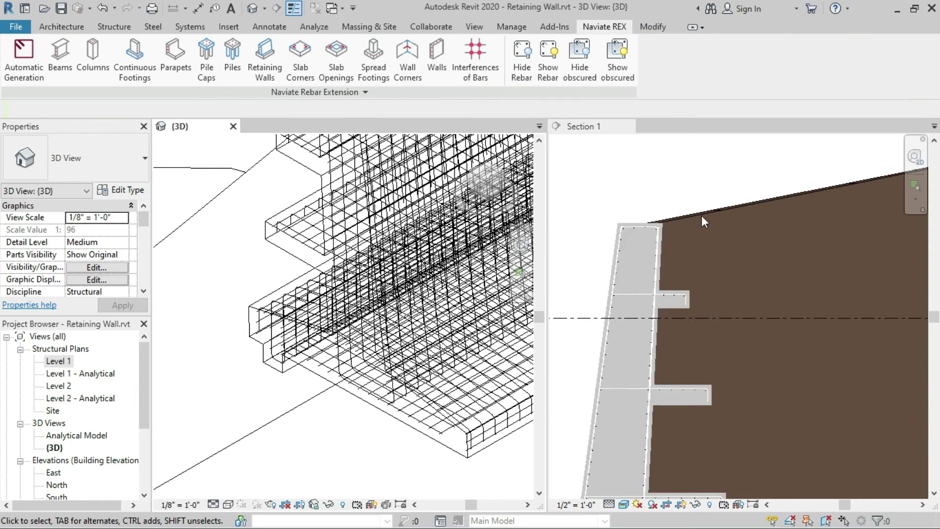
{"action": "scroll", "coordinate": [596, 367], "scroll_direction": "up", "scroll_amount": 1}
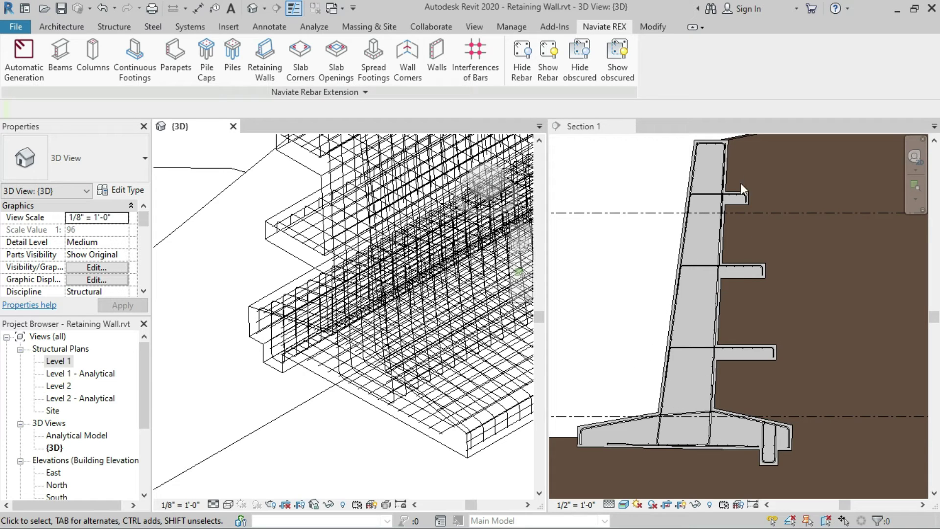
{"action": "scroll", "coordinate": [694, 307], "scroll_direction": "up", "scroll_amount": 5}
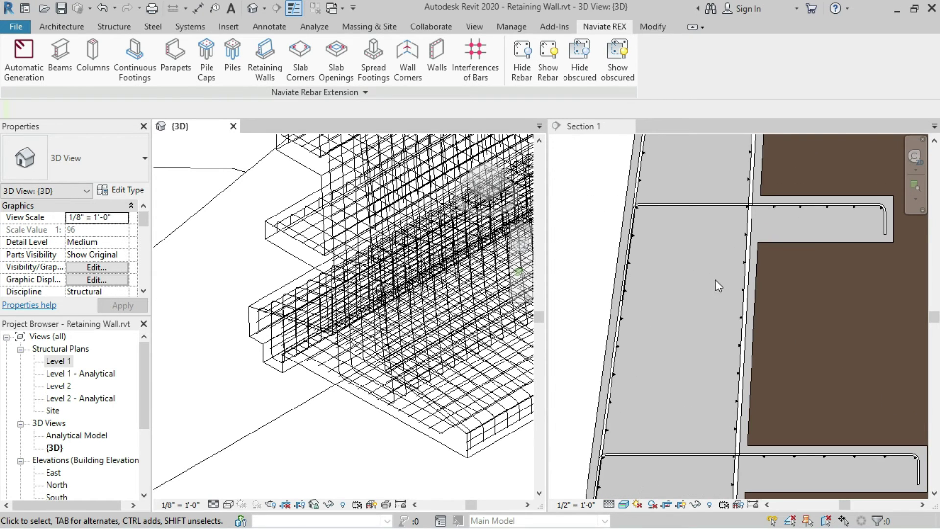
{"action": "scroll", "coordinate": [636, 218], "scroll_direction": "up", "scroll_amount": 4}
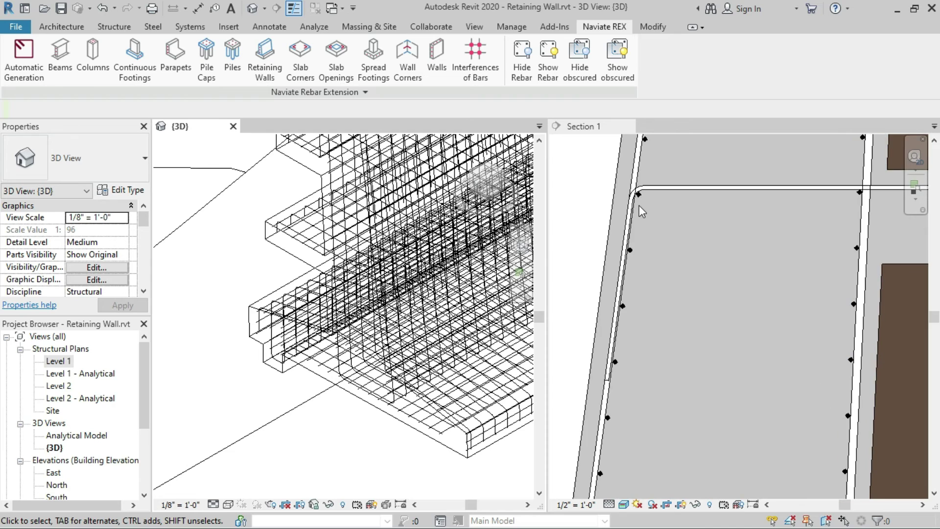
{"action": "scroll", "coordinate": [640, 198], "scroll_direction": "up", "scroll_amount": 3}
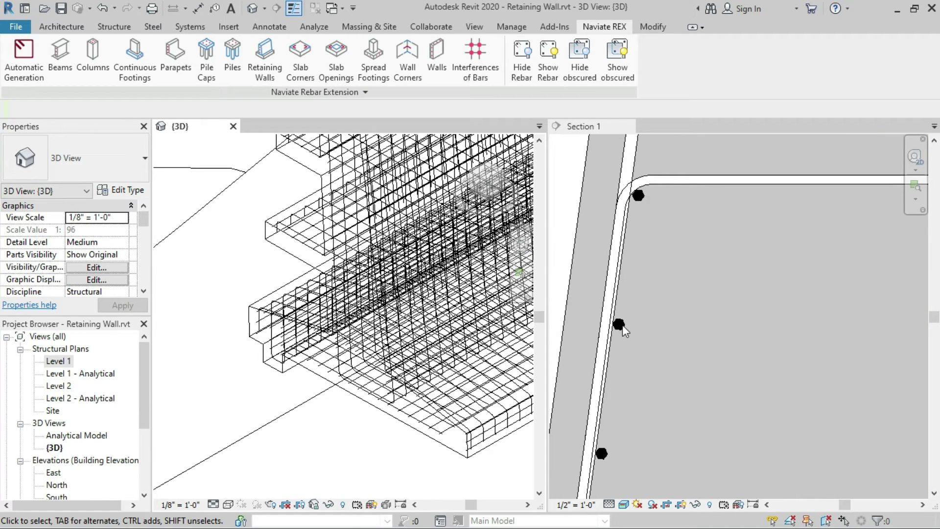
{"action": "scroll", "coordinate": [655, 294], "scroll_direction": "down", "scroll_amount": 5}
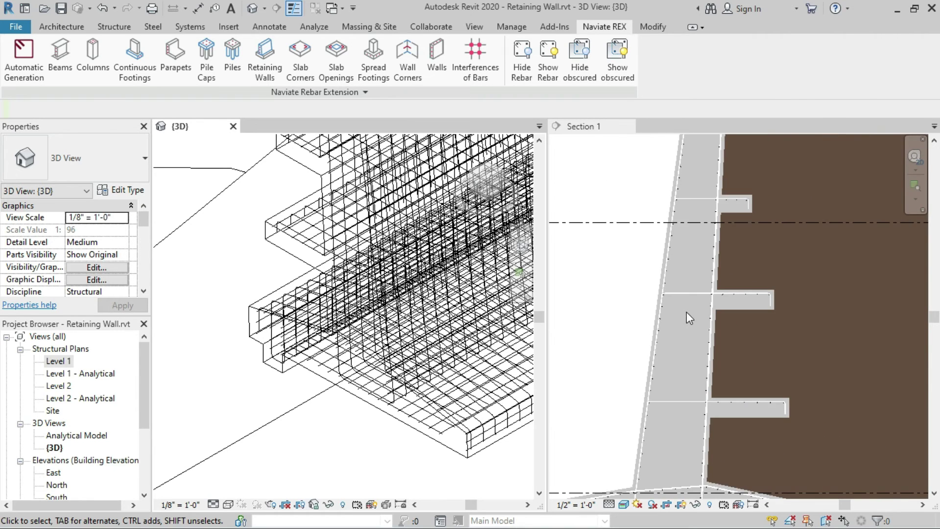
{"action": "scroll", "coordinate": [685, 315], "scroll_direction": "down", "scroll_amount": 4}
{"action": "left_click", "coordinate": [619, 324]}
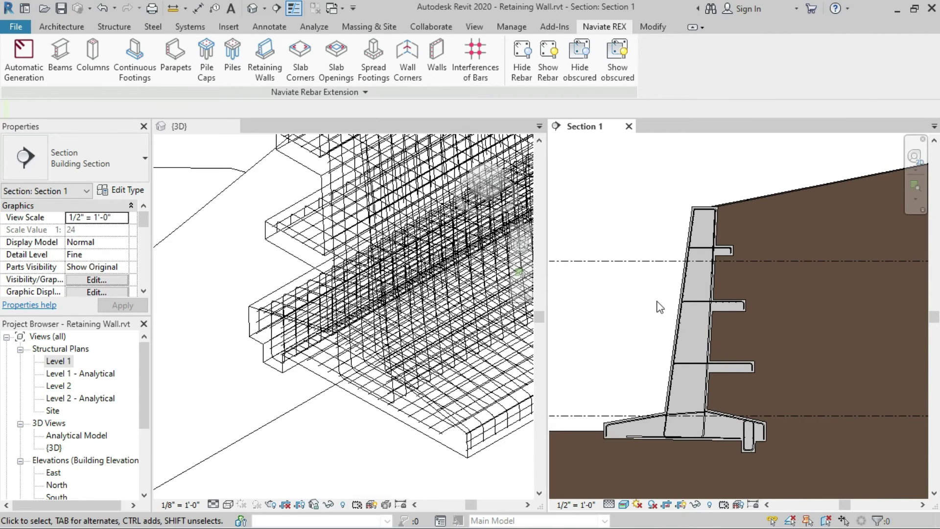
{"action": "scroll", "coordinate": [666, 295], "scroll_direction": "up", "scroll_amount": 5}
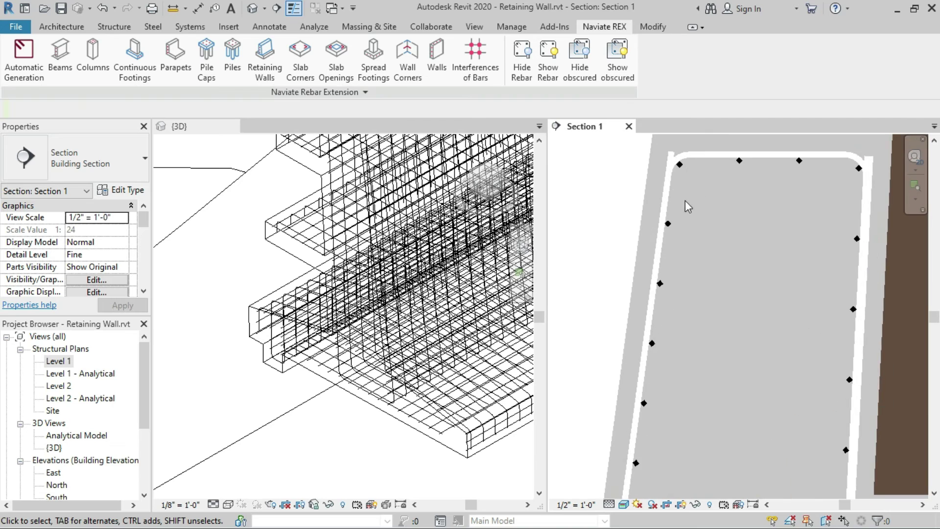
{"action": "scroll", "coordinate": [671, 224], "scroll_direction": "up", "scroll_amount": 2}
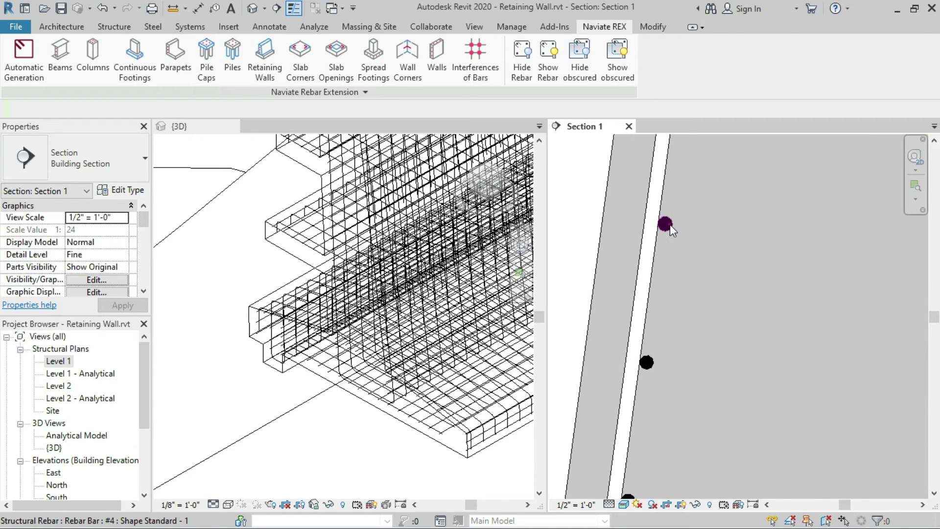
{"action": "left_click", "coordinate": [670, 227]}
{"action": "scroll", "coordinate": [700, 252], "scroll_direction": "down", "scroll_amount": 4}
{"action": "key", "text": "Escape"}
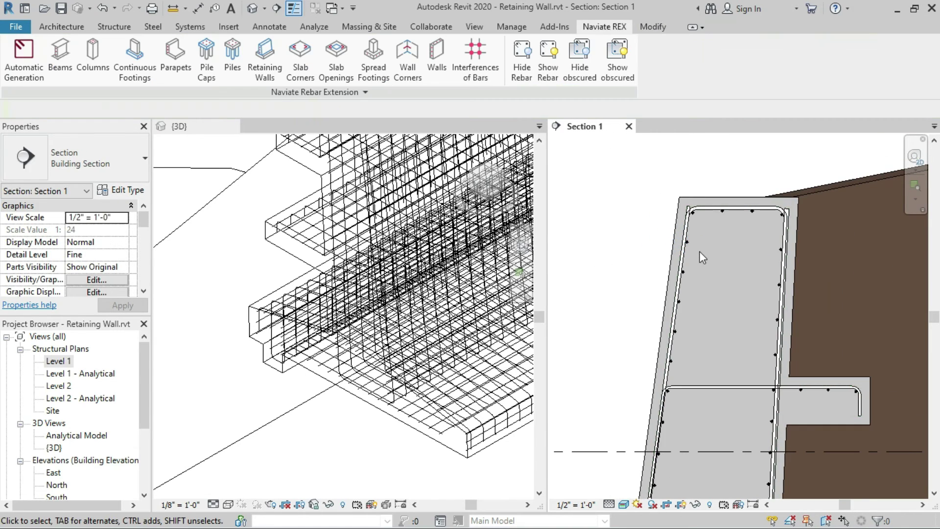
{"action": "scroll", "coordinate": [716, 219], "scroll_direction": "down", "scroll_amount": 5}
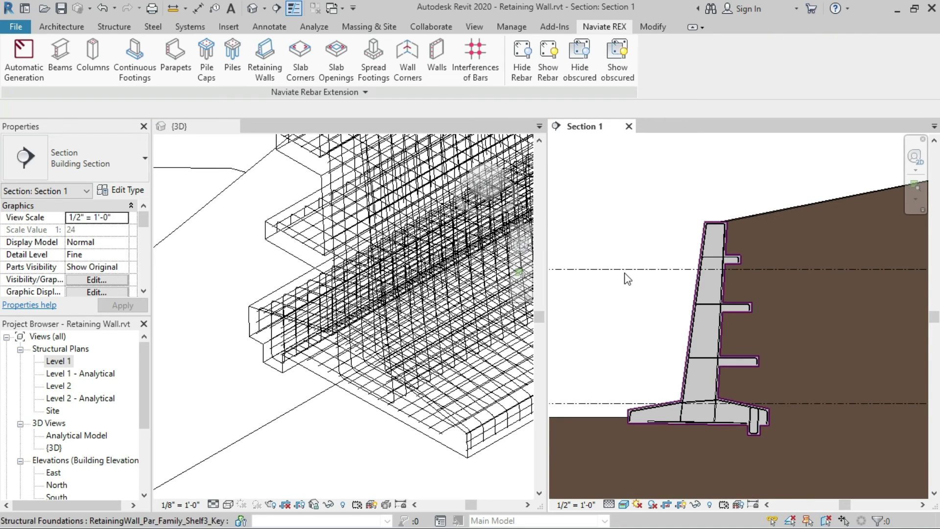
- Start a new schedule of building components for the Structural Rebar category
{"action": "left_click", "coordinate": [474, 27]}
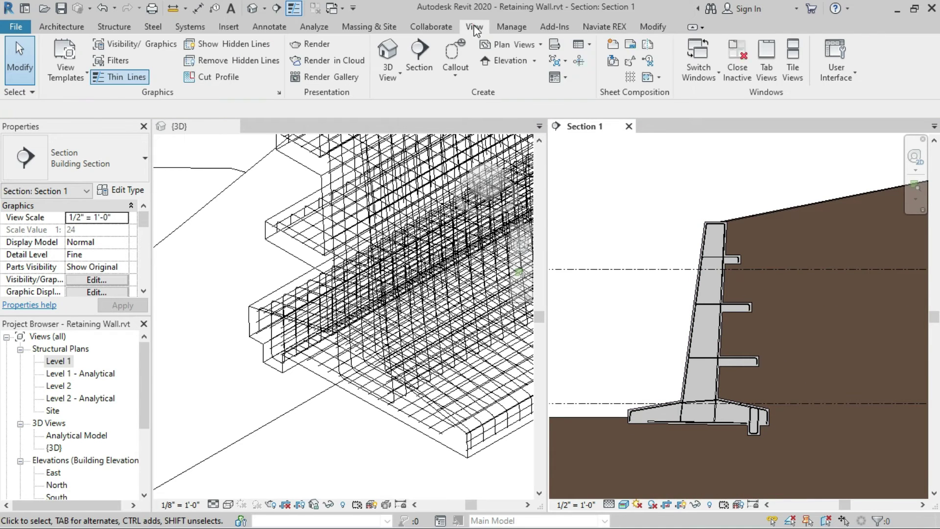
{"action": "left_click", "coordinate": [590, 44]}
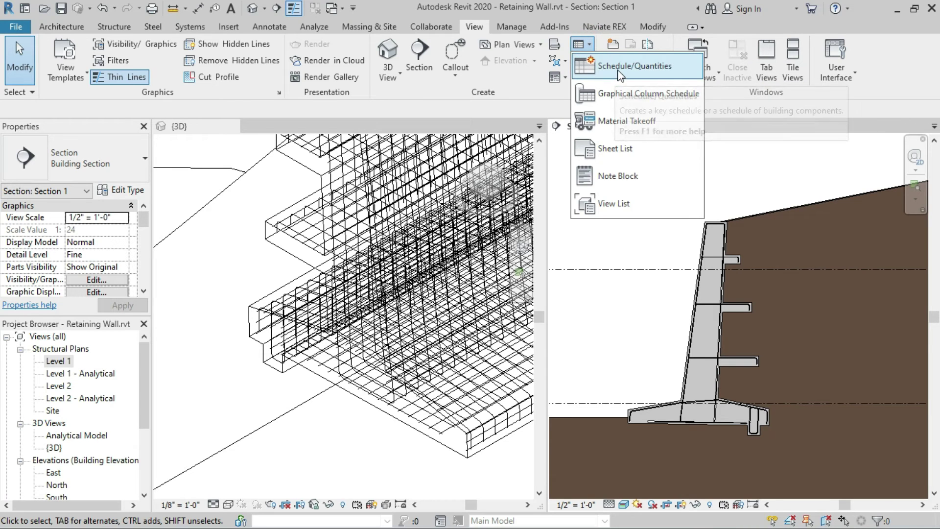
{"action": "left_click", "coordinate": [634, 70]}
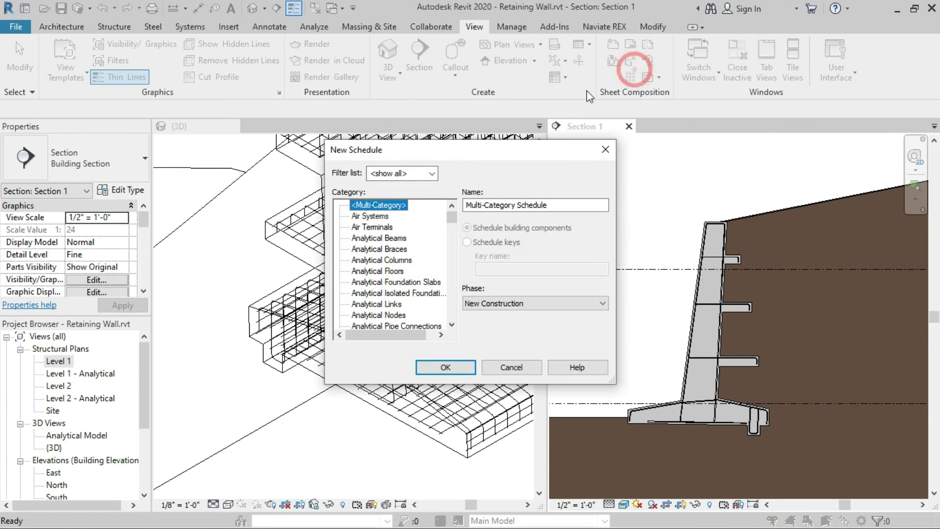
{"action": "scroll", "coordinate": [371, 289], "scroll_direction": "down", "scroll_amount": 5}
{"action": "scroll", "coordinate": [371, 290], "scroll_direction": "down", "scroll_amount": 12}
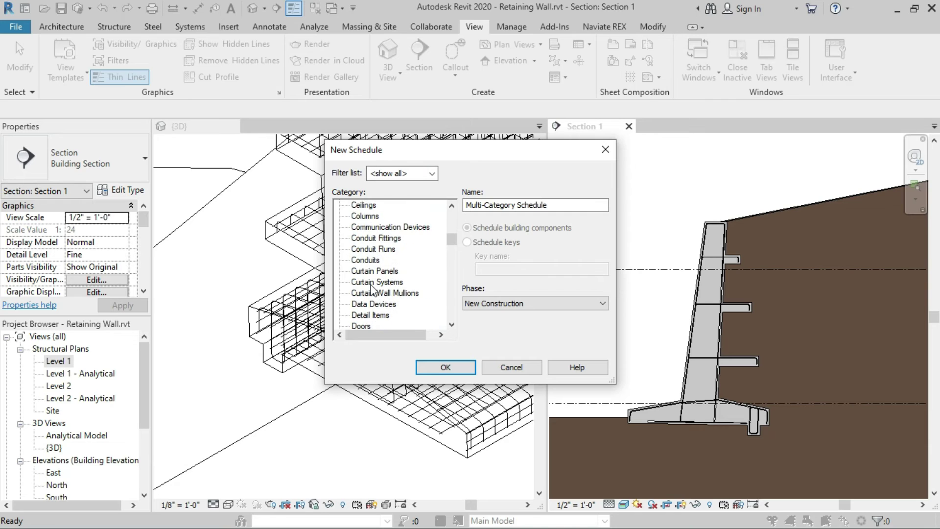
{"action": "scroll", "coordinate": [372, 290], "scroll_direction": "down", "scroll_amount": 12}
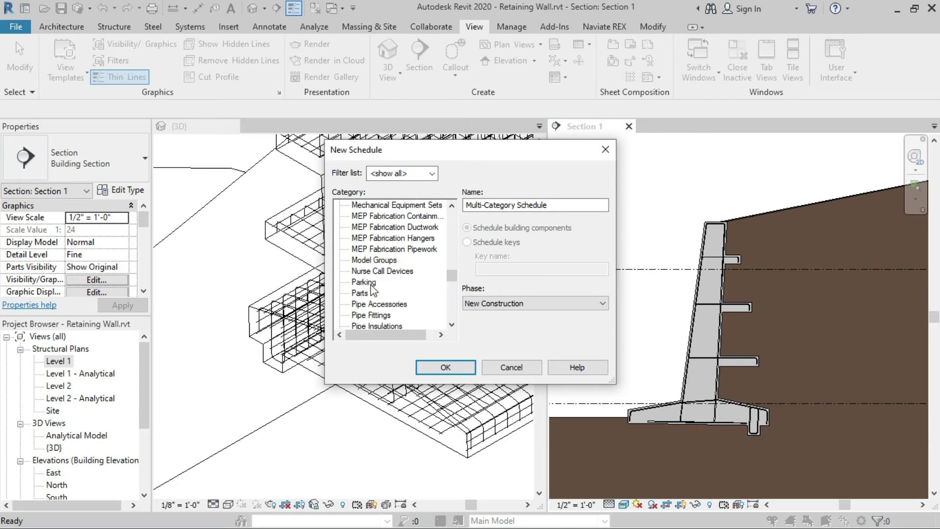
{"action": "scroll", "coordinate": [372, 290], "scroll_direction": "down", "scroll_amount": 6}
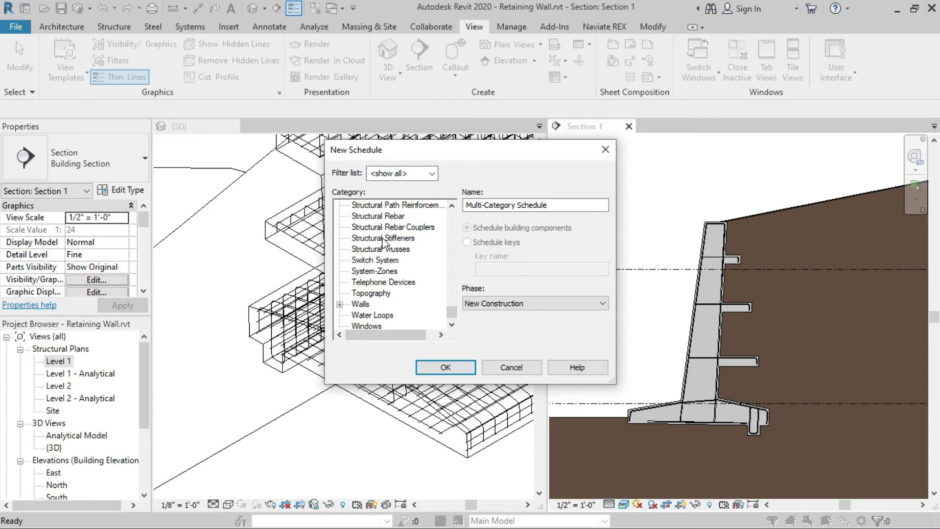
{"action": "scroll", "coordinate": [381, 240], "scroll_direction": "up", "scroll_amount": 1}
{"action": "left_click", "coordinate": [370, 228]}
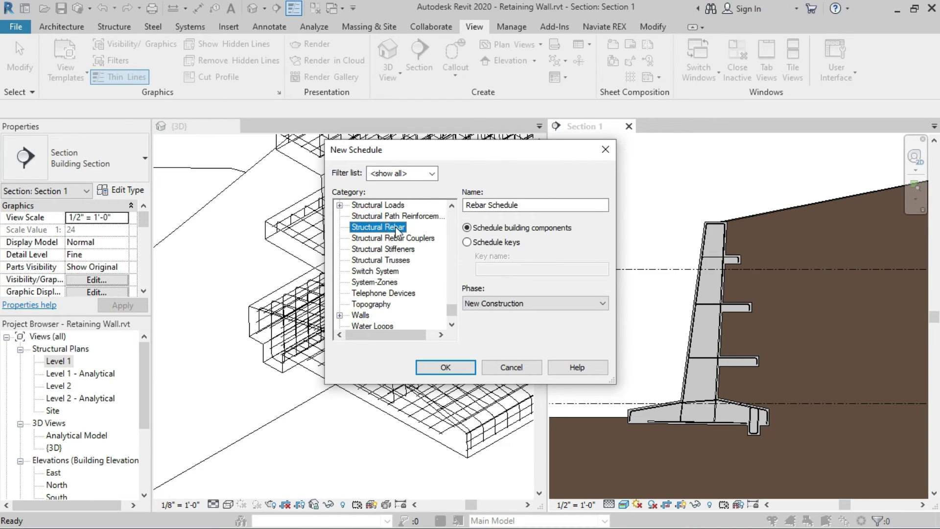
- Name the rebar schedule Schedule of Retaining Wall and create it
{"action": "left_click_drag", "start_coordinate": [533, 204], "coordinate": [453, 205]}
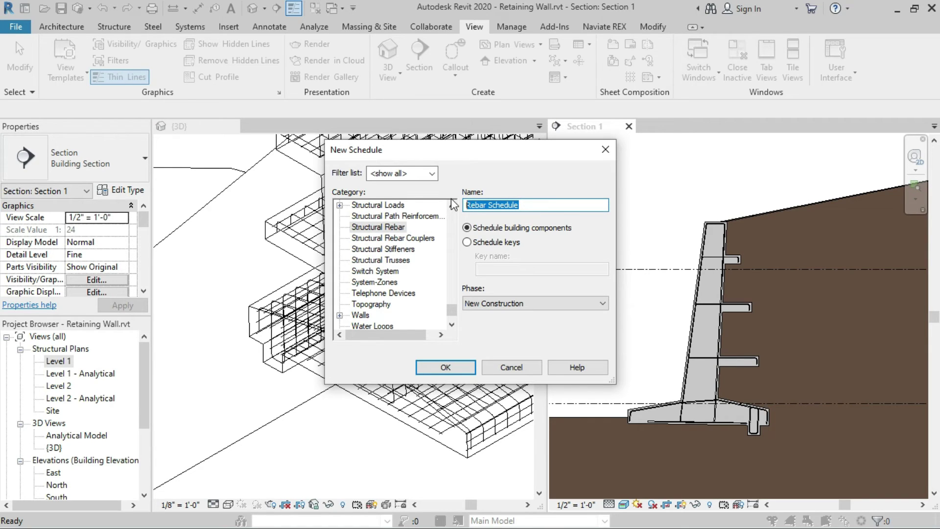
{"action": "type", "text": "Sc"}
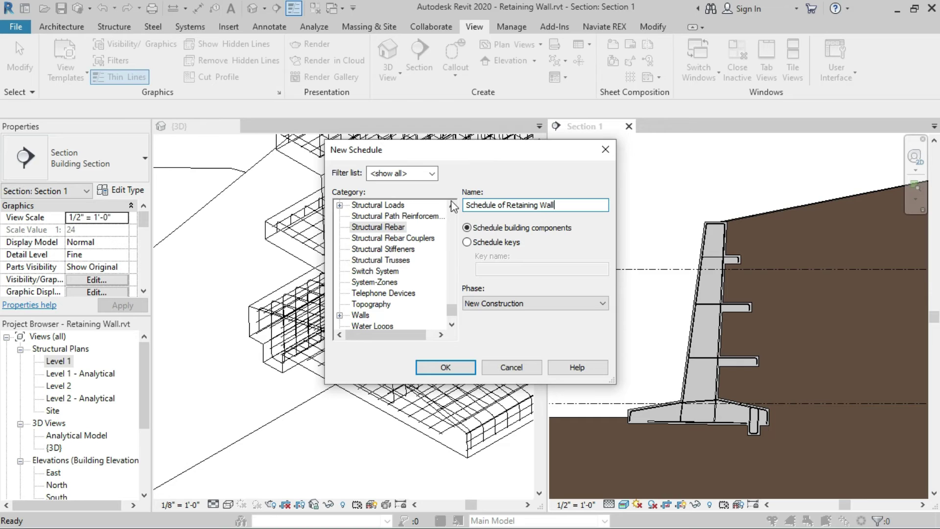
{"action": "left_click", "coordinate": [443, 368]}
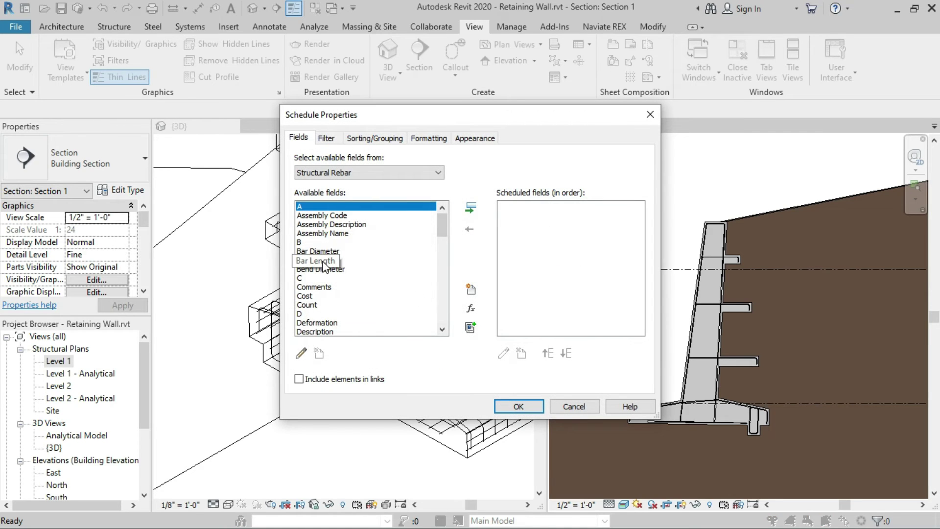
- Add the Partition and Schedule Mark fields, in that order, to the rebar schedule
{"action": "scroll", "coordinate": [323, 276], "scroll_direction": "down", "scroll_amount": 18}
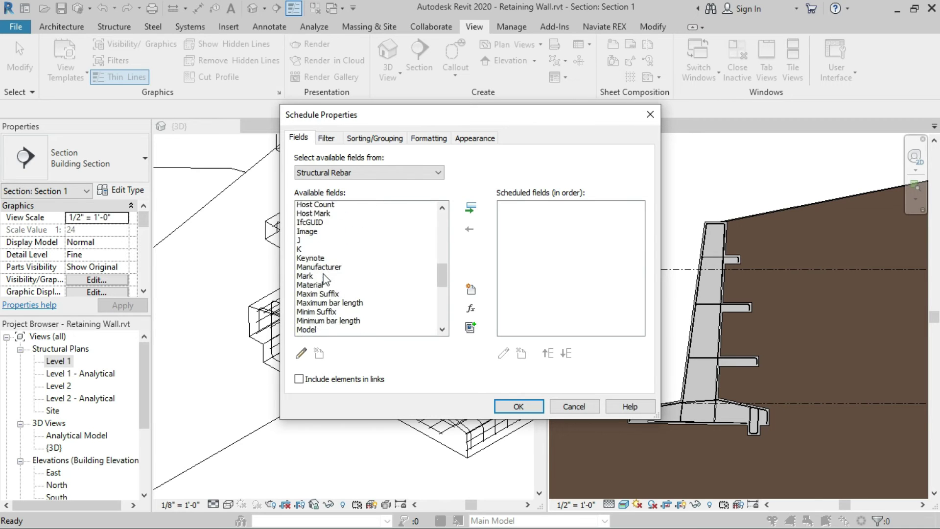
{"action": "scroll", "coordinate": [324, 285], "scroll_direction": "up", "scroll_amount": 2}
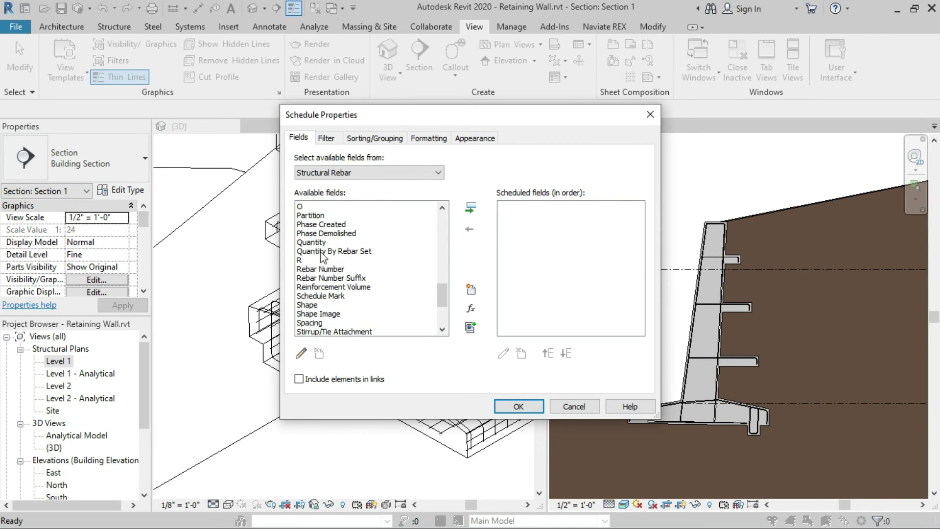
{"action": "left_click", "coordinate": [317, 216]}
{"action": "left_click", "coordinate": [465, 210]}
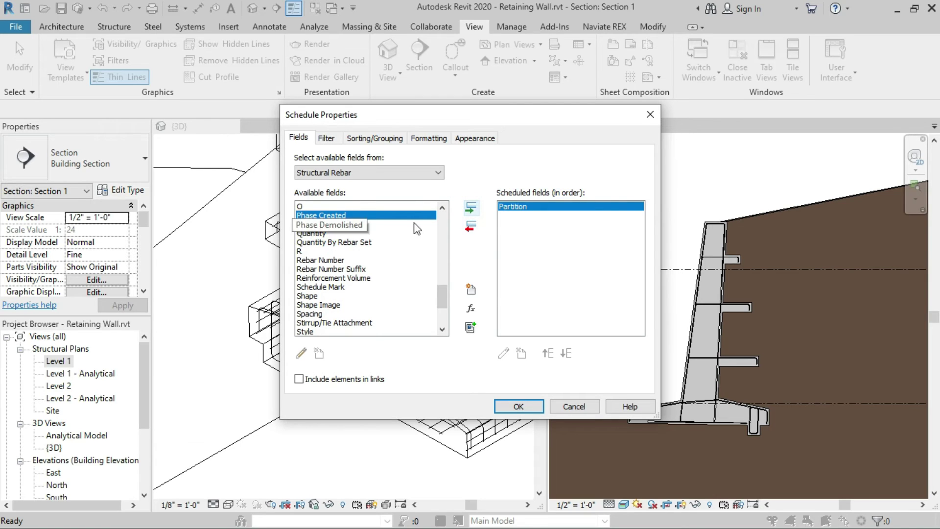
{"action": "left_click", "coordinate": [312, 233]}
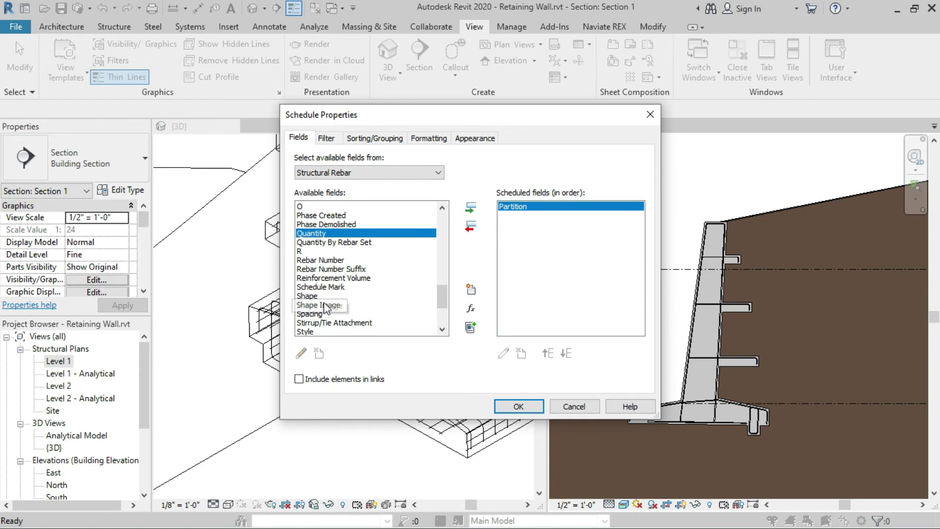
{"action": "left_click", "coordinate": [321, 287]}
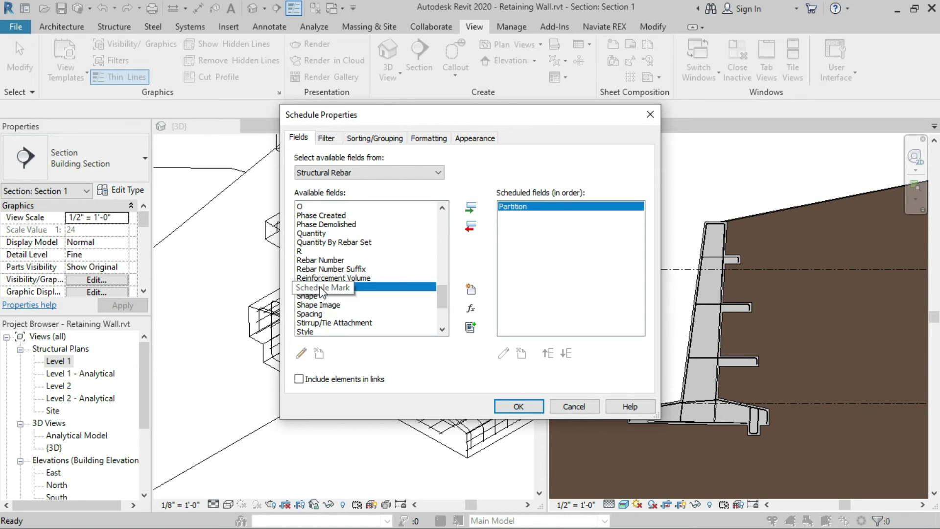
{"action": "left_click", "coordinate": [470, 208]}
- Add the Bar Diameter and Spacing fields to the schedule after Schedule Mark
{"action": "scroll", "coordinate": [350, 261], "scroll_direction": "up", "scroll_amount": 10}
{"action": "scroll", "coordinate": [345, 260], "scroll_direction": "up", "scroll_amount": 4}
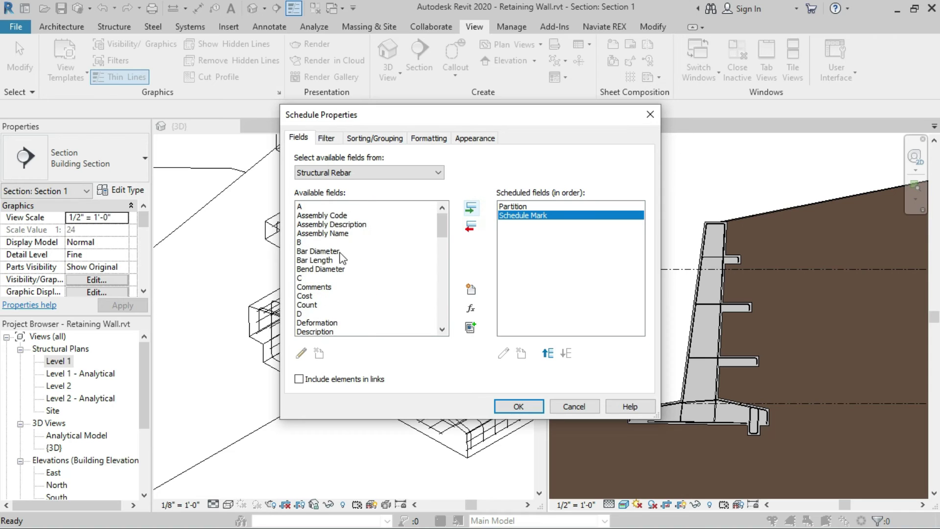
{"action": "left_click", "coordinate": [318, 252]}
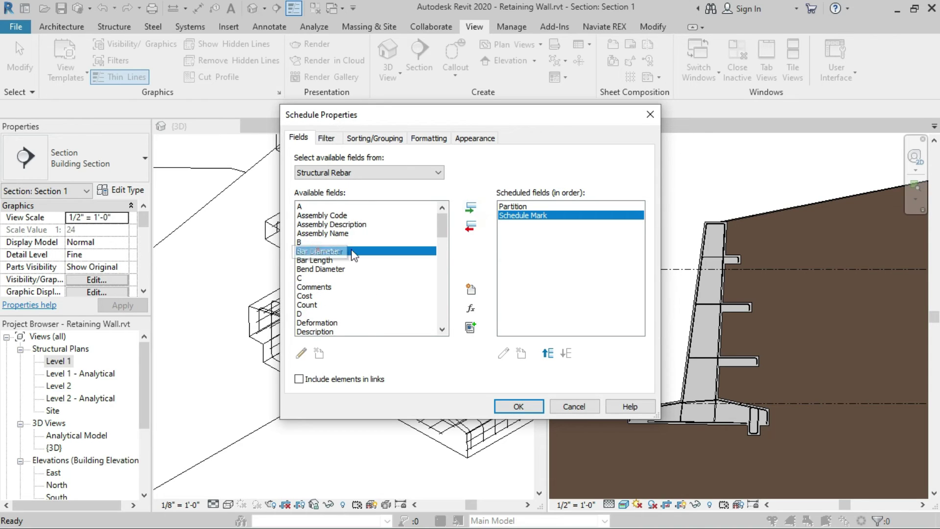
{"action": "left_click", "coordinate": [470, 207]}
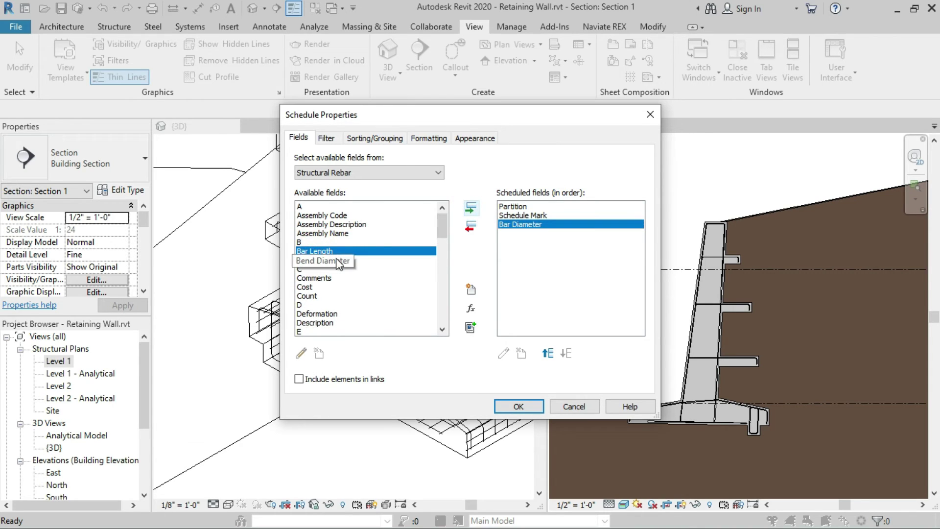
{"action": "scroll", "coordinate": [343, 280], "scroll_direction": "down", "scroll_amount": 8}
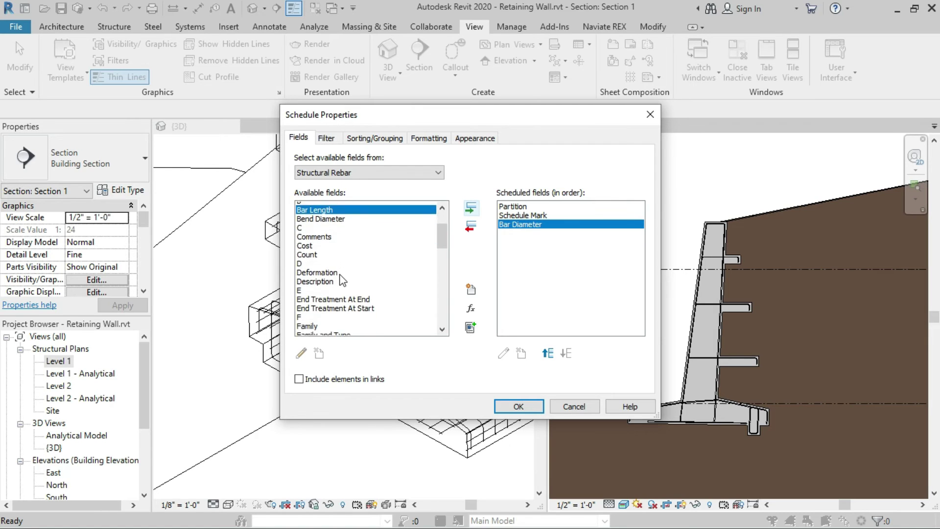
{"action": "scroll", "coordinate": [342, 280], "scroll_direction": "down", "scroll_amount": 3}
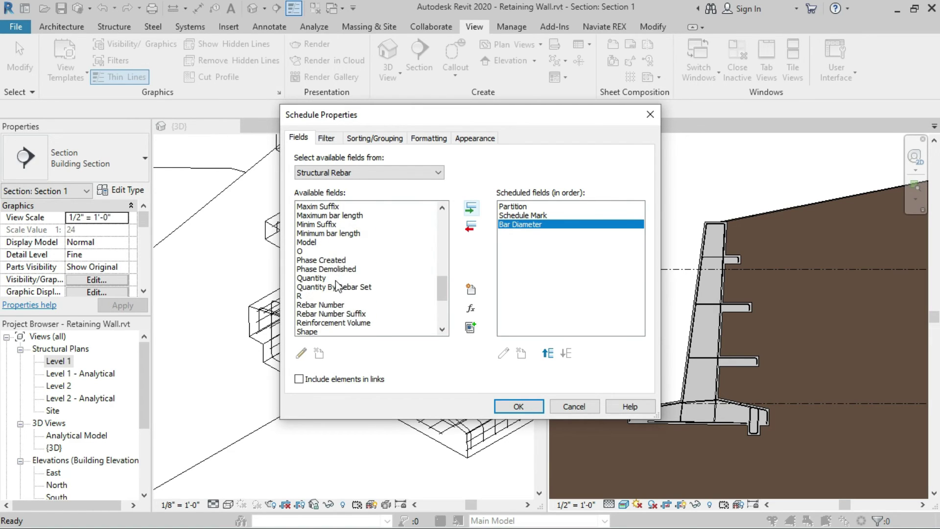
{"action": "scroll", "coordinate": [323, 294], "scroll_direction": "down", "scroll_amount": 2}
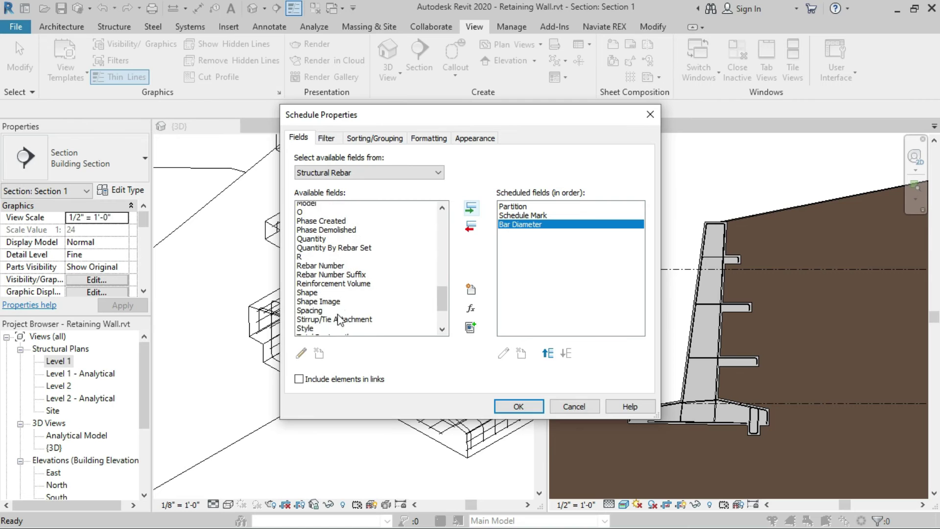
{"action": "left_click", "coordinate": [314, 296]}
{"action": "left_click", "coordinate": [470, 208]}
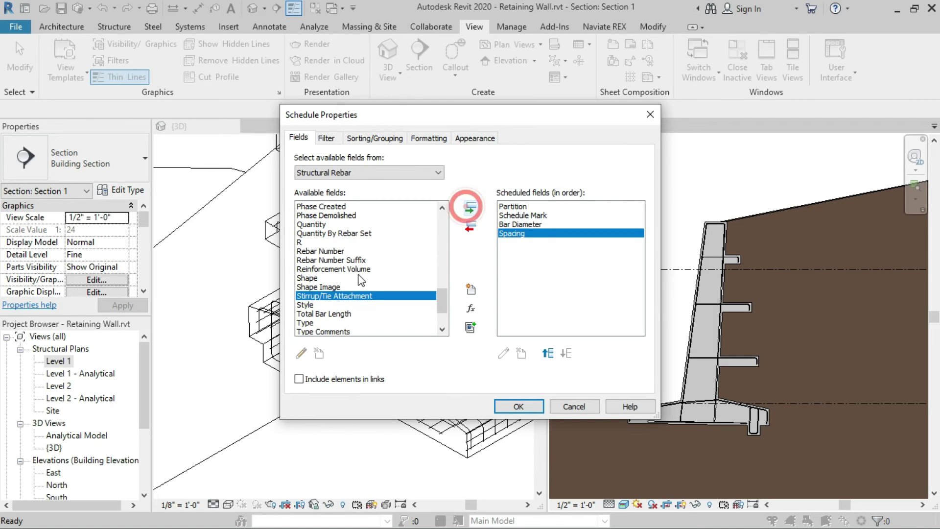
- Add the bar dimension fields A, B, C and D to the scheduled fields after Spacing
{"action": "scroll", "coordinate": [360, 280], "scroll_direction": "up", "scroll_amount": 3}
{"action": "scroll", "coordinate": [355, 274], "scroll_direction": "up", "scroll_amount": 10}
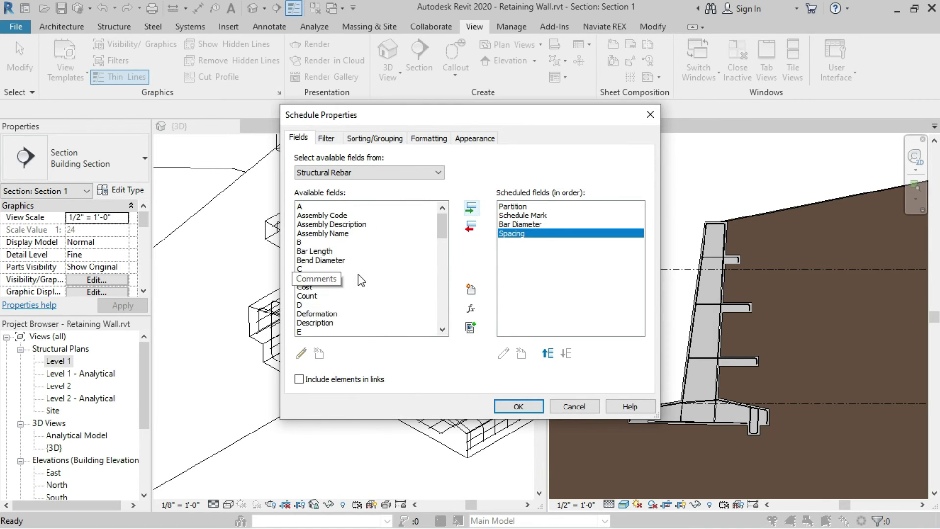
{"action": "left_click", "coordinate": [301, 206]}
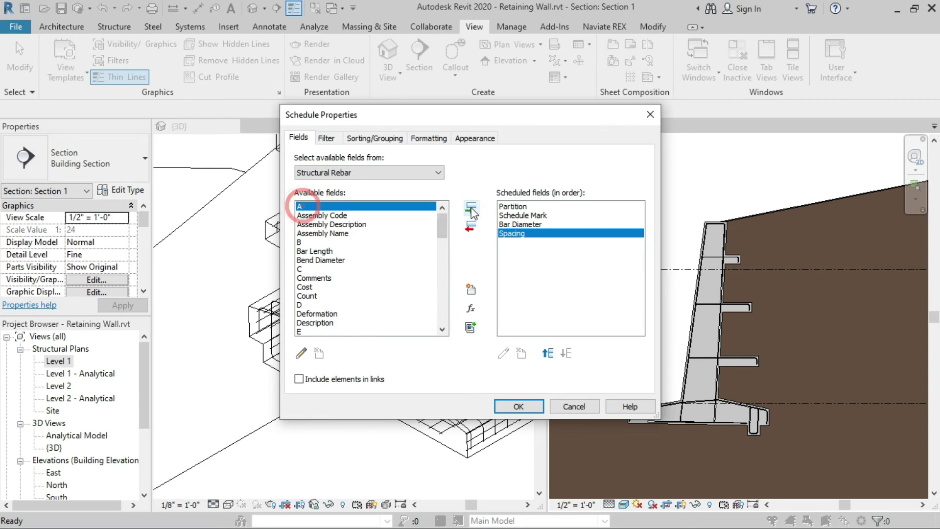
{"action": "left_click", "coordinate": [470, 208]}
{"action": "left_click", "coordinate": [299, 233]}
{"action": "left_click", "coordinate": [471, 208]}
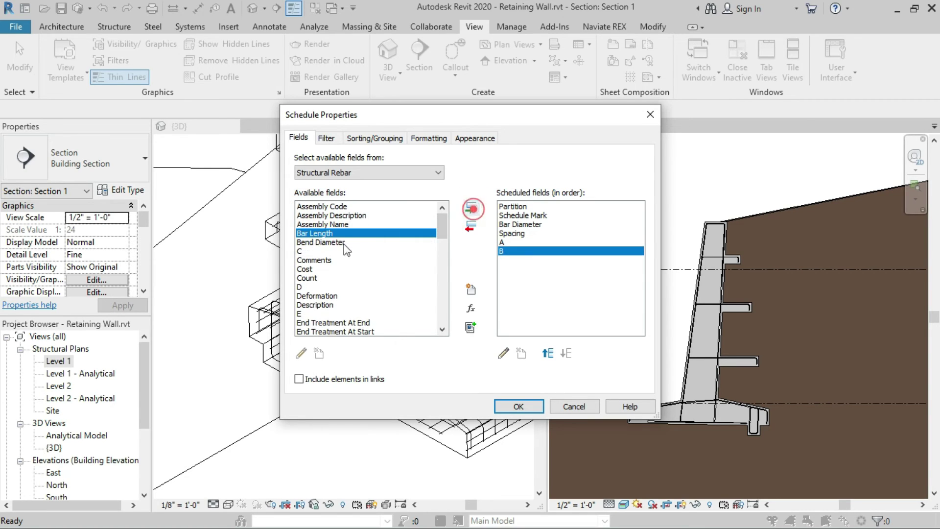
{"action": "left_click", "coordinate": [302, 251]}
{"action": "left_click", "coordinate": [470, 209]}
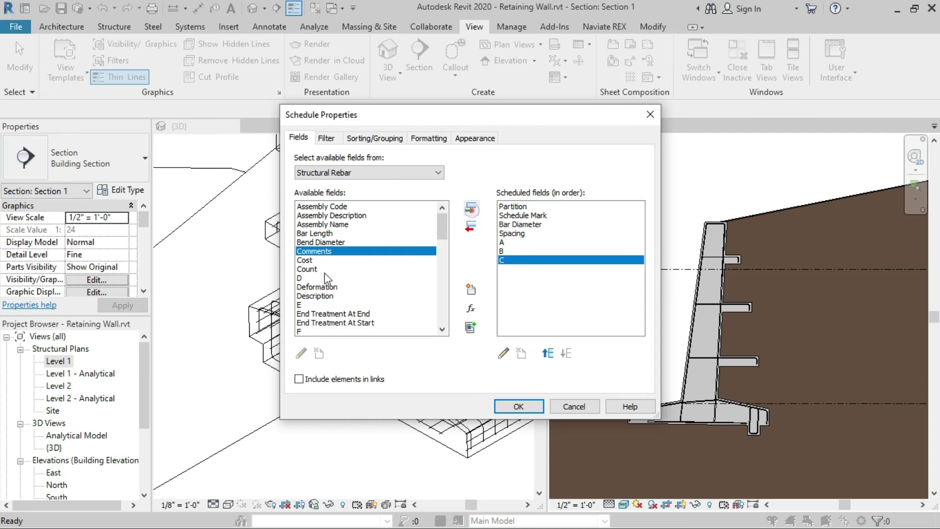
{"action": "left_click", "coordinate": [299, 278]}
{"action": "left_click", "coordinate": [471, 209]}
- Add the bar dimension fields G and J to the scheduled fields after D
{"action": "scroll", "coordinate": [319, 301], "scroll_direction": "down", "scroll_amount": 3}
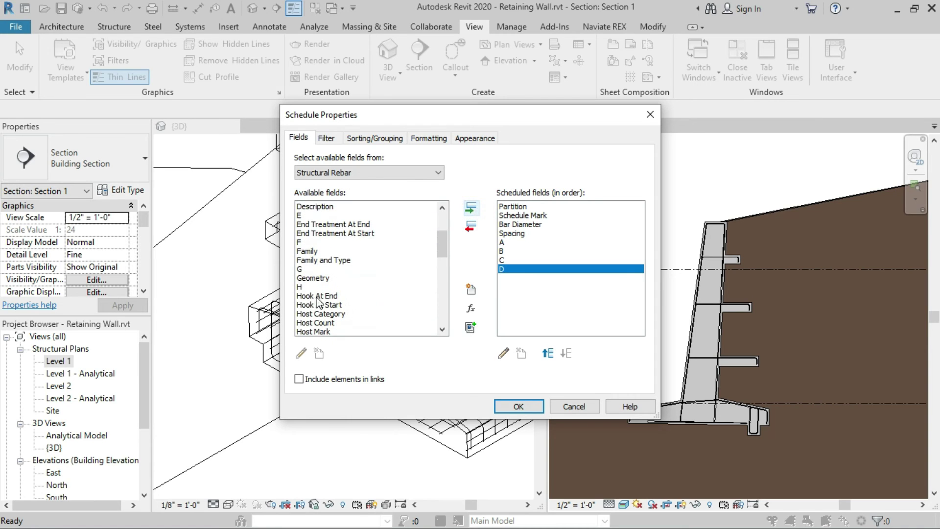
{"action": "left_click", "coordinate": [301, 269]}
{"action": "left_click", "coordinate": [471, 208]}
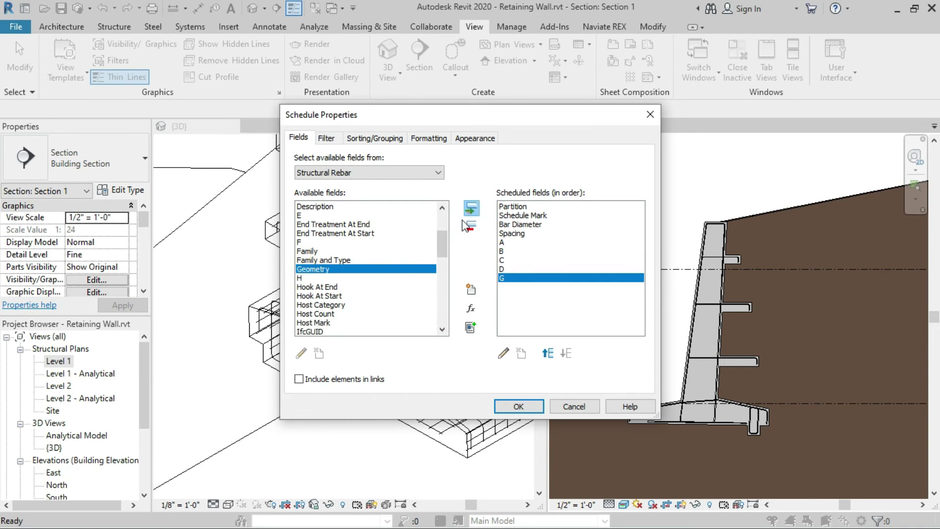
{"action": "scroll", "coordinate": [361, 284], "scroll_direction": "down", "scroll_amount": 2}
{"action": "left_click", "coordinate": [301, 296]}
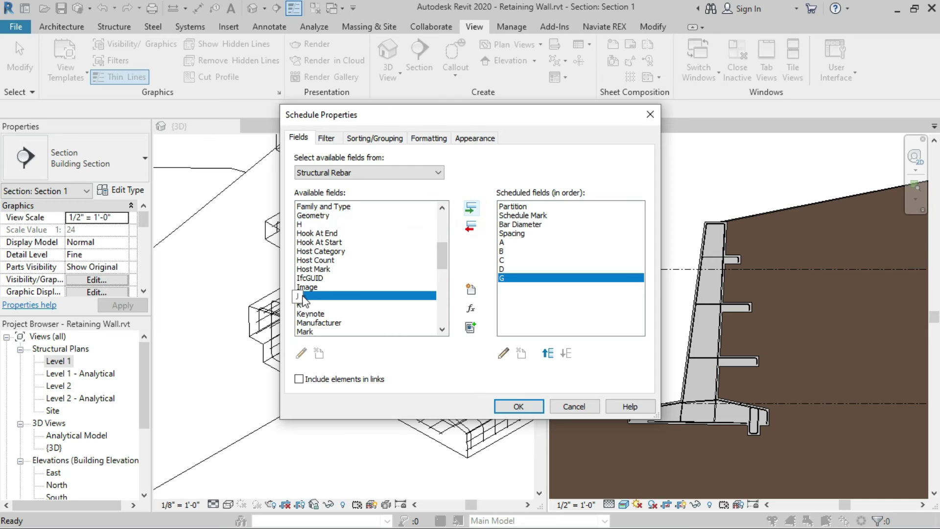
{"action": "left_click", "coordinate": [471, 208]}
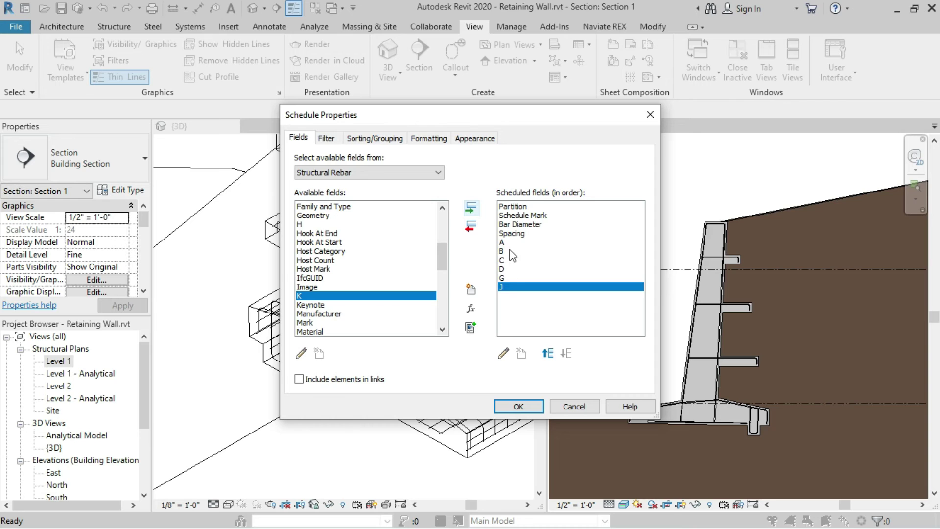
- Add the Bar Length field to the scheduled fields after J
{"action": "scroll", "coordinate": [359, 292], "scroll_direction": "down", "scroll_amount": 2}
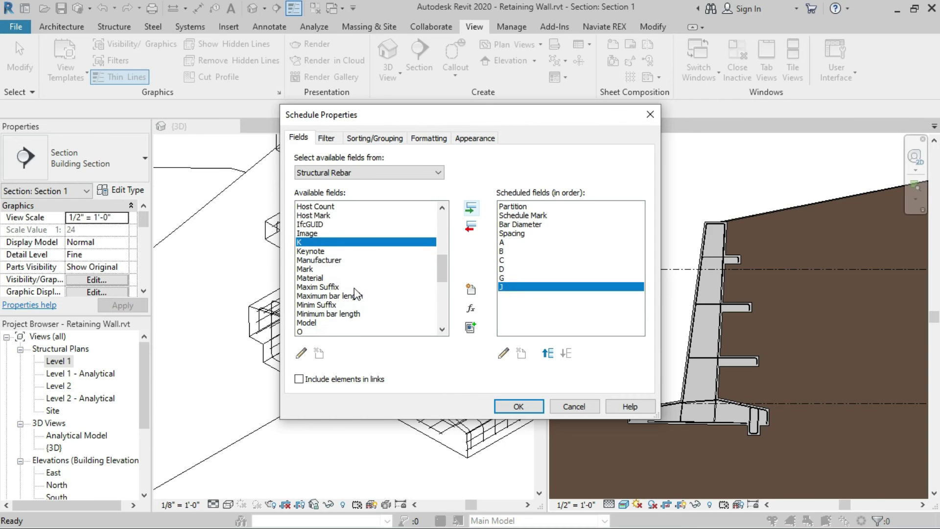
{"action": "scroll", "coordinate": [356, 294], "scroll_direction": "down", "scroll_amount": 4}
{"action": "scroll", "coordinate": [356, 295], "scroll_direction": "up", "scroll_amount": 7}
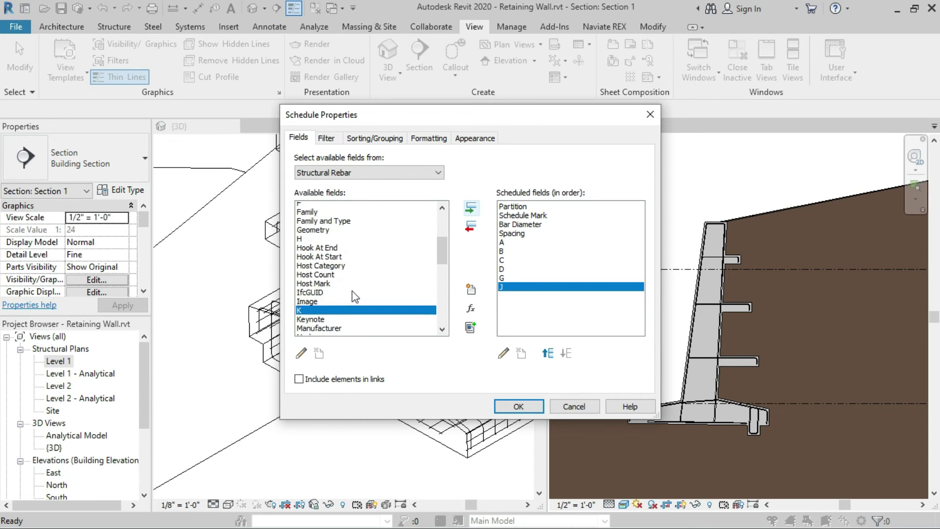
{"action": "scroll", "coordinate": [349, 294], "scroll_direction": "up", "scroll_amount": 5}
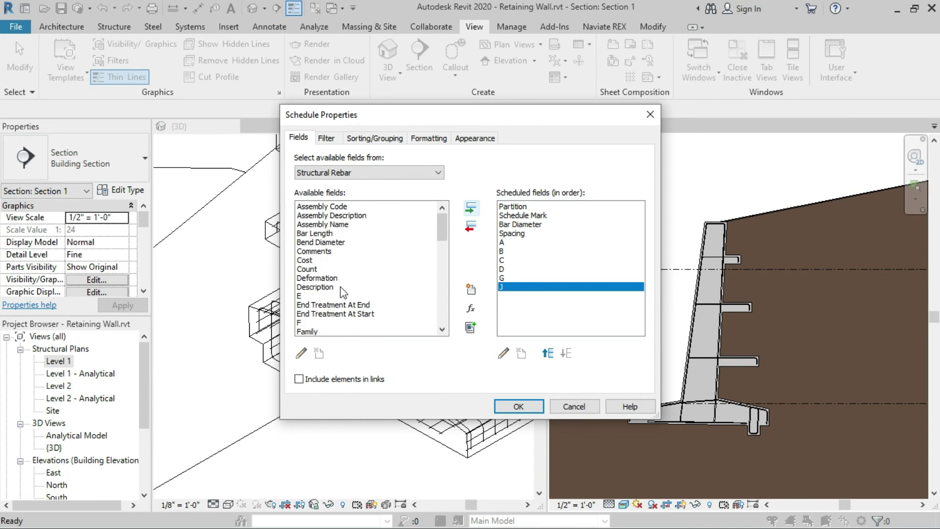
{"action": "left_click", "coordinate": [311, 234]}
{"action": "left_click", "coordinate": [472, 210]}
- Add the Quantity and Total Bar Length fields to the scheduled fields after Bar Length
{"action": "scroll", "coordinate": [333, 316], "scroll_direction": "down", "scroll_amount": 11}
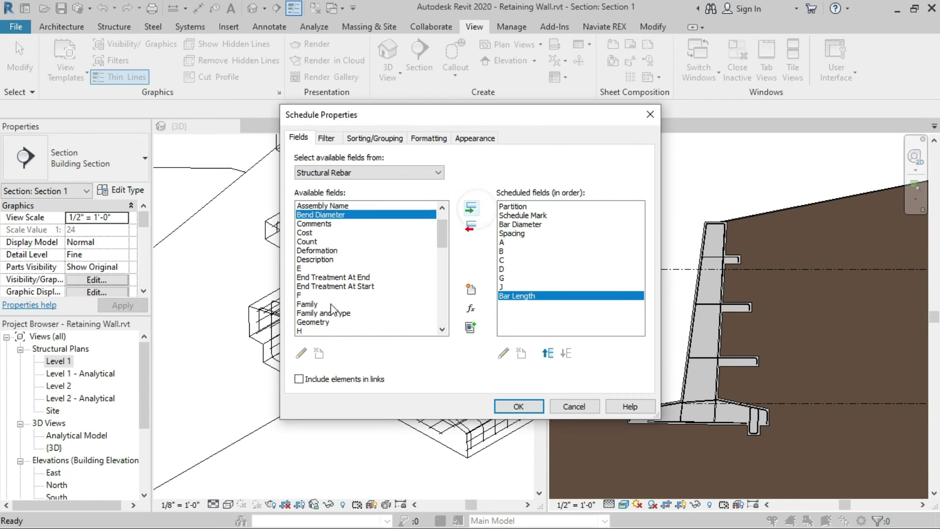
{"action": "scroll", "coordinate": [329, 316], "scroll_direction": "down", "scroll_amount": 3}
{"action": "scroll", "coordinate": [331, 308], "scroll_direction": "up", "scroll_amount": 3}
{"action": "scroll", "coordinate": [331, 308], "scroll_direction": "up", "scroll_amount": 1}
{"action": "left_click", "coordinate": [311, 251]}
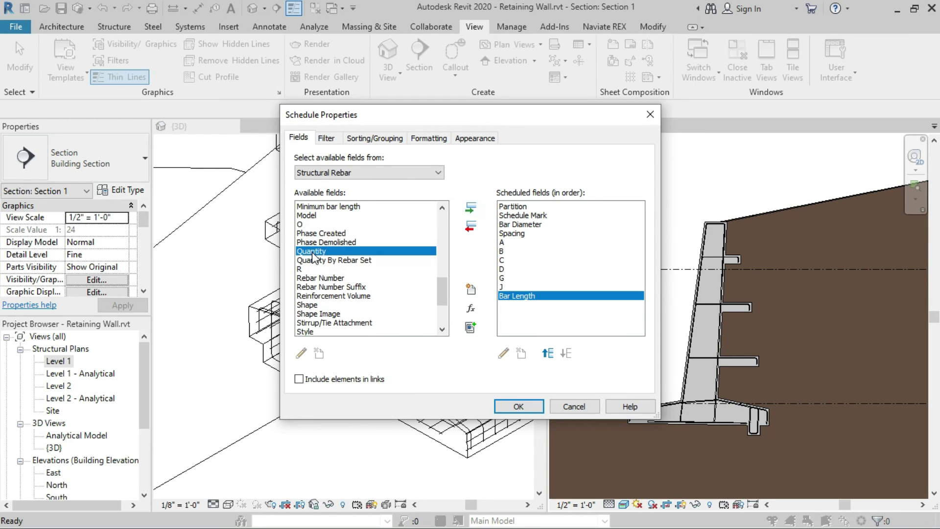
{"action": "left_click", "coordinate": [472, 210]}
{"action": "scroll", "coordinate": [338, 272], "scroll_direction": "down", "scroll_amount": 1}
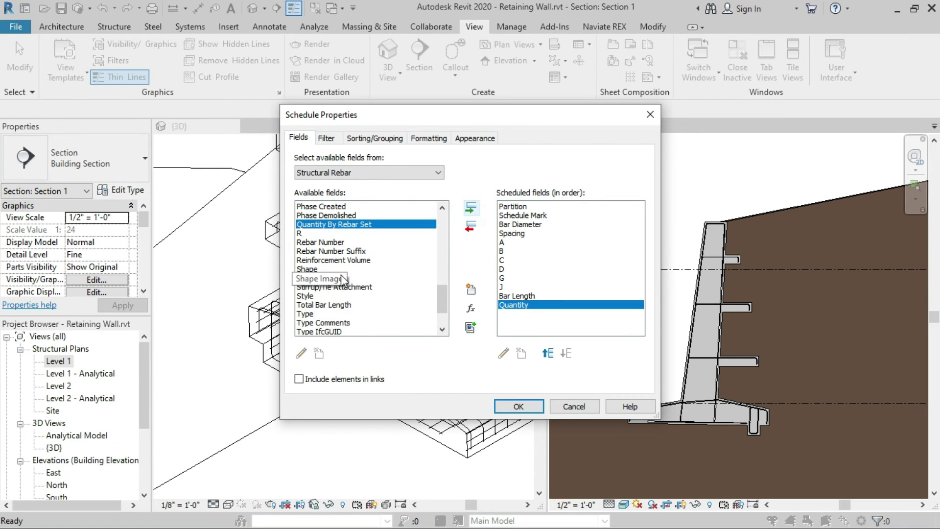
{"action": "left_click", "coordinate": [337, 310]}
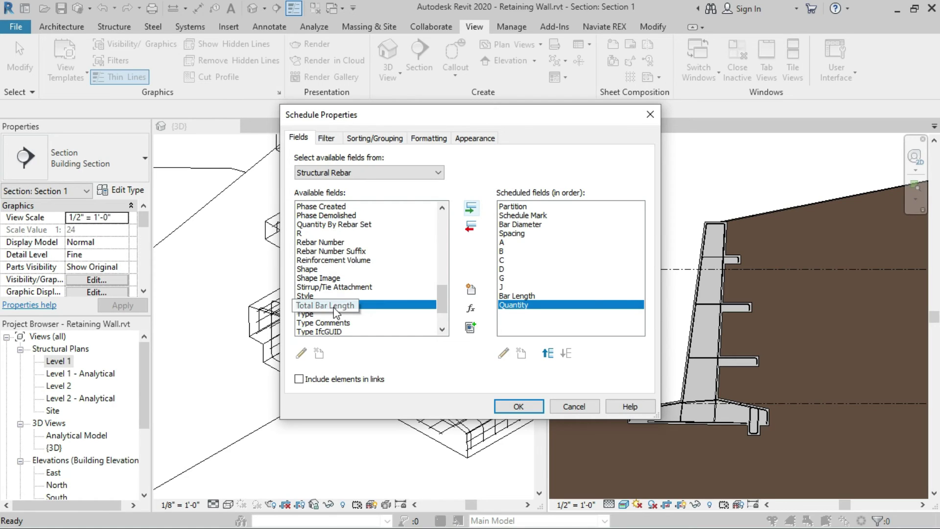
{"action": "left_click", "coordinate": [471, 208]}
{"action": "scroll", "coordinate": [370, 321], "scroll_direction": "down", "scroll_amount": 2}
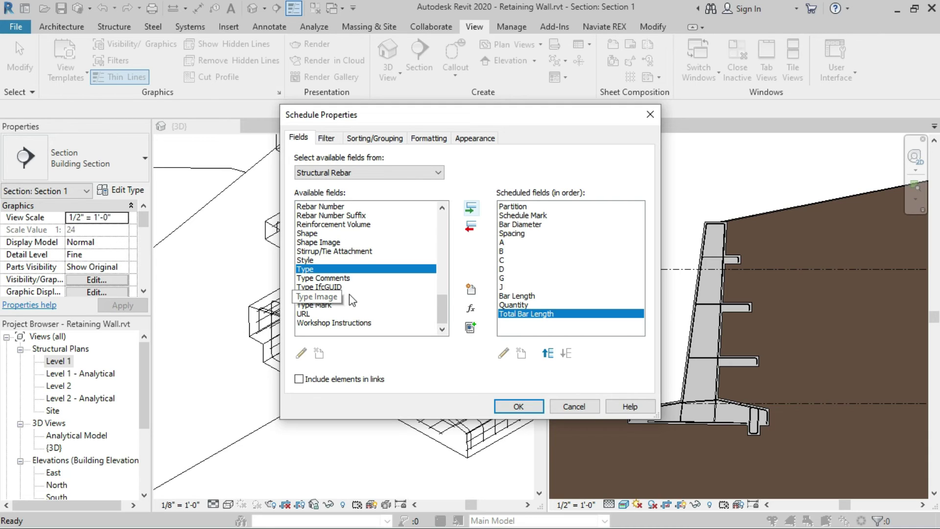
- Create a project type parameter named Unit Mass with the Structural discipline and the Mass per Unit Length parameter type
{"action": "left_click", "coordinate": [472, 292]}
{"action": "left_click", "coordinate": [348, 242]}
{"action": "type", "text": "Unit Mass"}
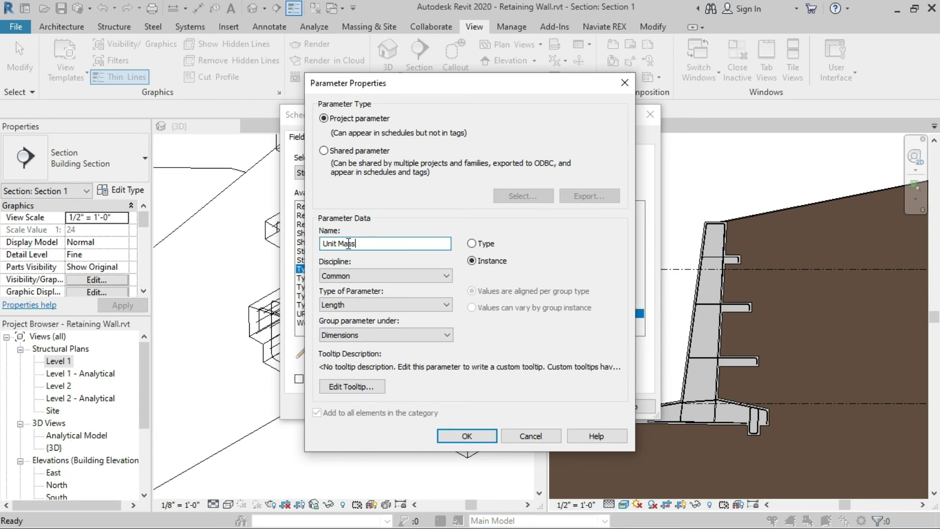
{"action": "left_click", "coordinate": [471, 244]}
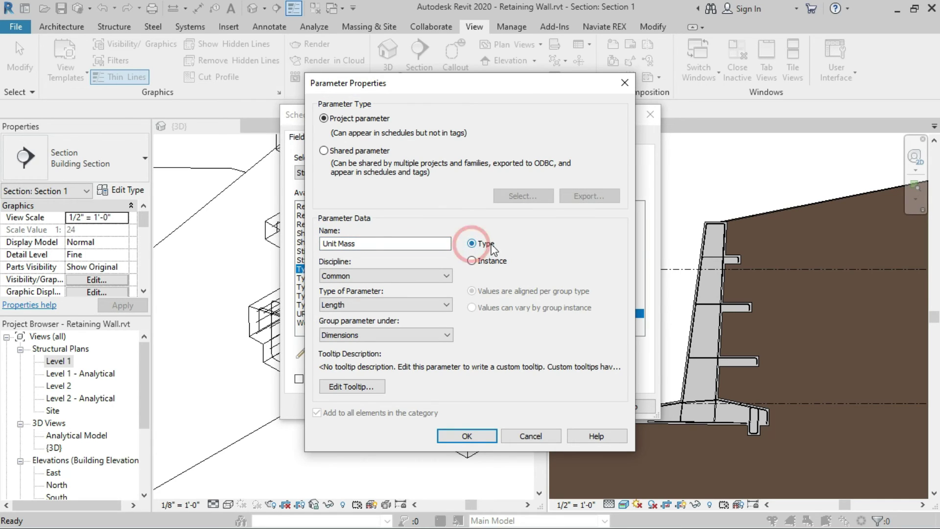
{"action": "left_click", "coordinate": [349, 276]}
{"action": "left_click", "coordinate": [346, 297]}
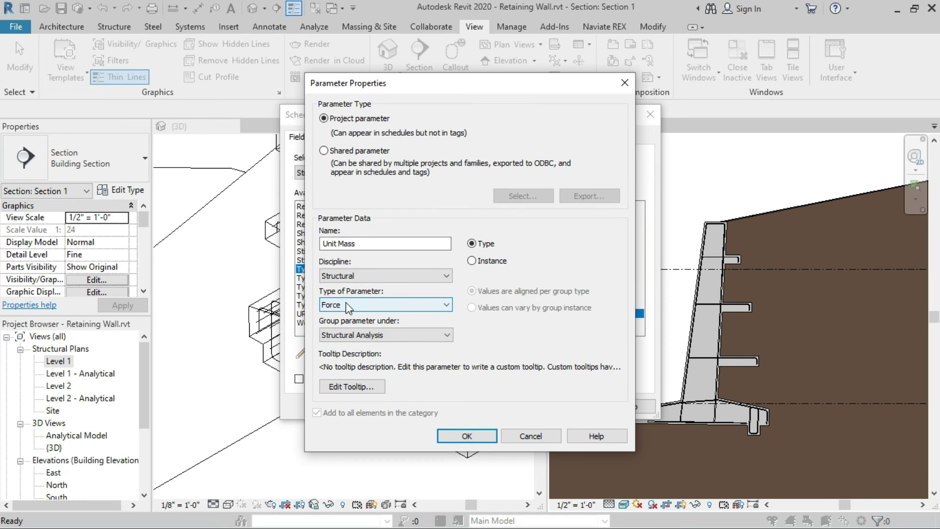
{"action": "left_click", "coordinate": [346, 304]}
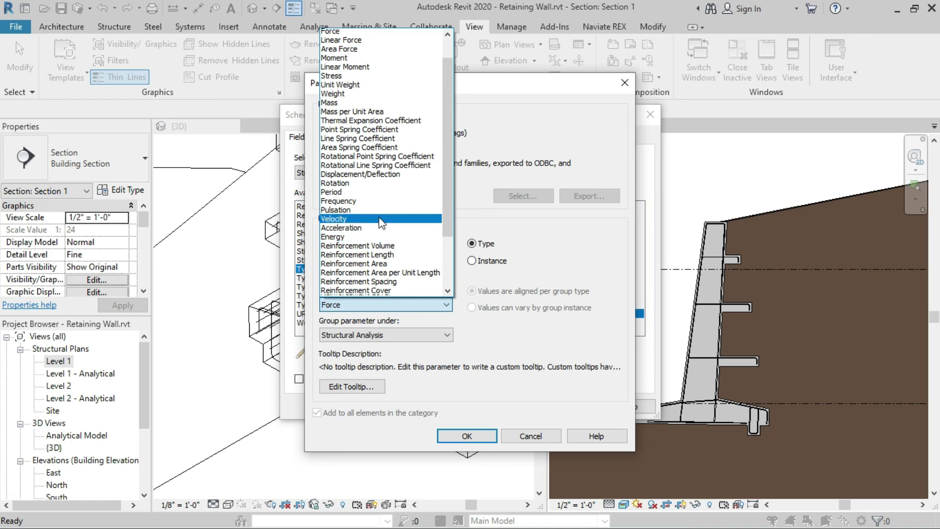
{"action": "scroll", "coordinate": [381, 224], "scroll_direction": "down", "scroll_amount": 4}
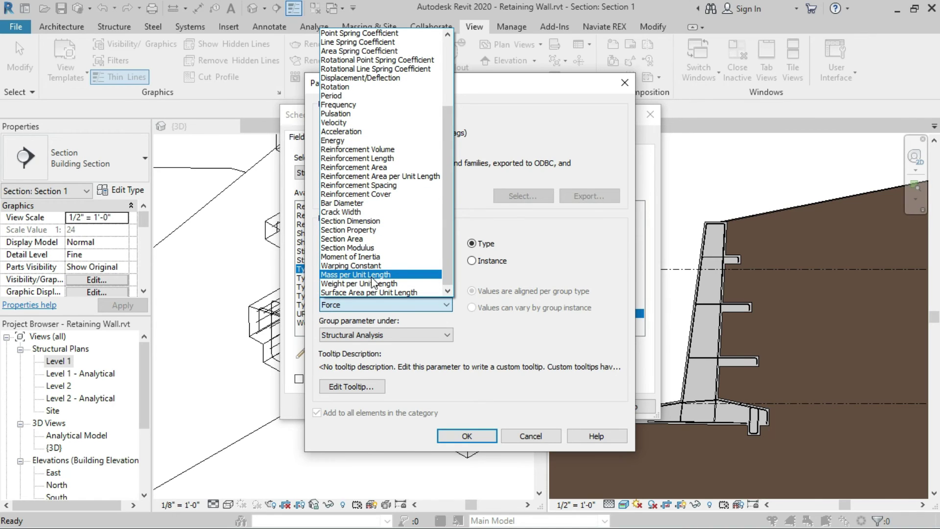
{"action": "left_click", "coordinate": [371, 275]}
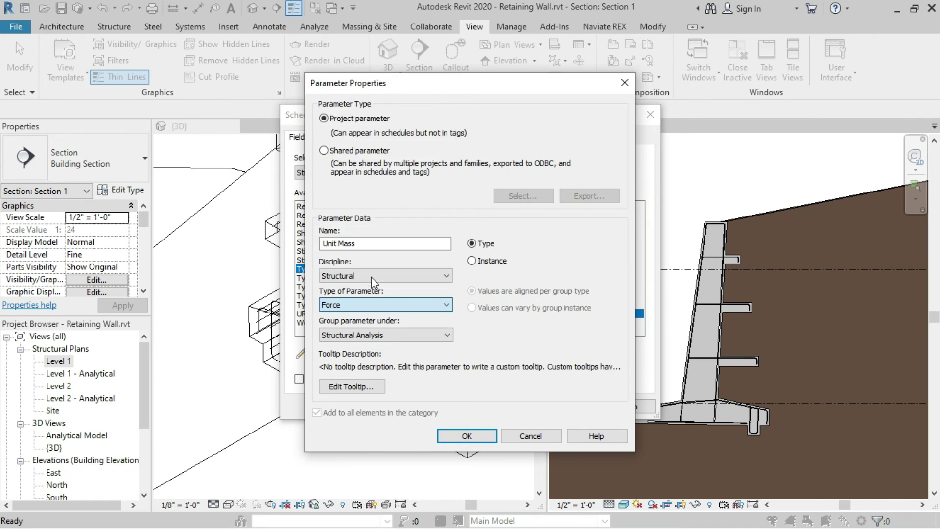
{"action": "left_click", "coordinate": [491, 436]}
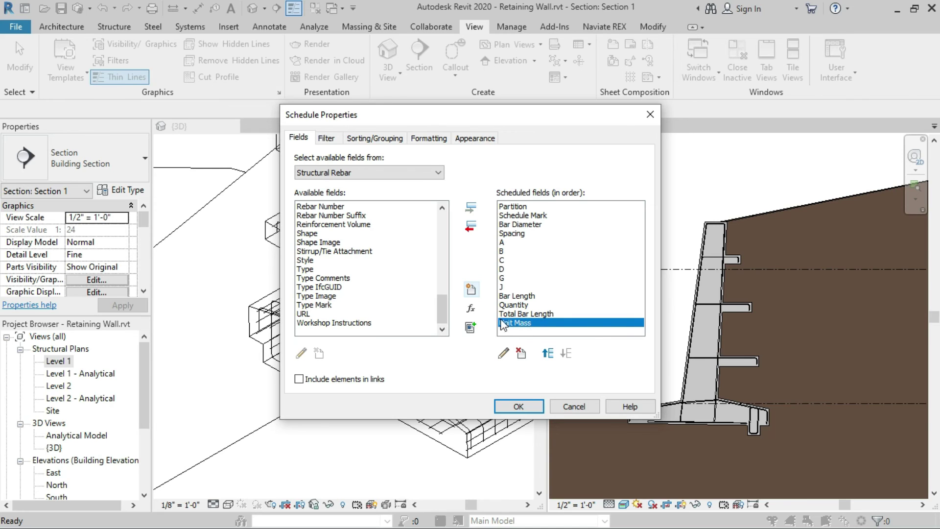
- Start a calculated value named Total Mass with the Structural discipline and the Mass type
{"action": "left_click", "coordinate": [471, 311]}
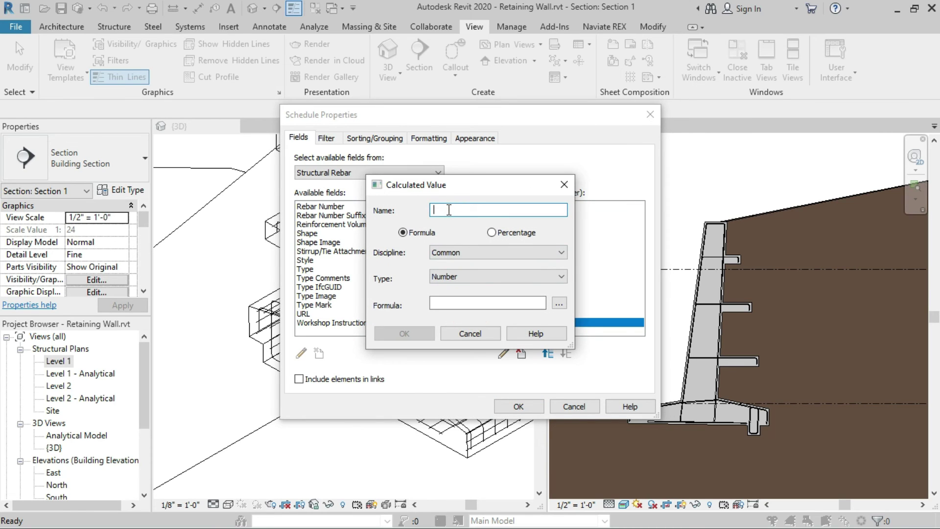
{"action": "type", "text": "Total Mass"}
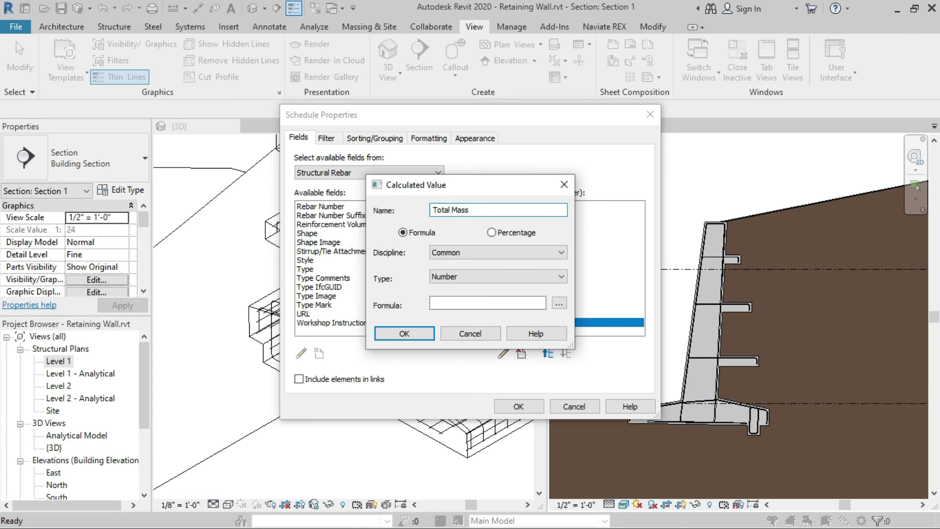
{"action": "left_click", "coordinate": [454, 254]}
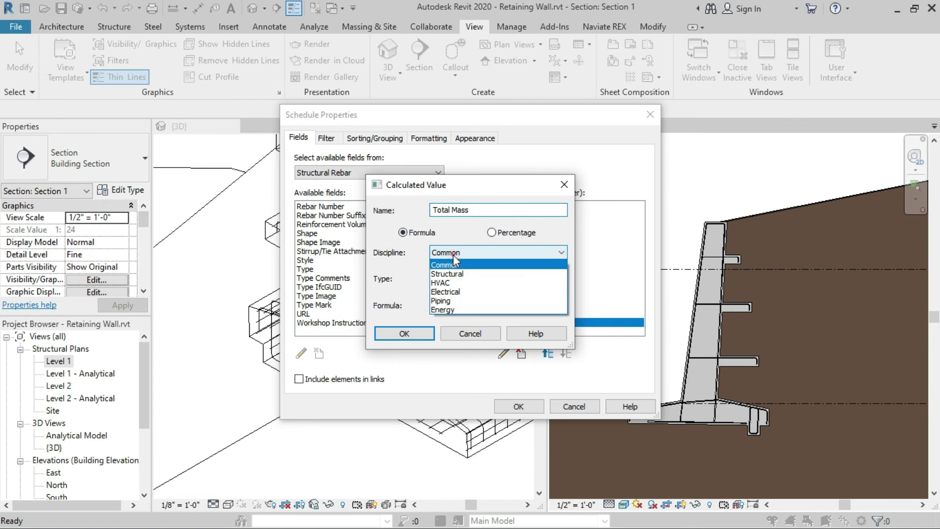
{"action": "left_click", "coordinate": [448, 270]}
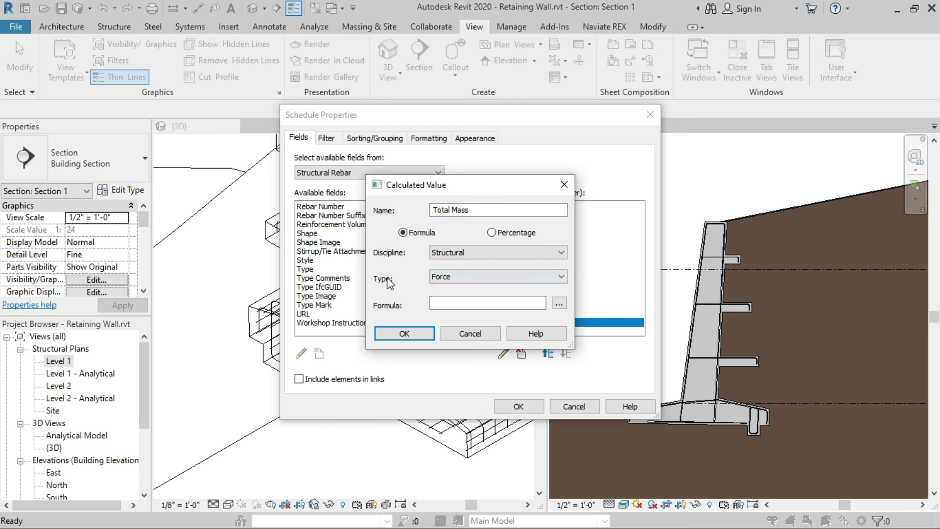
{"action": "left_click", "coordinate": [460, 279]}
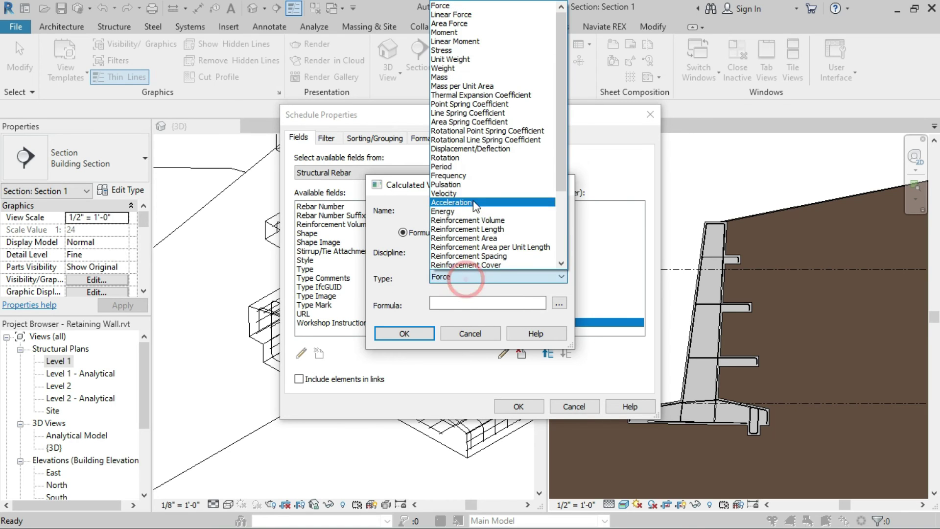
{"action": "left_click", "coordinate": [439, 78]}
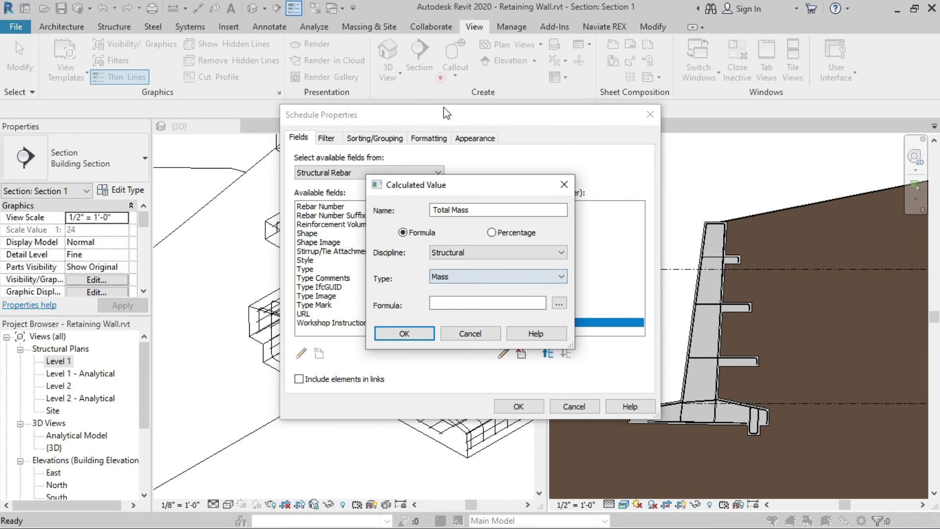
- Set the Total Mass formula to Total Bar Length*Unit Mass and add the calculated value to the scheduled fields
{"action": "left_click", "coordinate": [453, 303]}
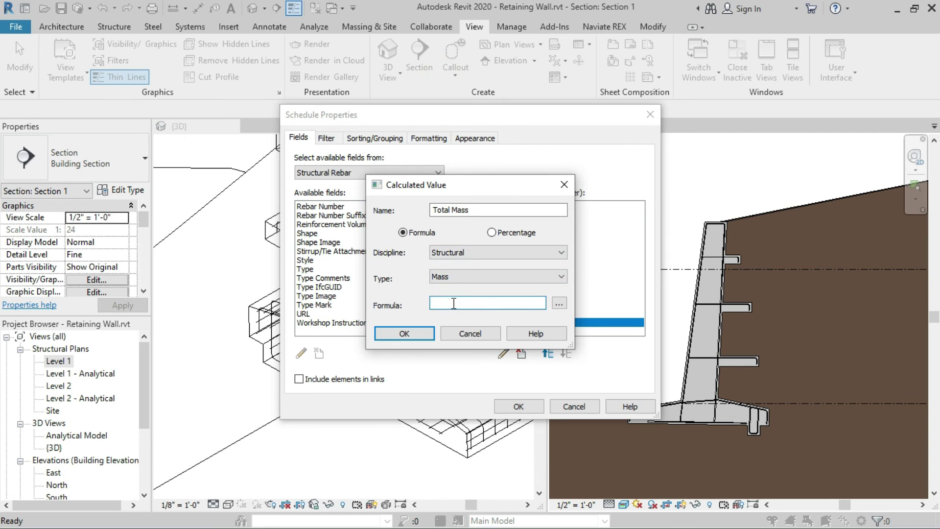
{"action": "left_click", "coordinate": [559, 304]}
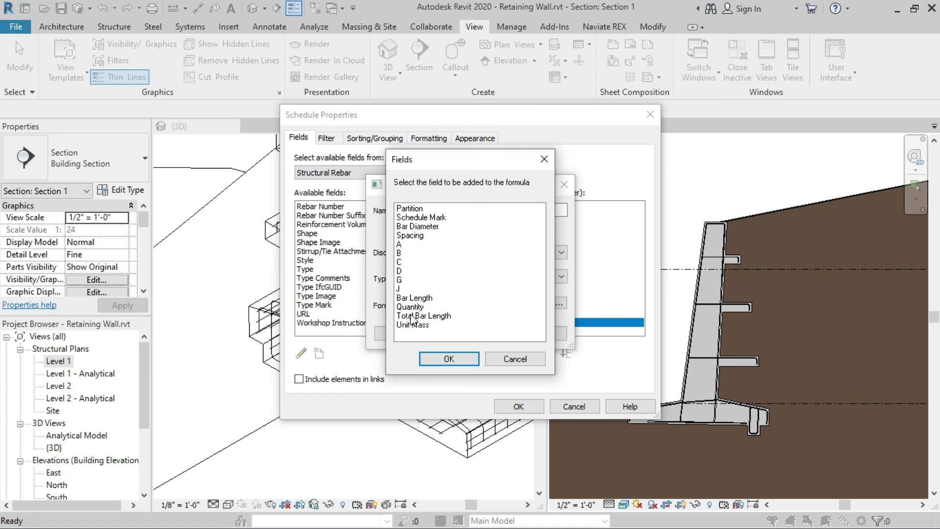
{"action": "left_click", "coordinate": [413, 318]}
{"action": "double_click", "coordinate": [407, 316]}
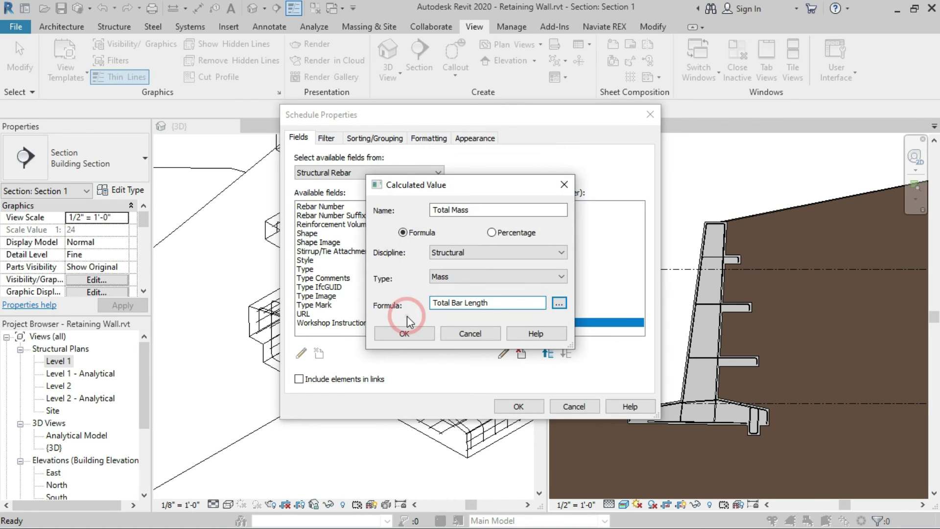
{"action": "type", "text": "*"}
{"action": "left_click", "coordinate": [559, 304]}
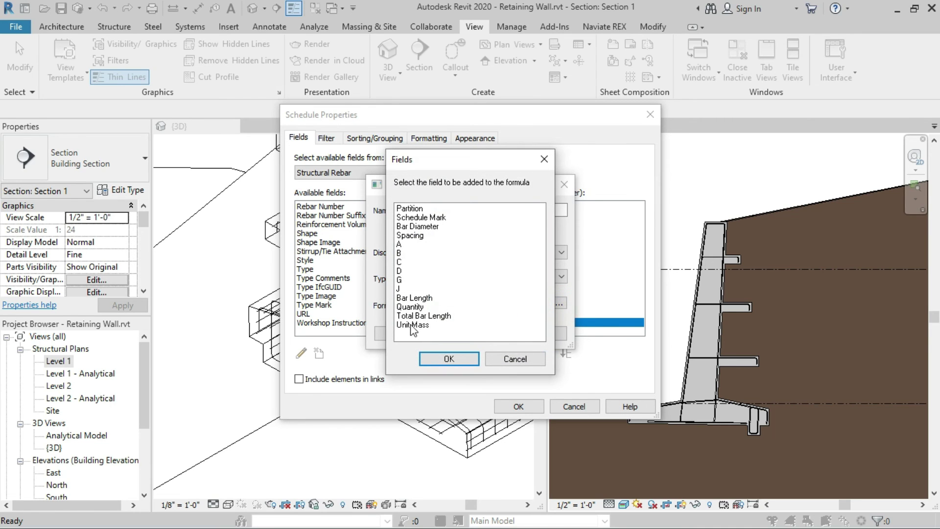
{"action": "left_click", "coordinate": [409, 325]}
{"action": "double_click", "coordinate": [409, 325]}
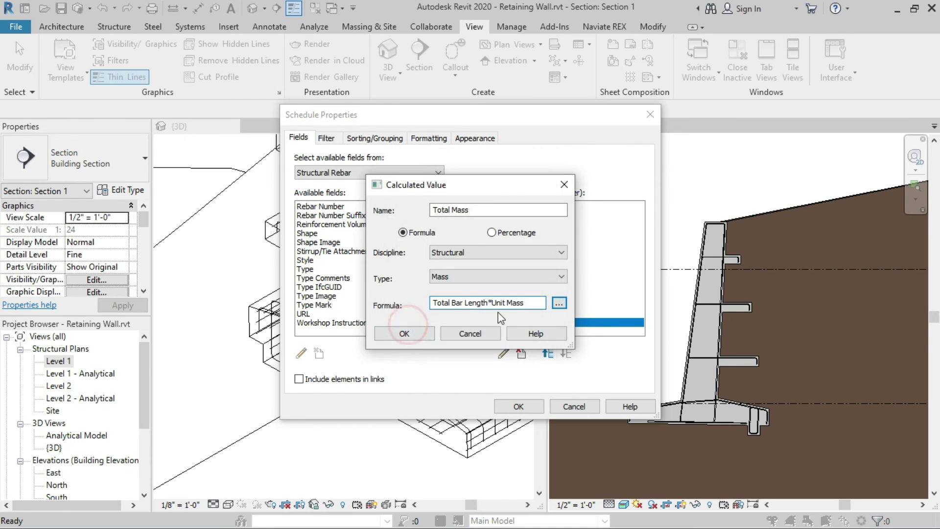
{"action": "left_click", "coordinate": [405, 334]}
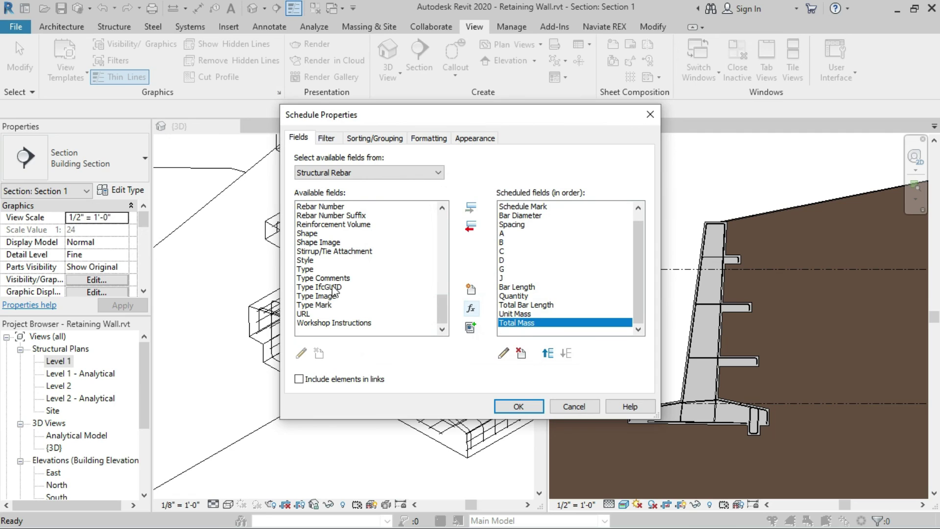
- Add the Image field after Total Mass and create the rebar schedule
{"action": "scroll", "coordinate": [316, 263], "scroll_direction": "up", "scroll_amount": 1}
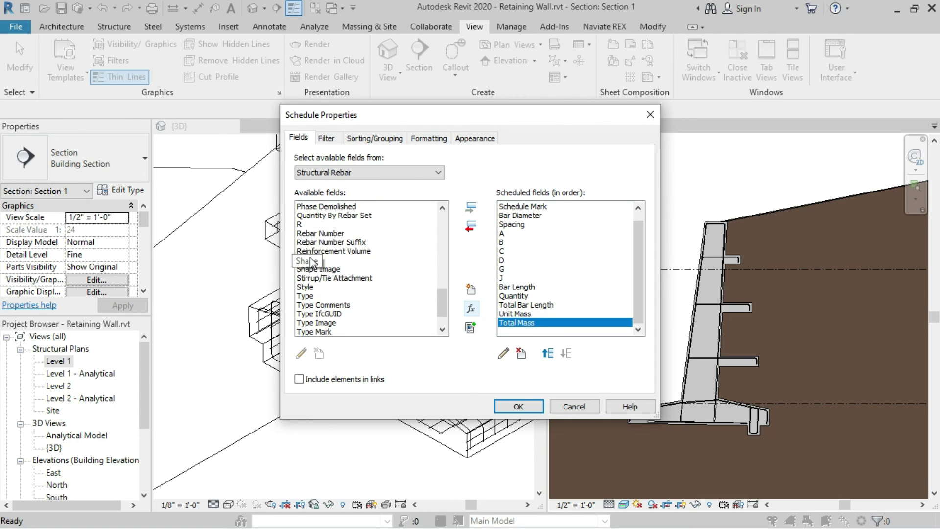
{"action": "scroll", "coordinate": [313, 259], "scroll_direction": "up", "scroll_amount": 7}
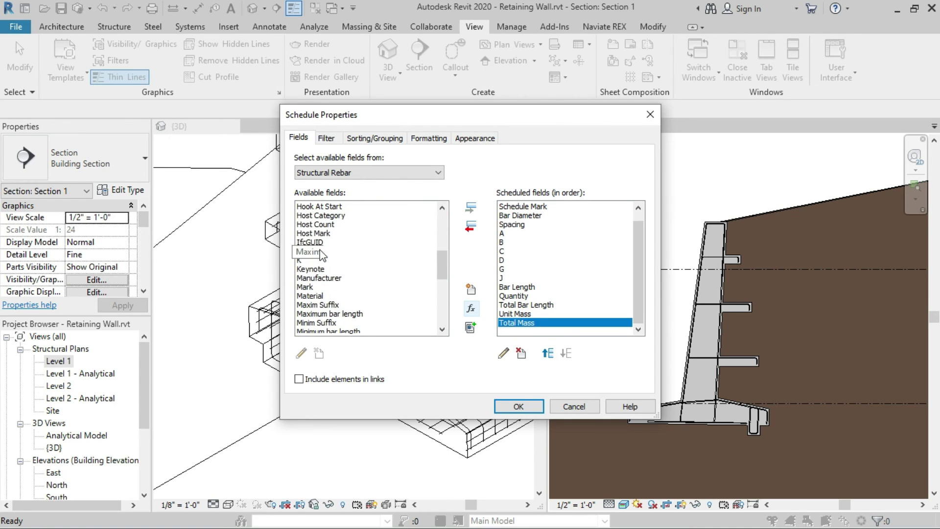
{"action": "double_click", "coordinate": [313, 251]}
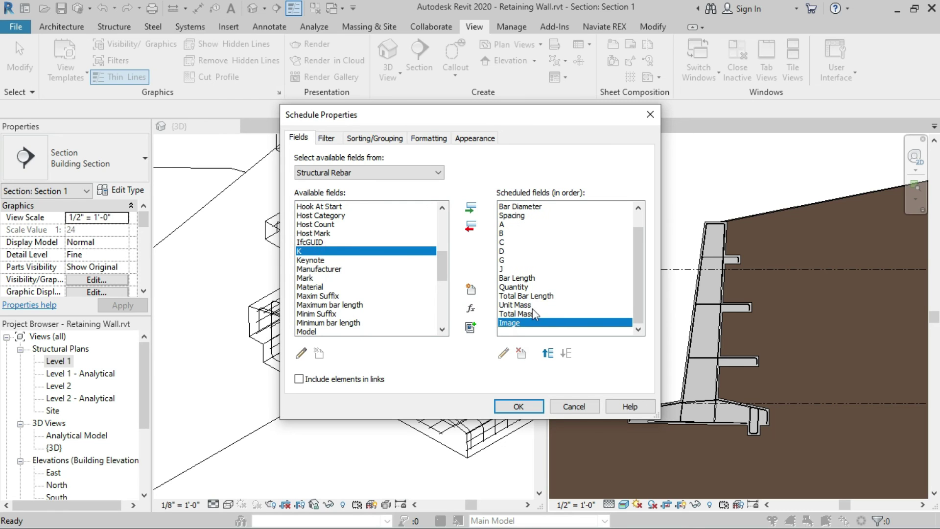
{"action": "left_click", "coordinate": [518, 407]}
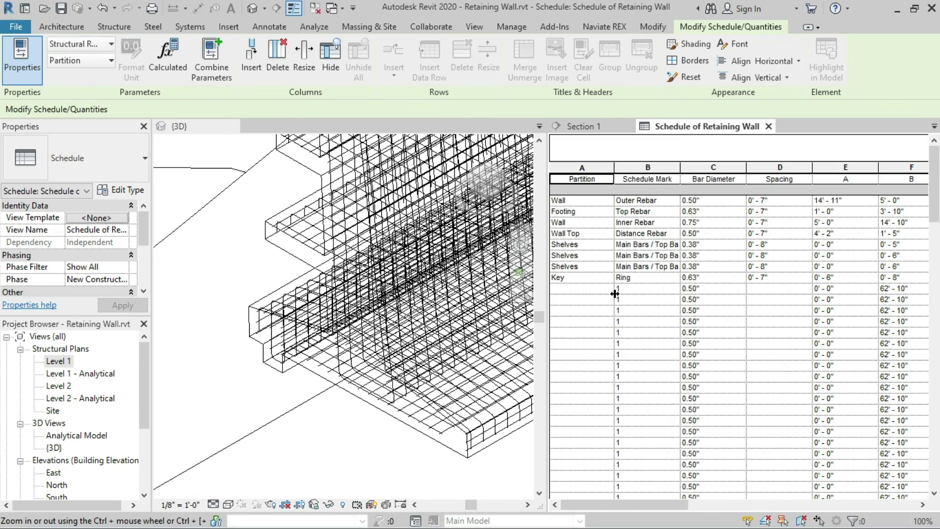
- Detach the Schedule of Retaining Wall view into its own window and maximize it
{"action": "left_click_drag", "start_coordinate": [676, 129], "coordinate": [424, 178]}
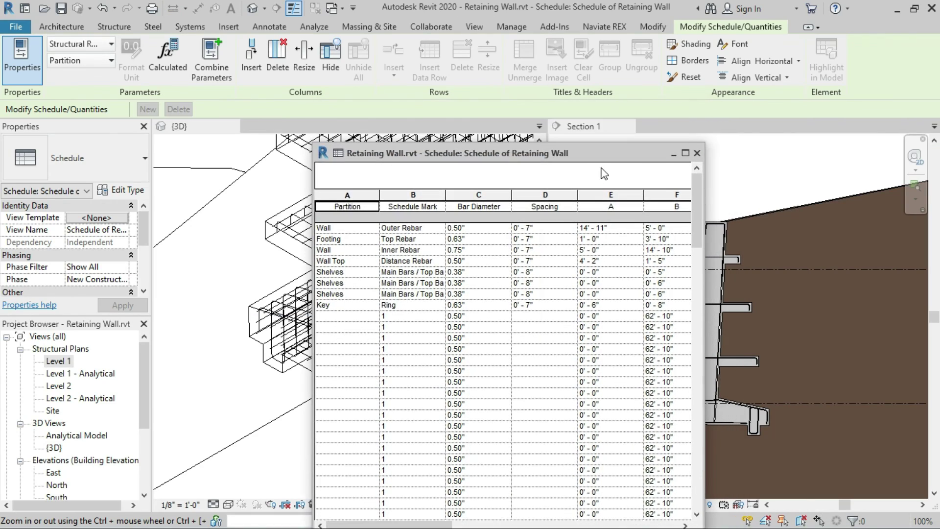
{"action": "left_click", "coordinate": [686, 153]}
{"action": "scroll", "coordinate": [410, 192], "scroll_direction": "down", "scroll_amount": 3}
{"action": "scroll", "coordinate": [410, 192], "scroll_direction": "up", "scroll_amount": 3}
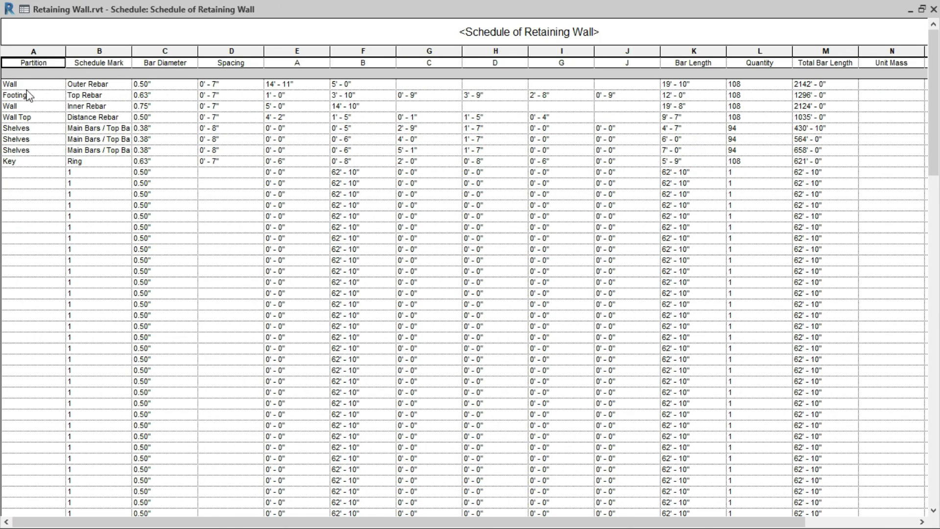
- Examine the schedule rows that have a partition and the rows without a partition below them
{"action": "left_click_drag", "start_coordinate": [20, 84], "coordinate": [891, 163]}
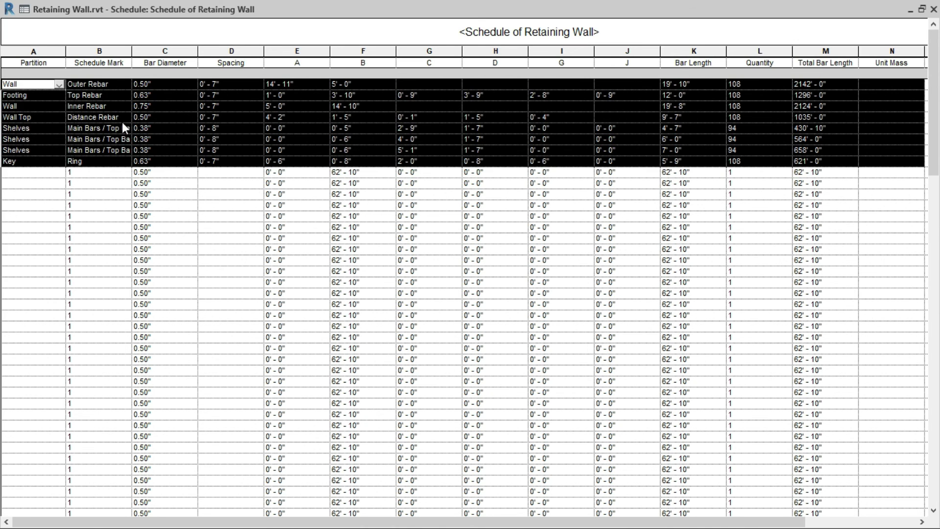
{"action": "left_click", "coordinate": [29, 106]}
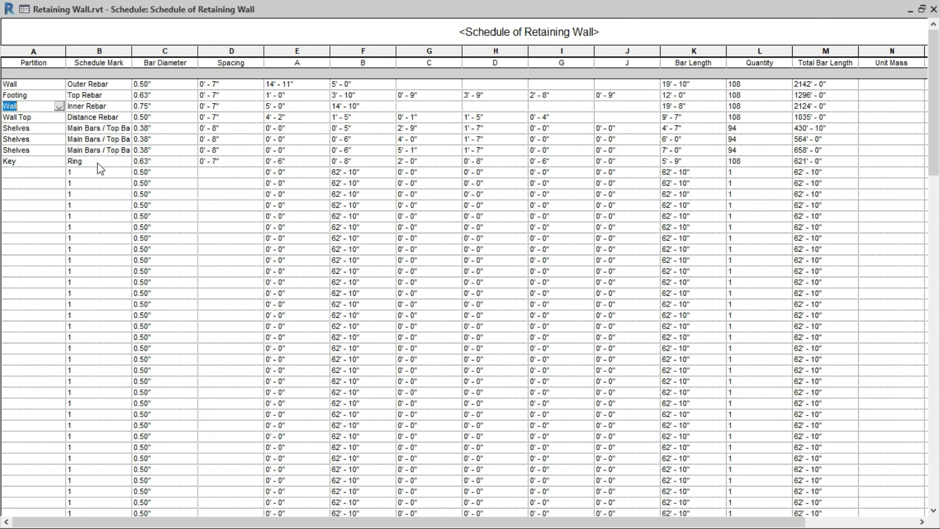
{"action": "scroll", "coordinate": [112, 176], "scroll_direction": "down", "scroll_amount": 2}
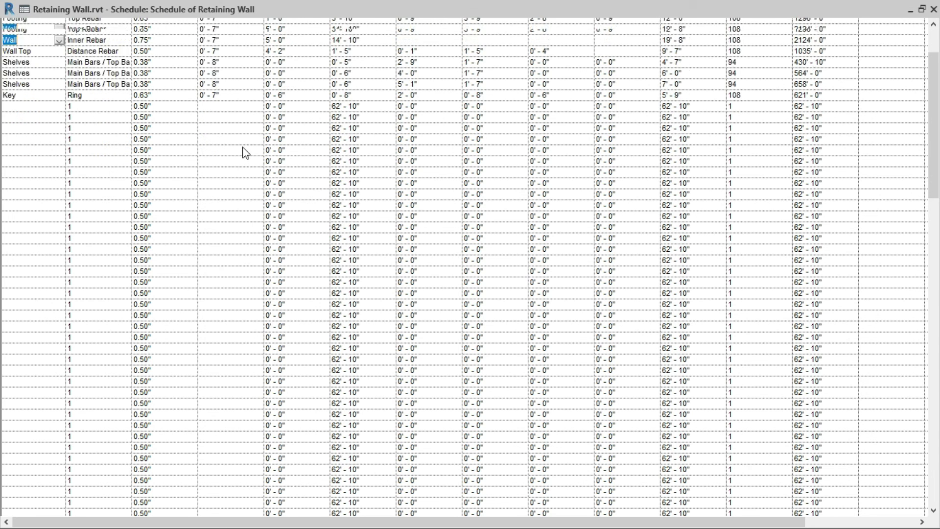
{"action": "scroll", "coordinate": [179, 153], "scroll_direction": "up", "scroll_amount": 2}
{"action": "scroll", "coordinate": [115, 185], "scroll_direction": "down", "scroll_amount": 5}
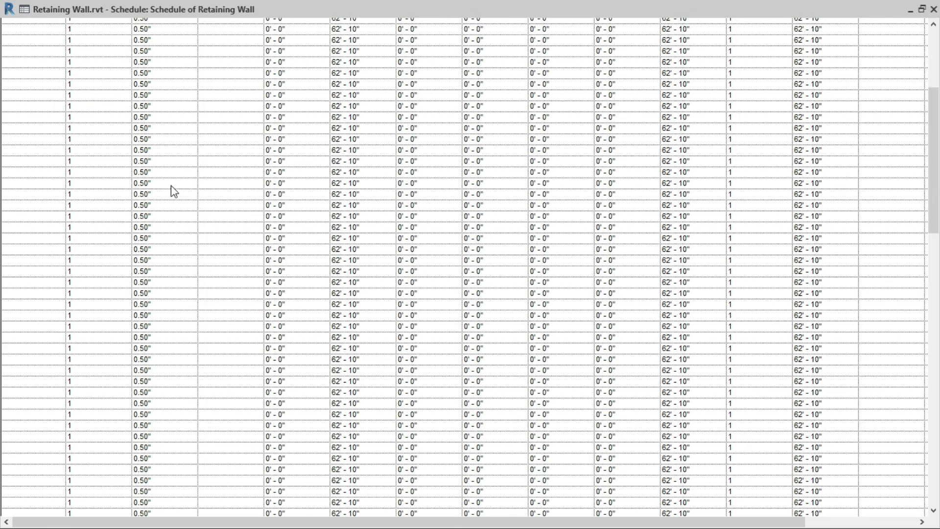
{"action": "scroll", "coordinate": [171, 192], "scroll_direction": "down", "scroll_amount": 10}
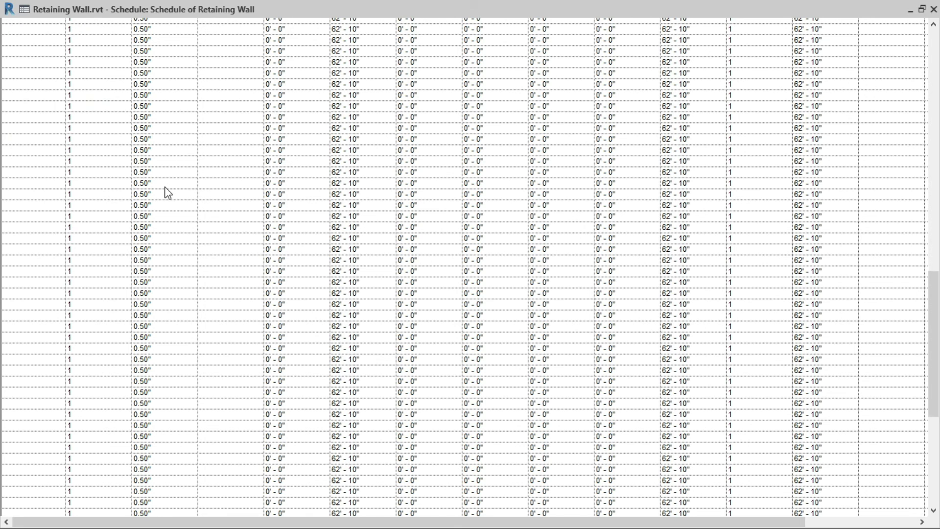
- Examine the rows without a partition through the end of the schedule, including their Bar Length values
{"action": "scroll", "coordinate": [168, 192], "scroll_direction": "down", "scroll_amount": 5}
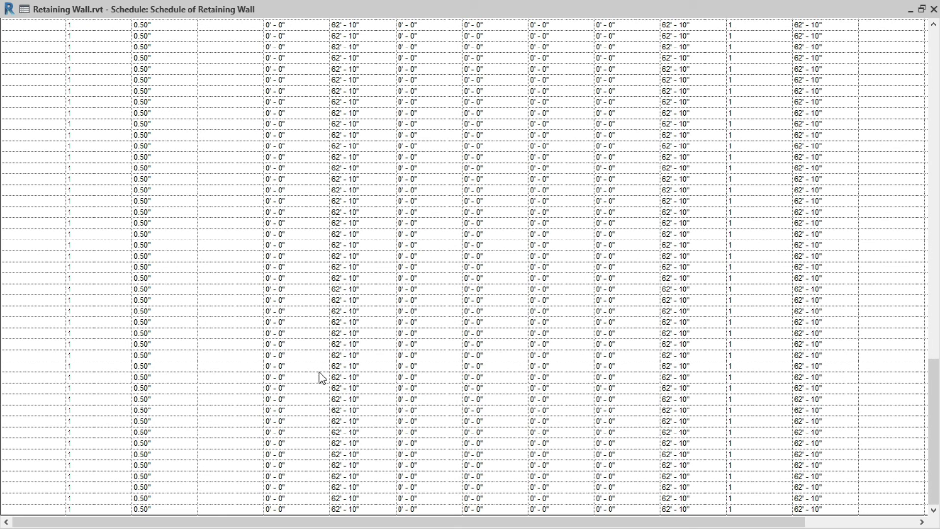
{"action": "scroll", "coordinate": [441, 269], "scroll_direction": "up", "scroll_amount": 10}
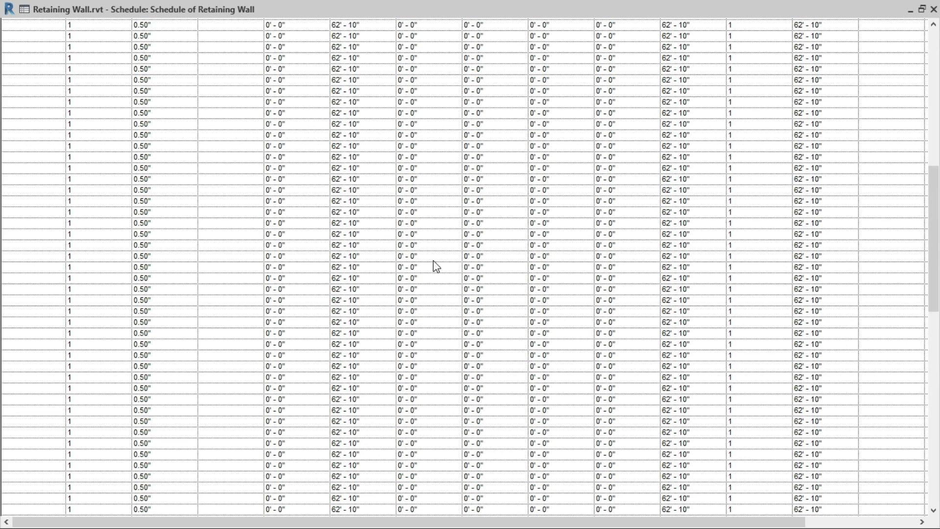
{"action": "scroll", "coordinate": [436, 267], "scroll_direction": "up", "scroll_amount": 8}
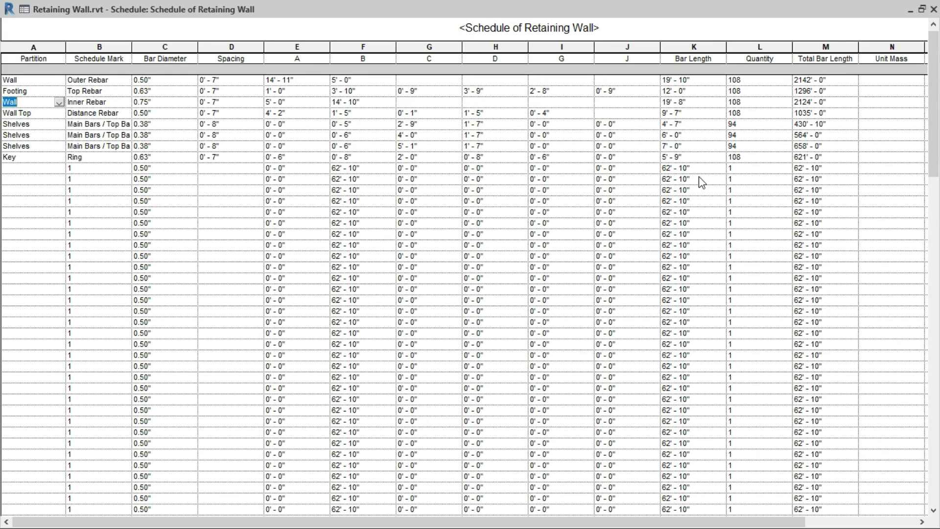
{"action": "left_click_drag", "start_coordinate": [706, 169], "coordinate": [716, 394]}
{"action": "left_click", "coordinate": [712, 365]}
{"action": "scroll", "coordinate": [710, 348], "scroll_direction": "down", "scroll_amount": 6}
{"action": "scroll", "coordinate": [709, 349], "scroll_direction": "up", "scroll_amount": 6}
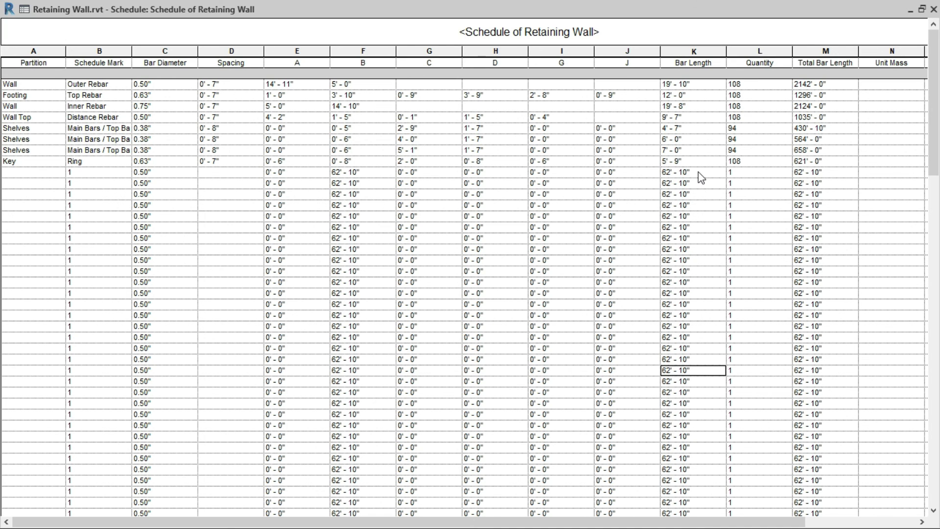
- Check the Quantity values and the first row without a partition, and restore the schedule window to its smaller size
{"action": "left_click_drag", "start_coordinate": [742, 172], "coordinate": [776, 525]}
{"action": "left_click", "coordinate": [776, 317]}
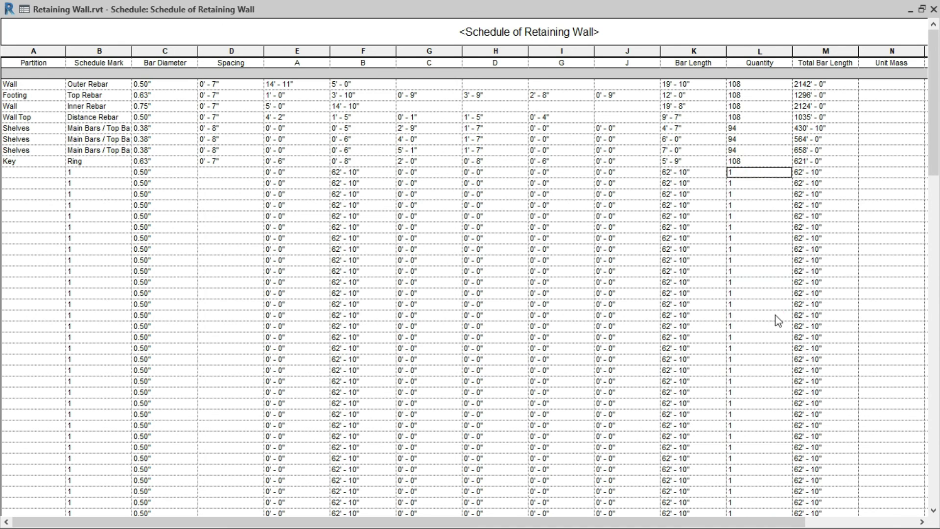
{"action": "left_click_drag", "start_coordinate": [5, 174], "coordinate": [883, 177]}
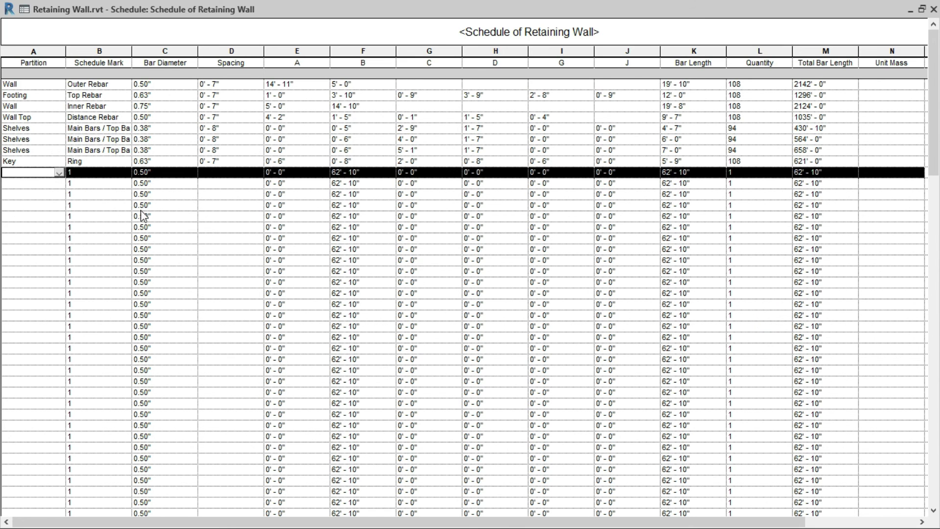
{"action": "left_click", "coordinate": [187, 226]}
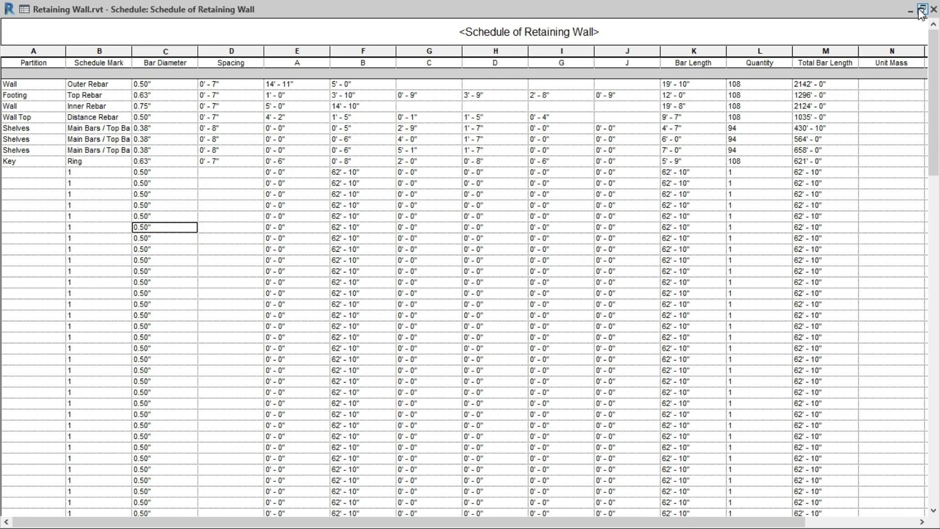
{"action": "left_click", "coordinate": [921, 11]}
{"action": "scroll", "coordinate": [98, 257], "scroll_direction": "down", "scroll_amount": 5}
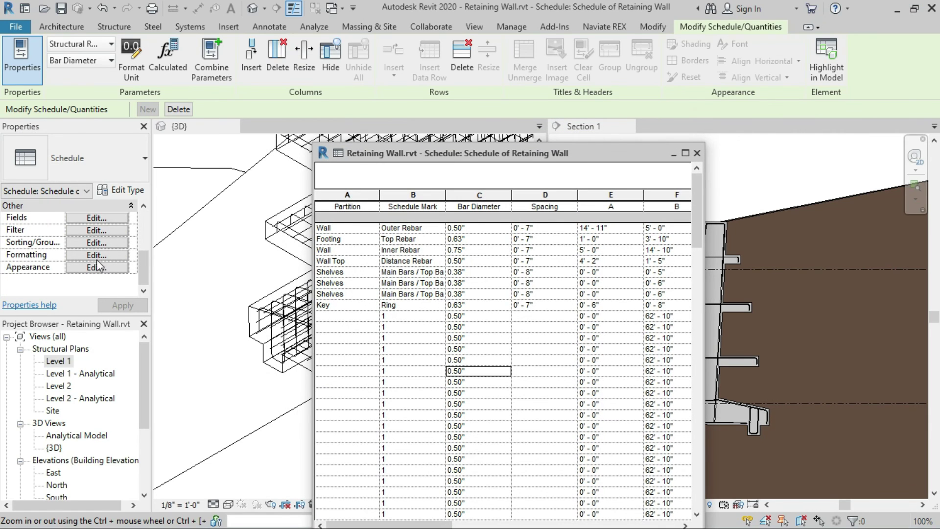
{"action": "left_click", "coordinate": [78, 244]}
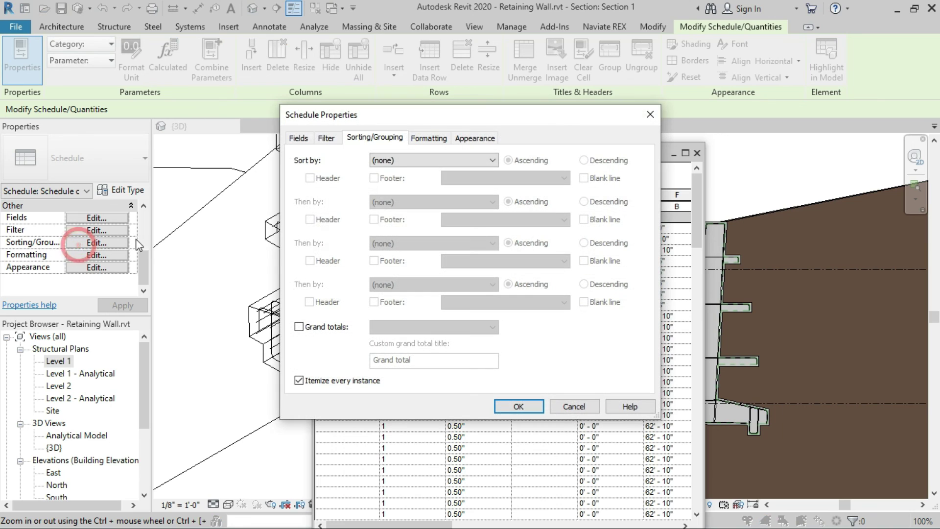
{"action": "left_click", "coordinate": [413, 159]}
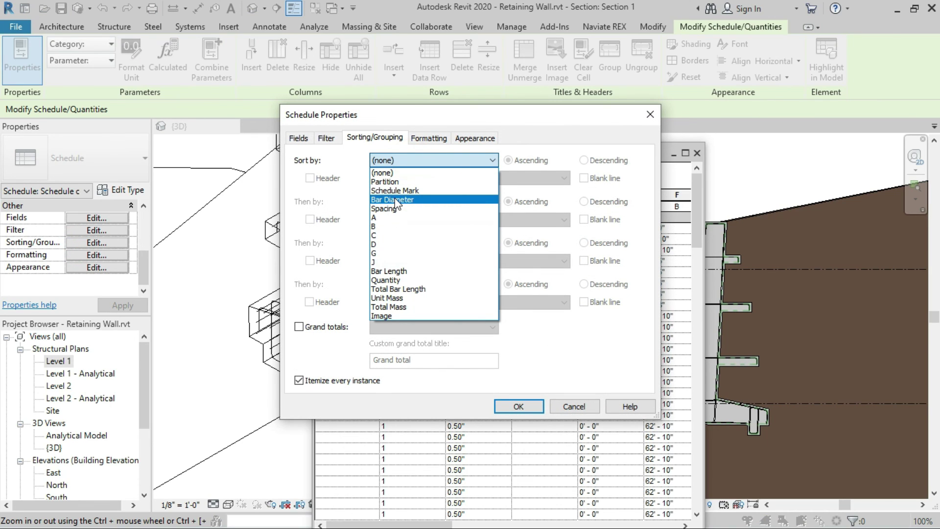
{"action": "left_click", "coordinate": [563, 357]}
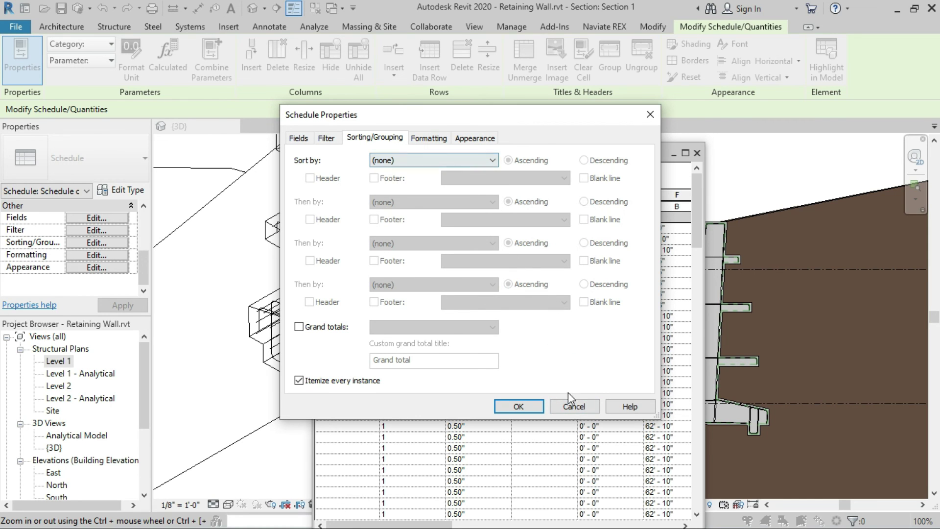
{"action": "left_click", "coordinate": [573, 406]}
{"action": "left_click", "coordinate": [678, 403]}
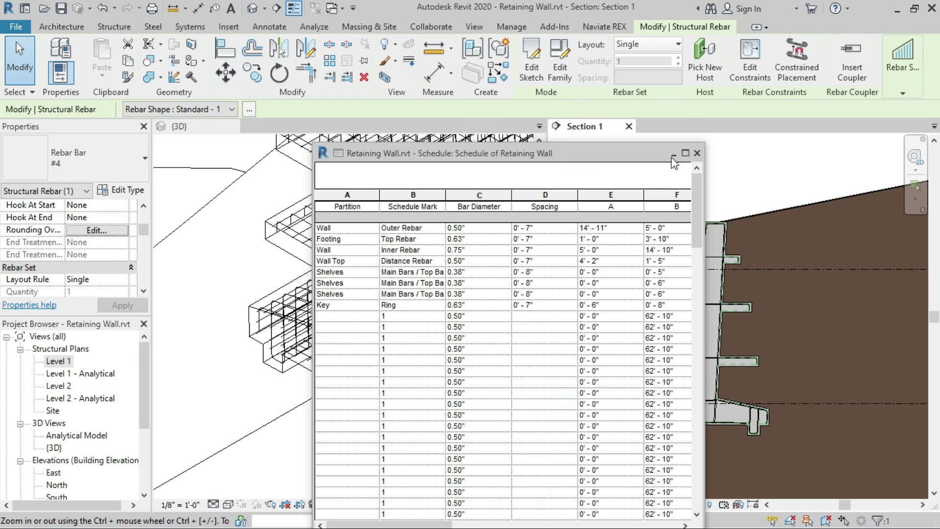